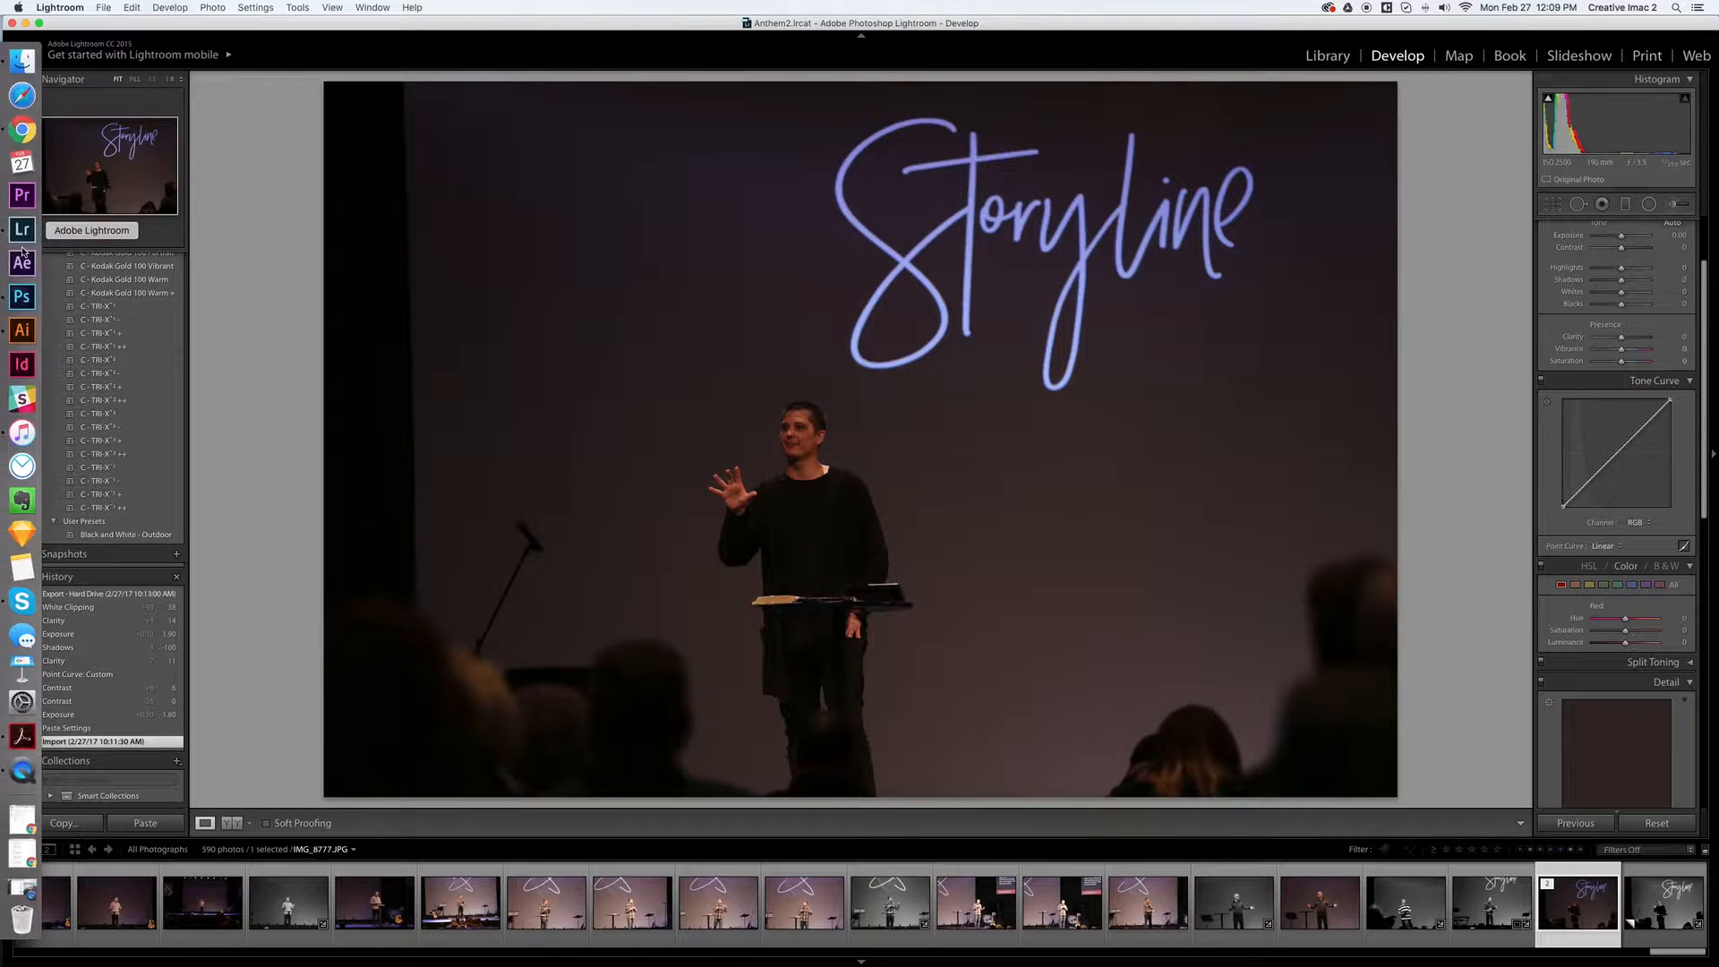
Switch to Finder and preview IMG_8777-2.jpg and the original IMG_8777.JPG at large size
mouse_move(4, 97)
left_click(9, 64)
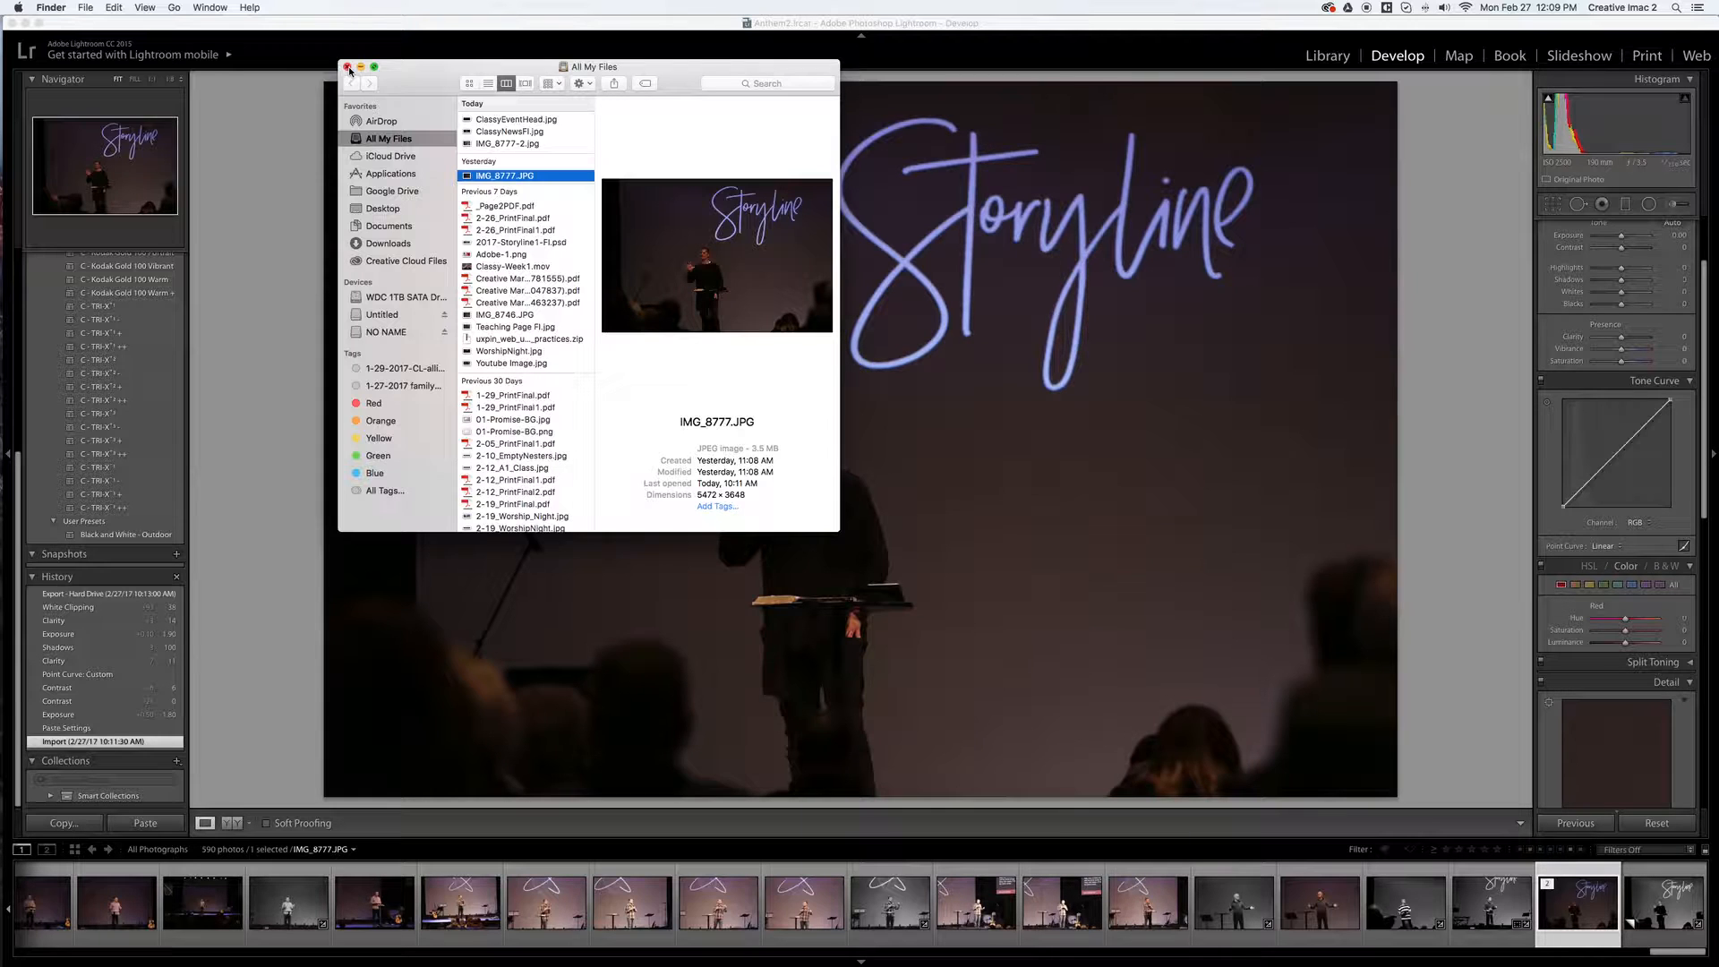
left_click(484, 145)
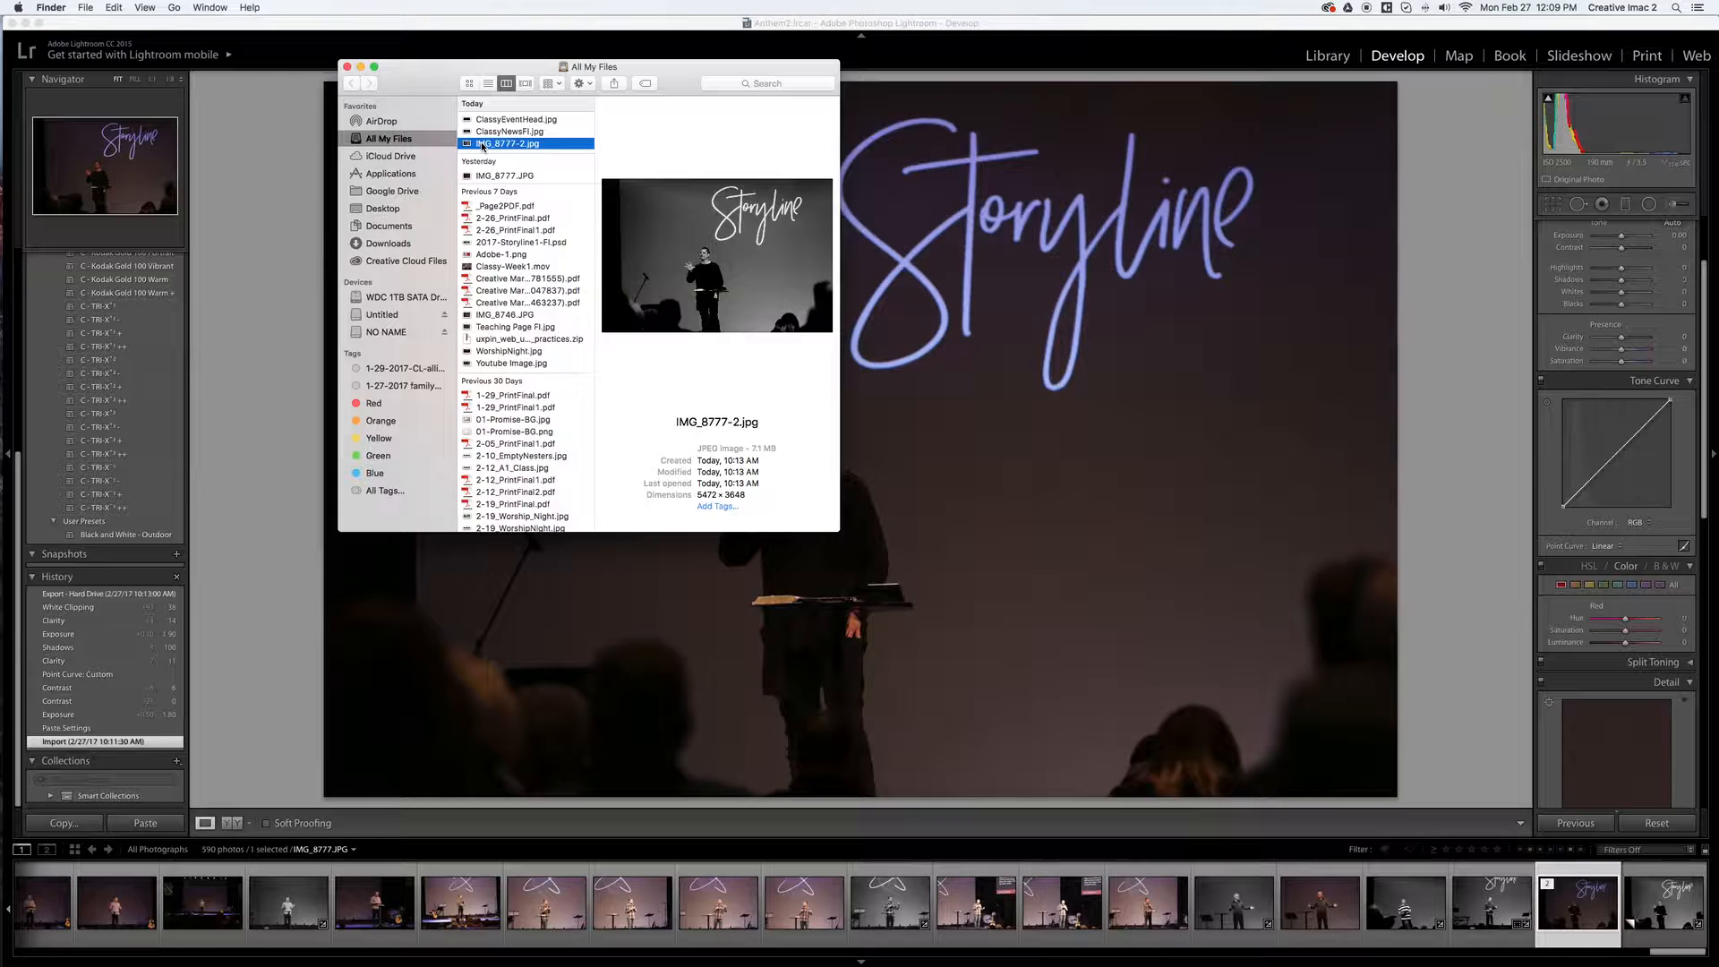
key("space")
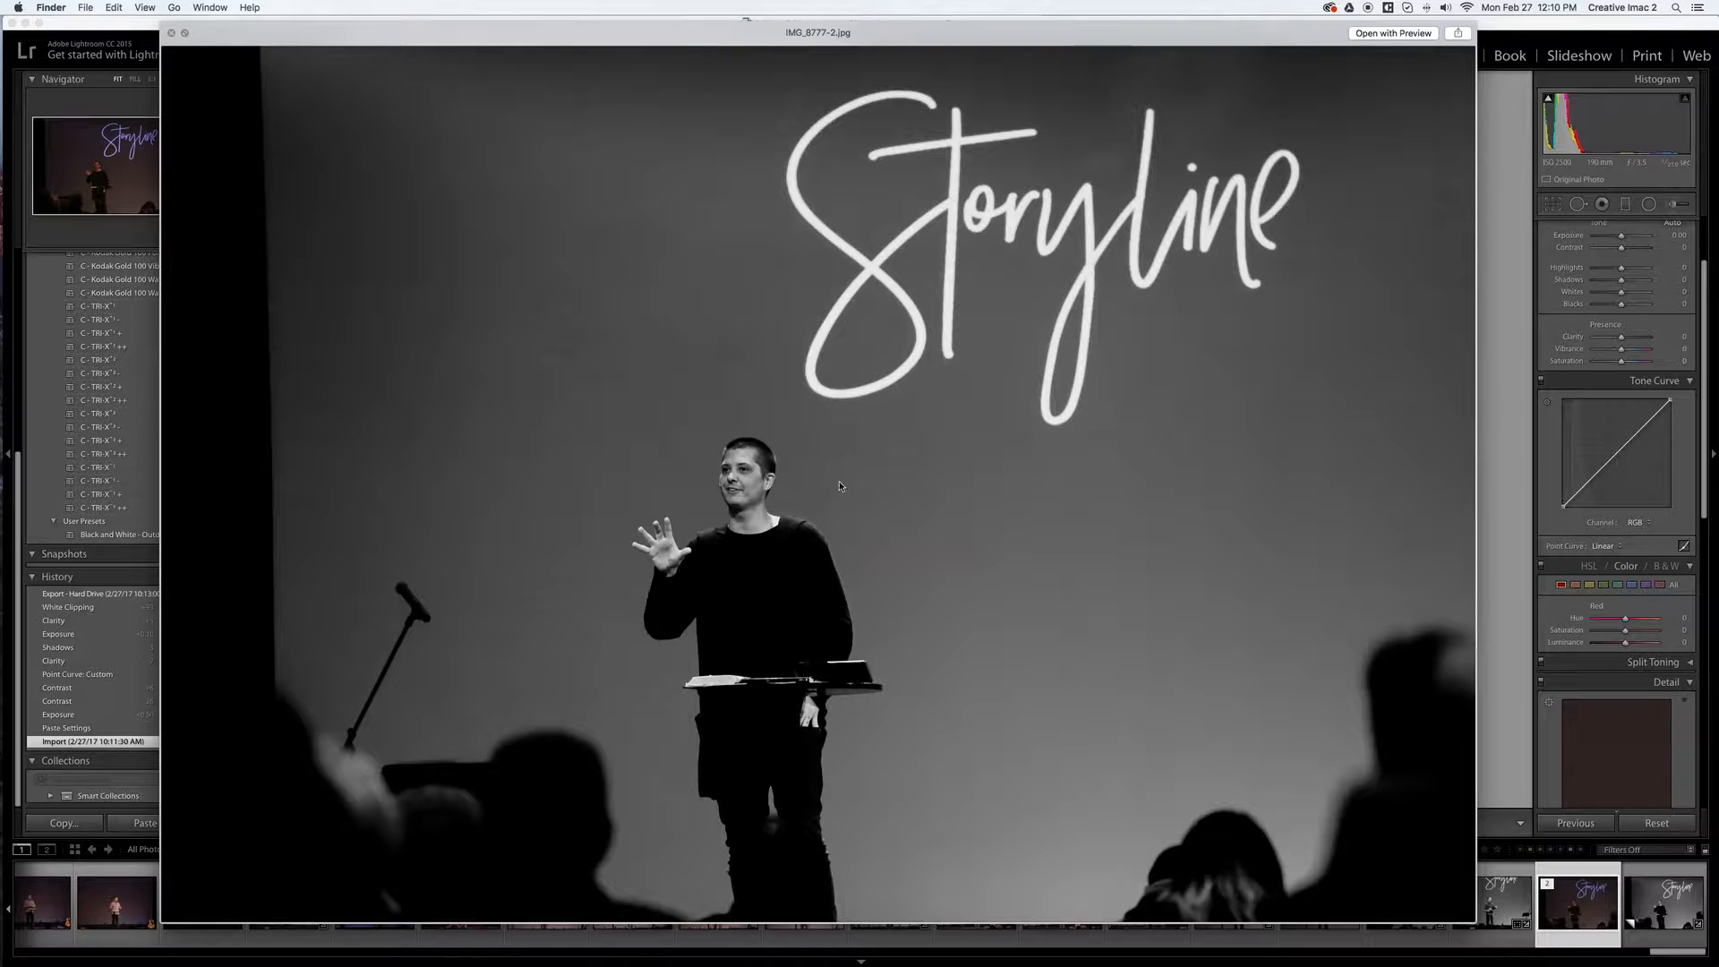
key("space")
left_click(489, 176)
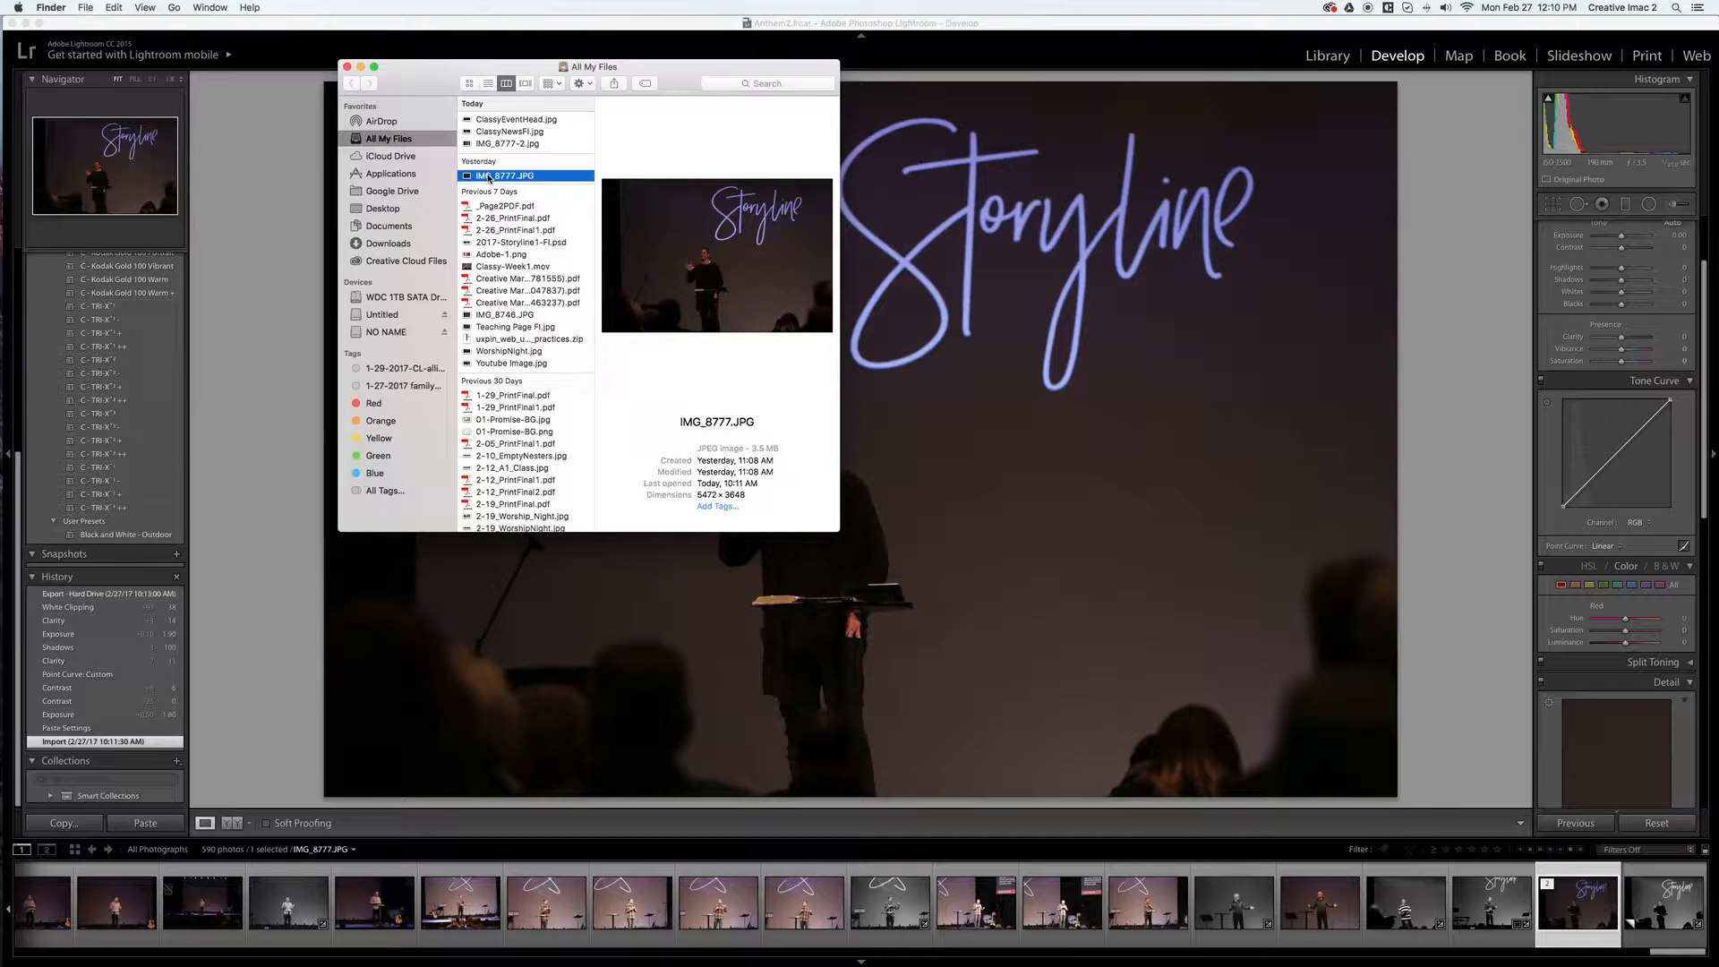
key("space")
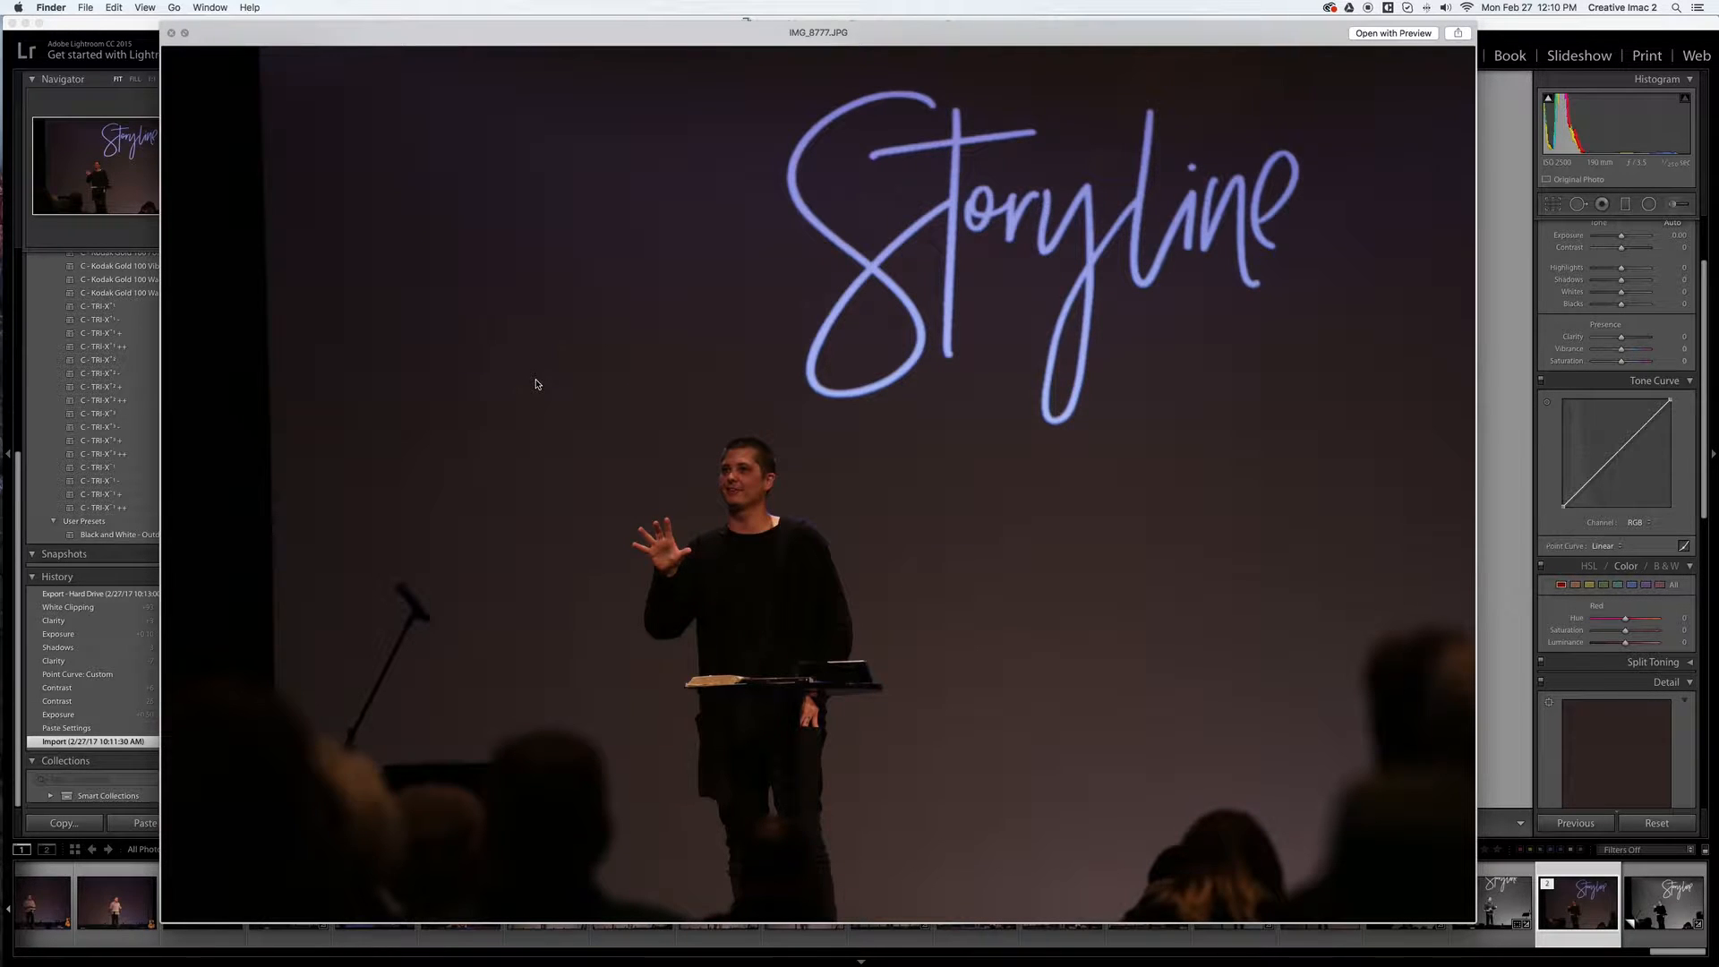
key("space")
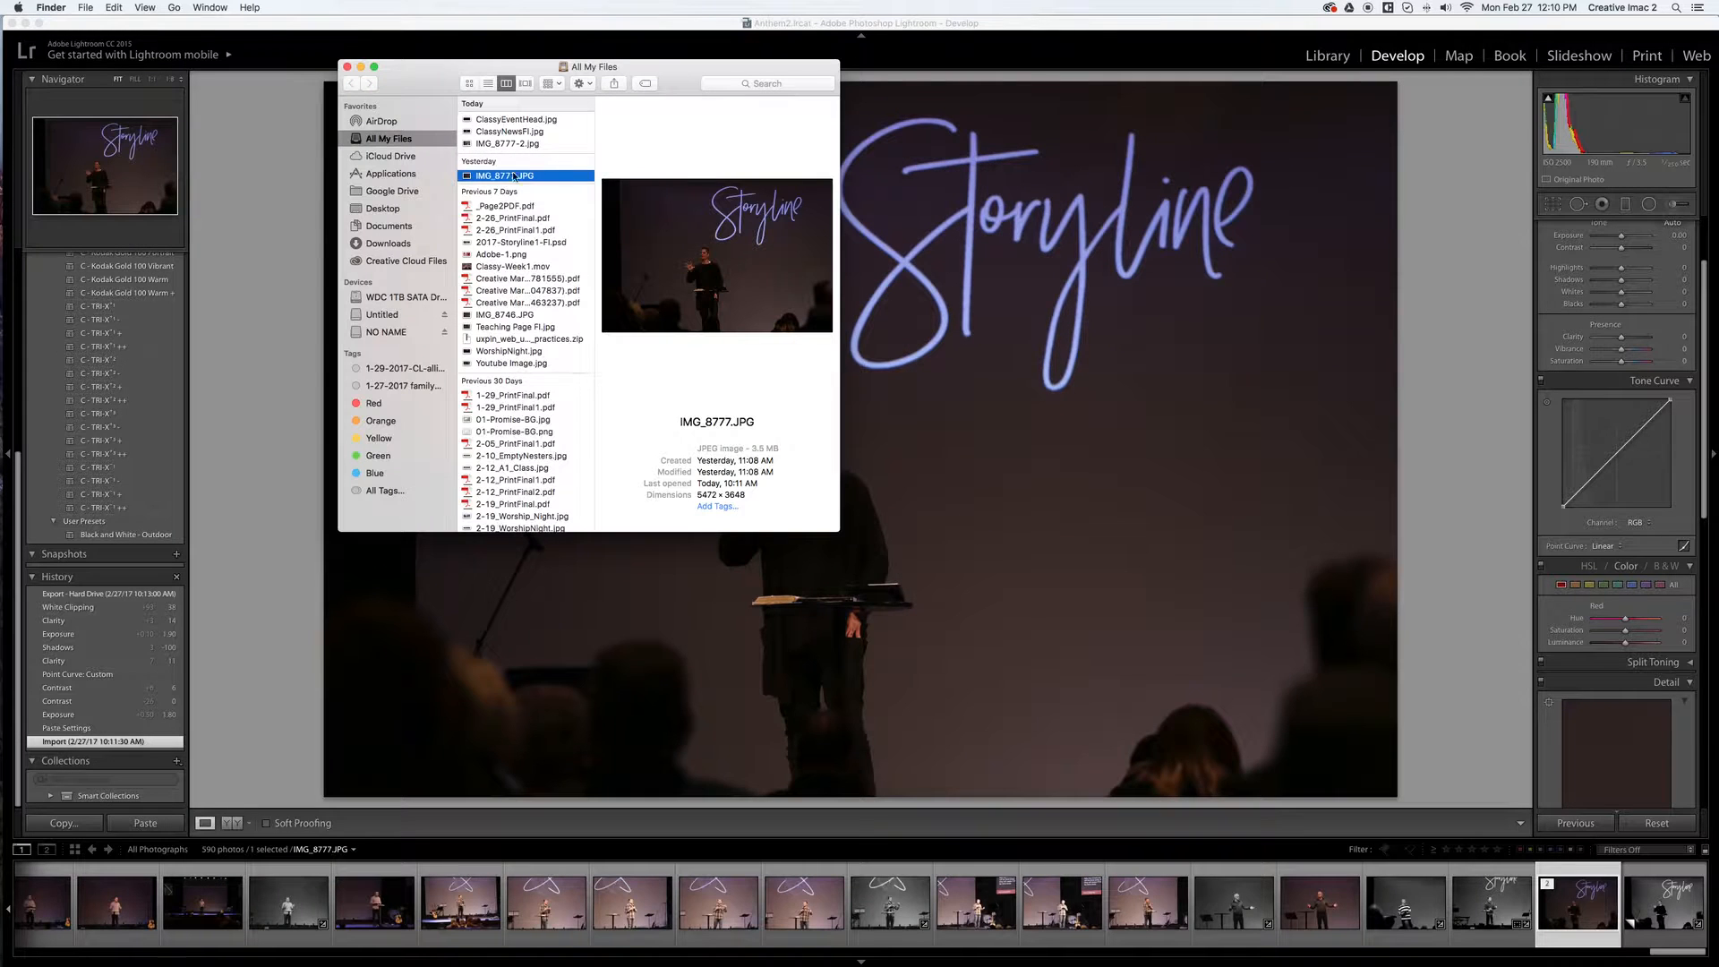
key("super+w")
Copy the develop settings from the black-and-white photo IMG_8746.JPG and paste them onto IMG_8777.JPG in Lightroom
left_click(284, 302)
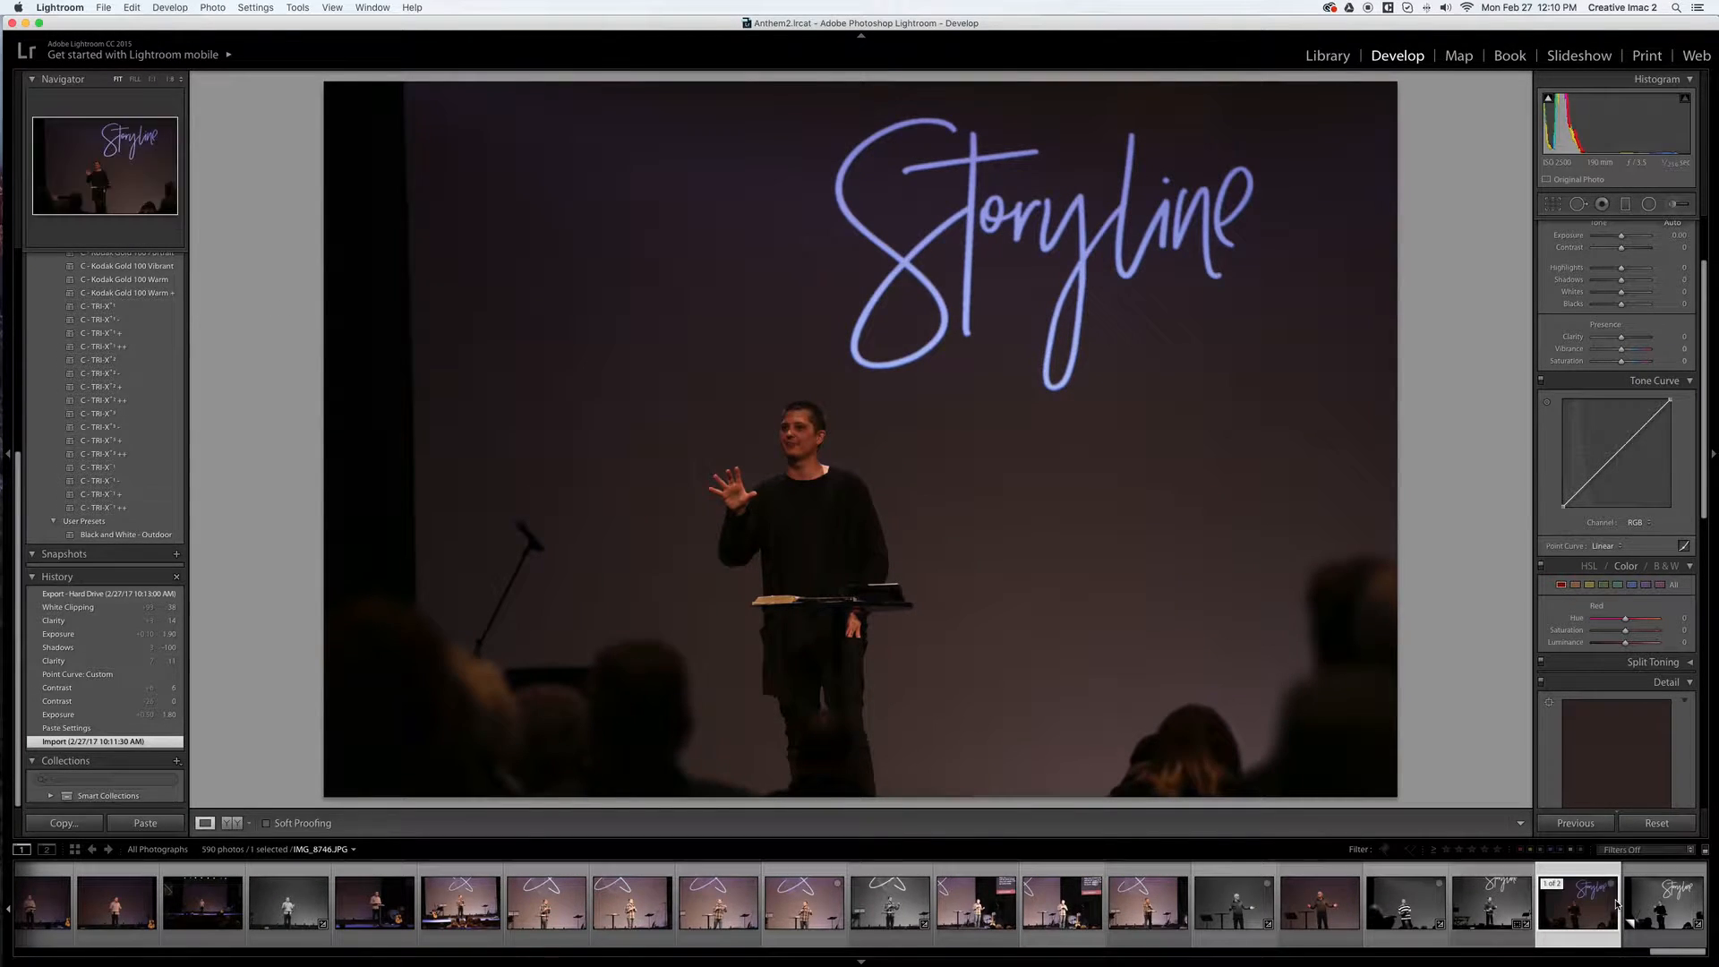
left_click(1494, 909)
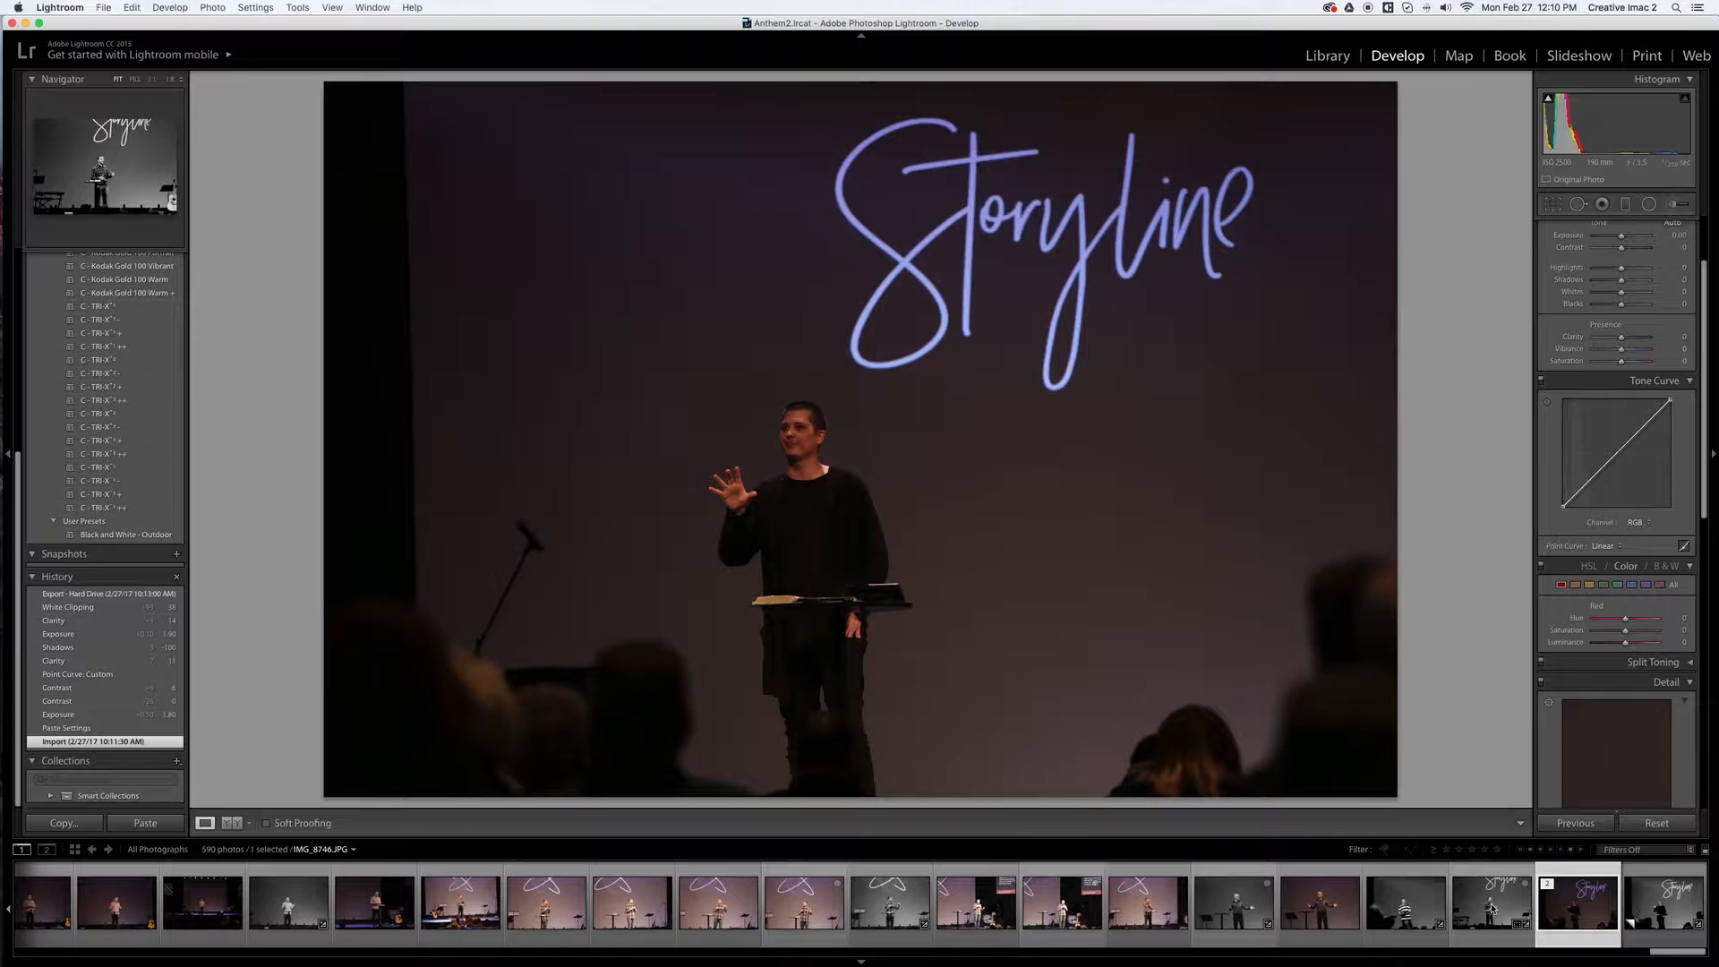
left_click(62, 822)
left_click(1090, 342)
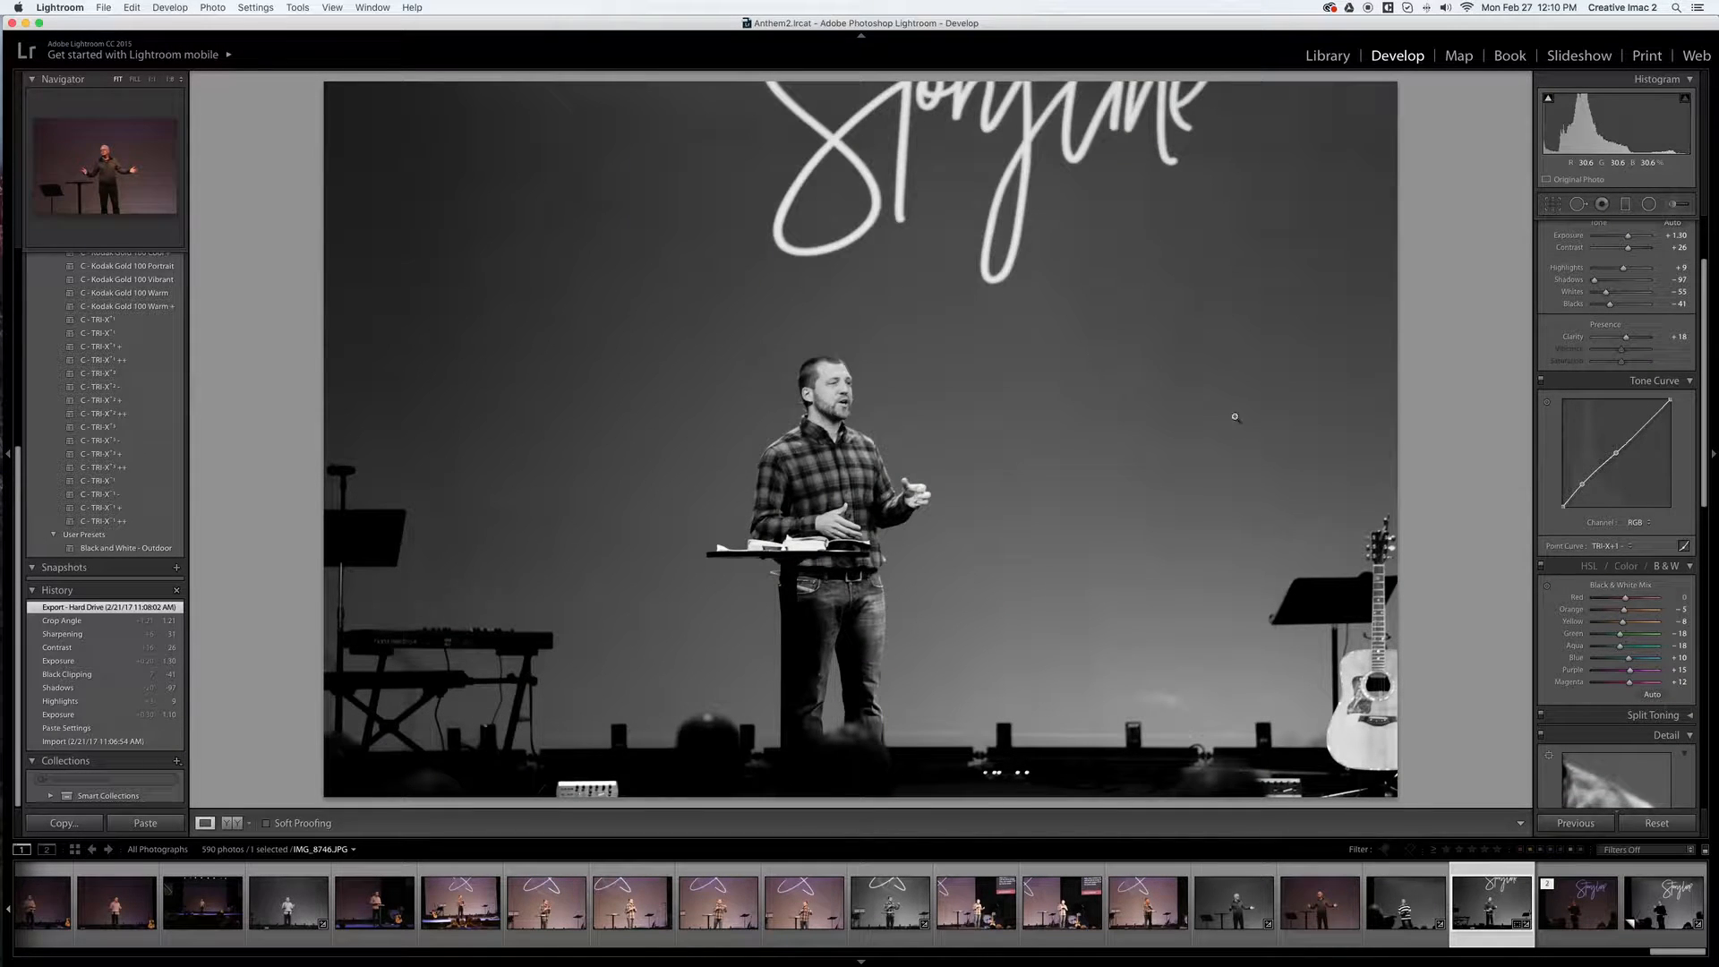
left_click(1571, 922)
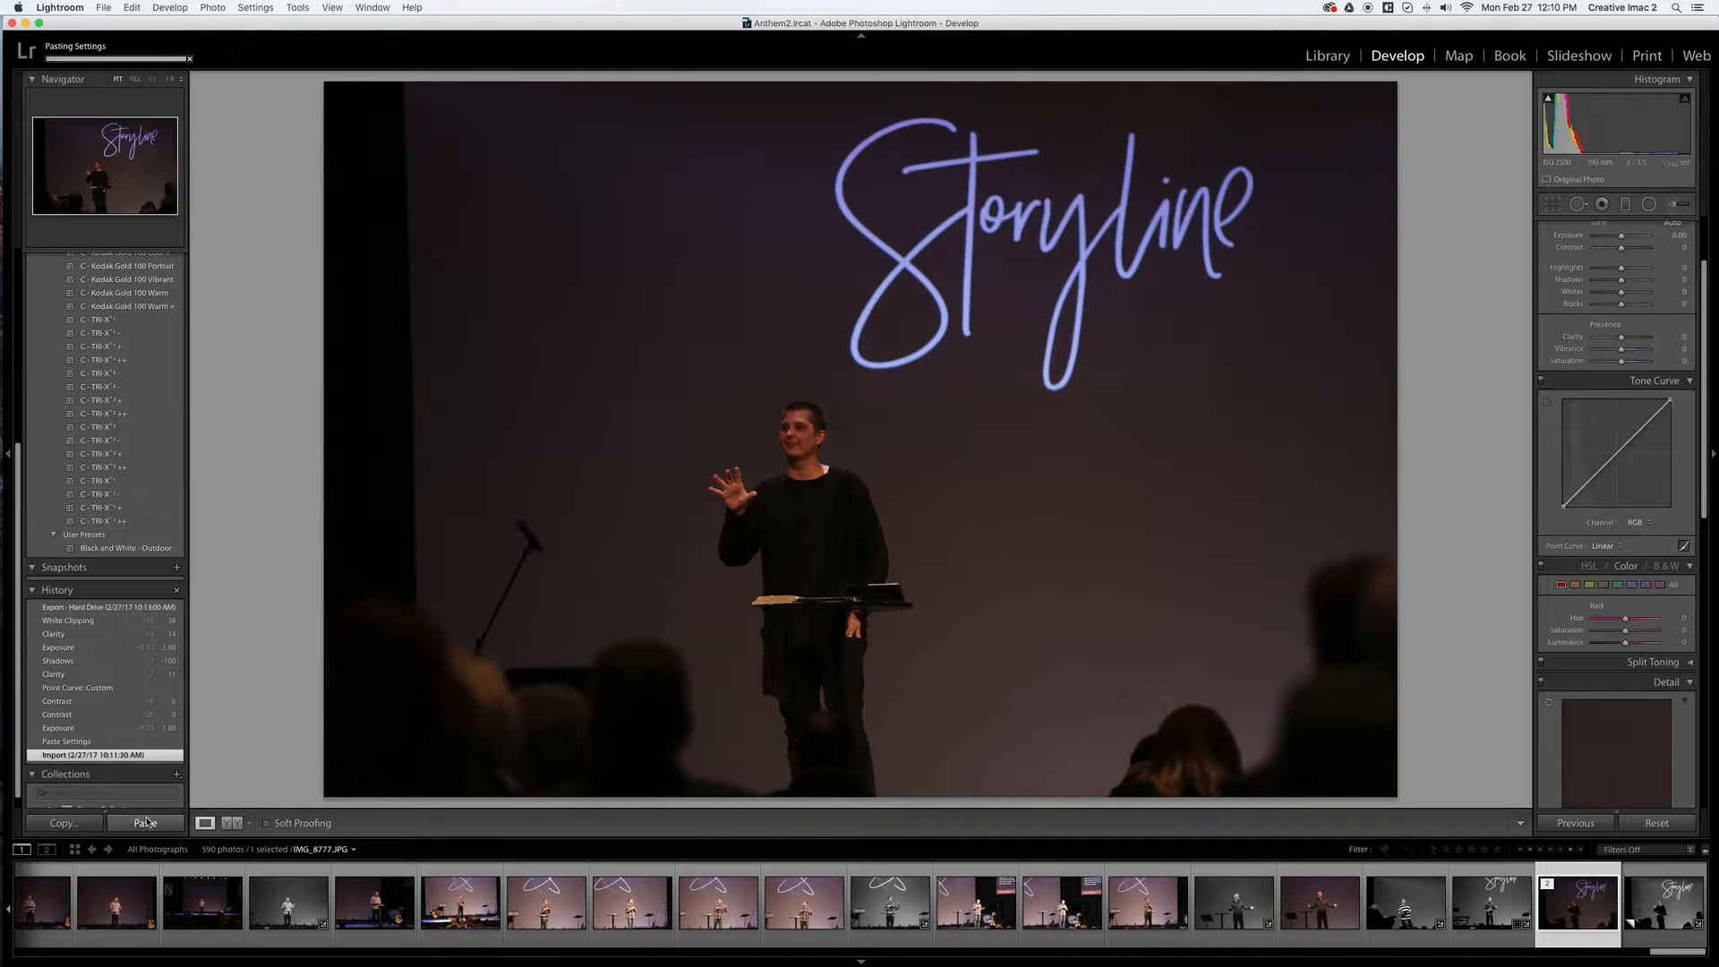
left_click(149, 822)
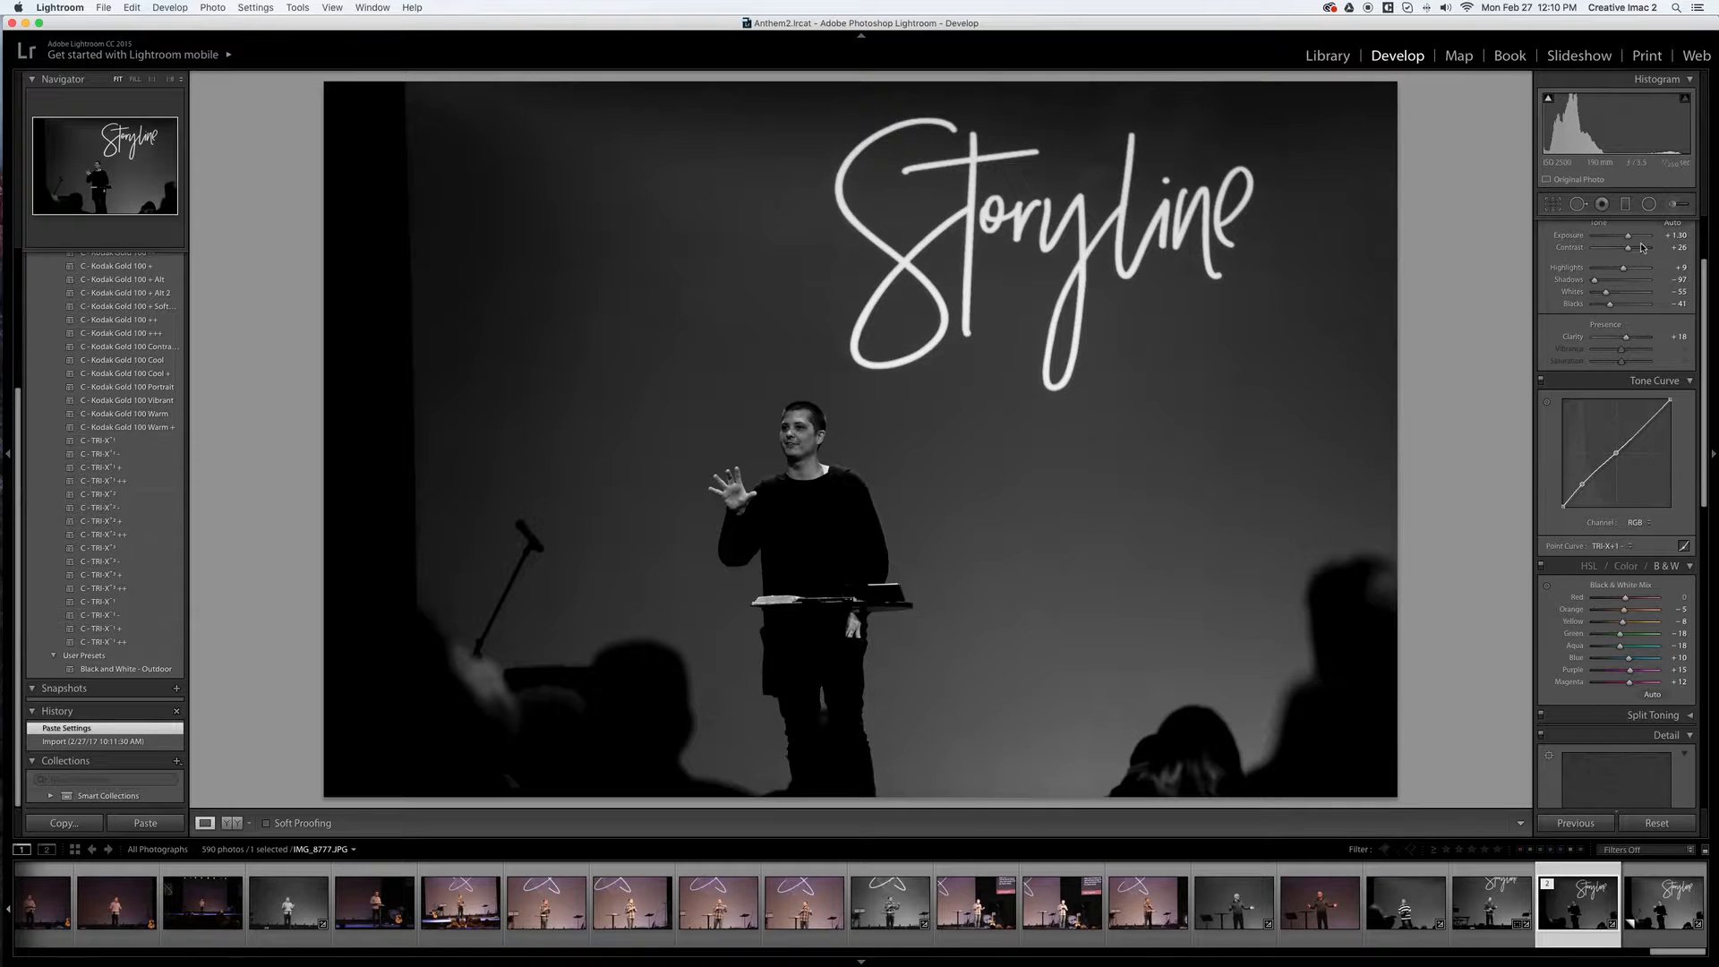
Raise the exposure of IMG_8777.JPG to +2.00
left_click(1670, 245)
left_click(1676, 236)
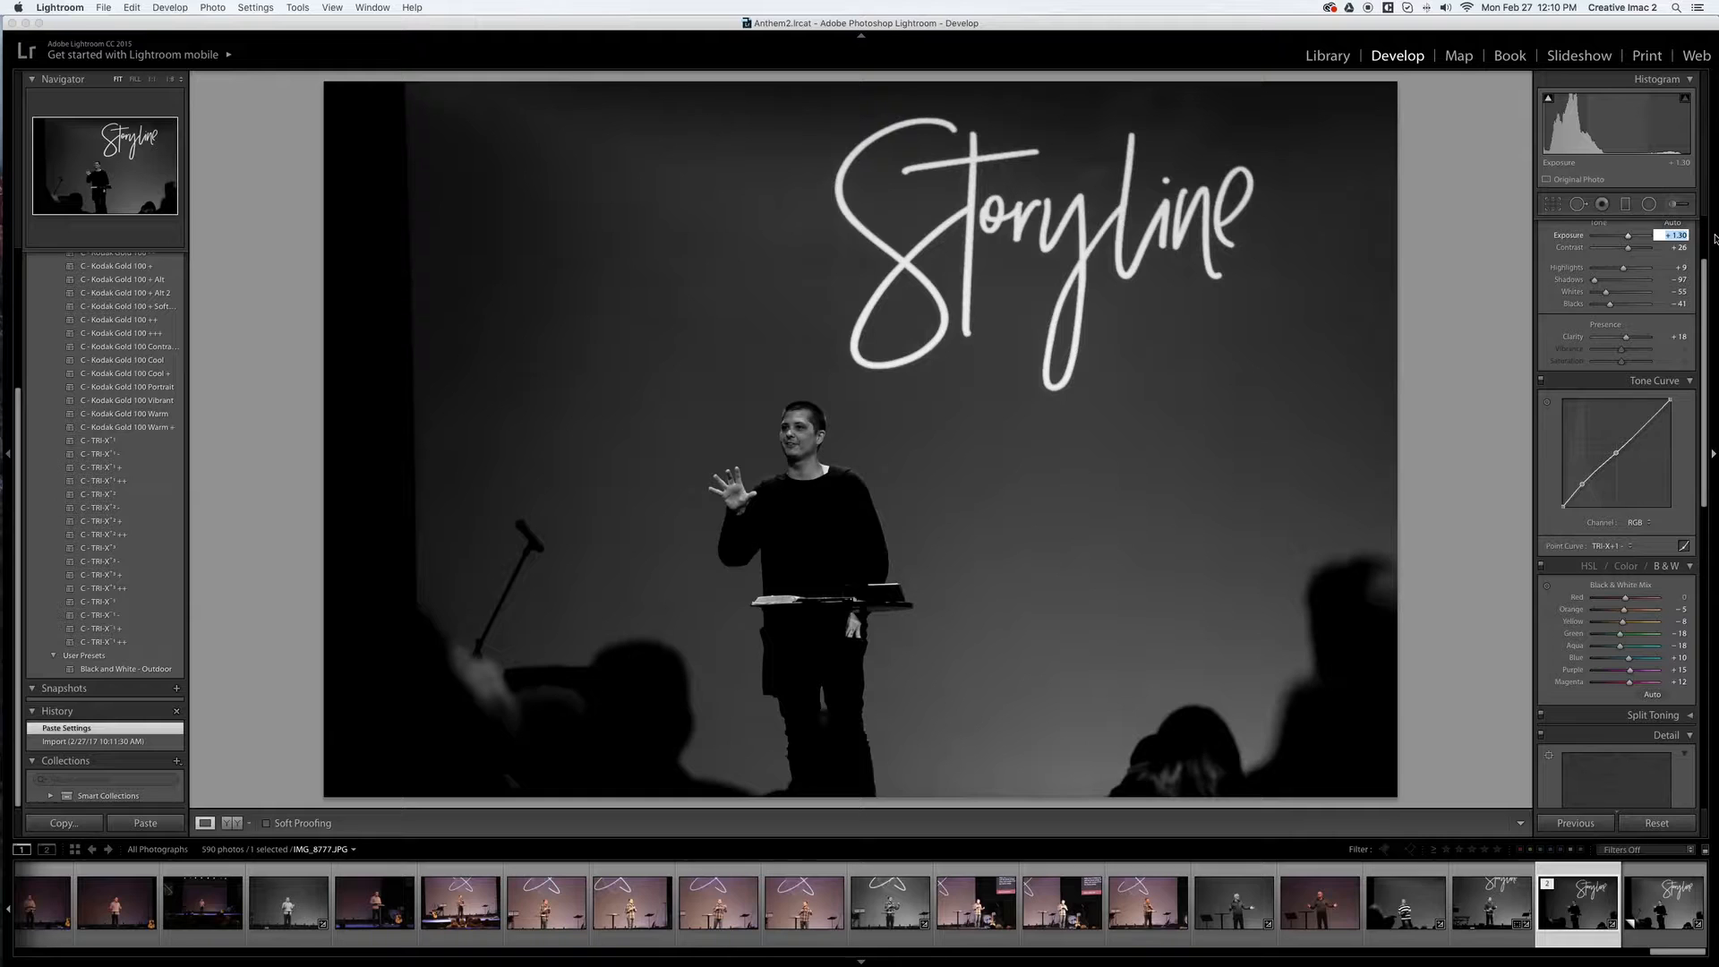
key("Up")
key("Up")
key("Up")
key("Up")
key("Up")
key("Up")
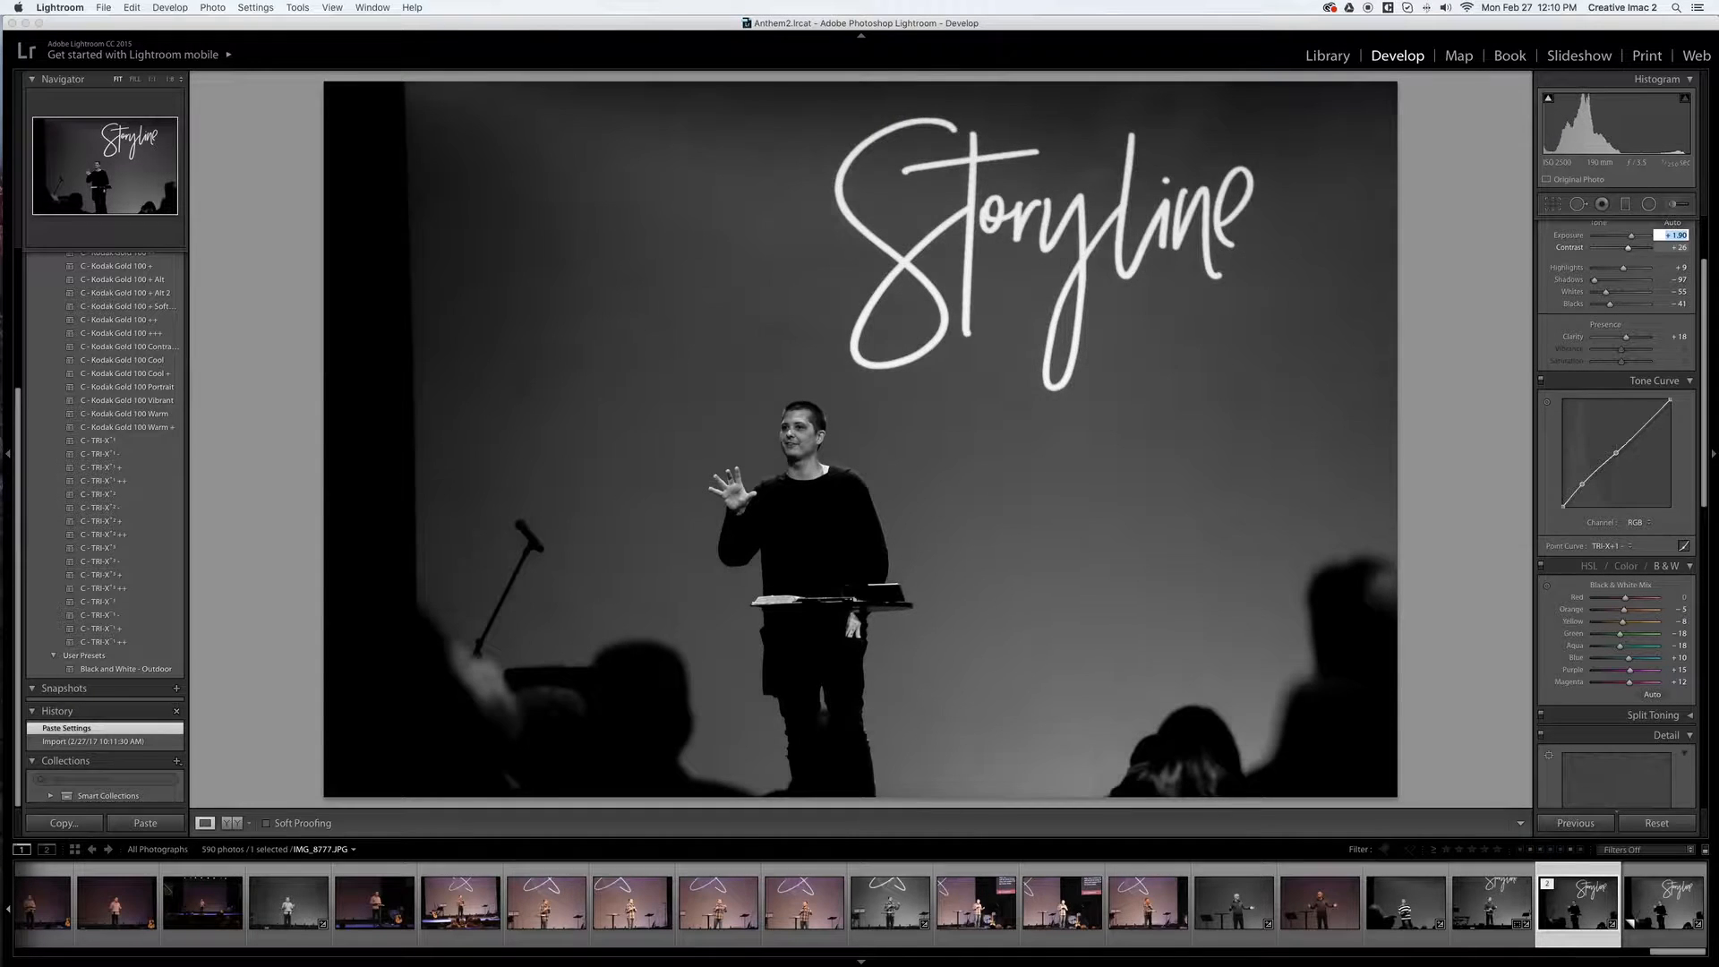
key("Up")
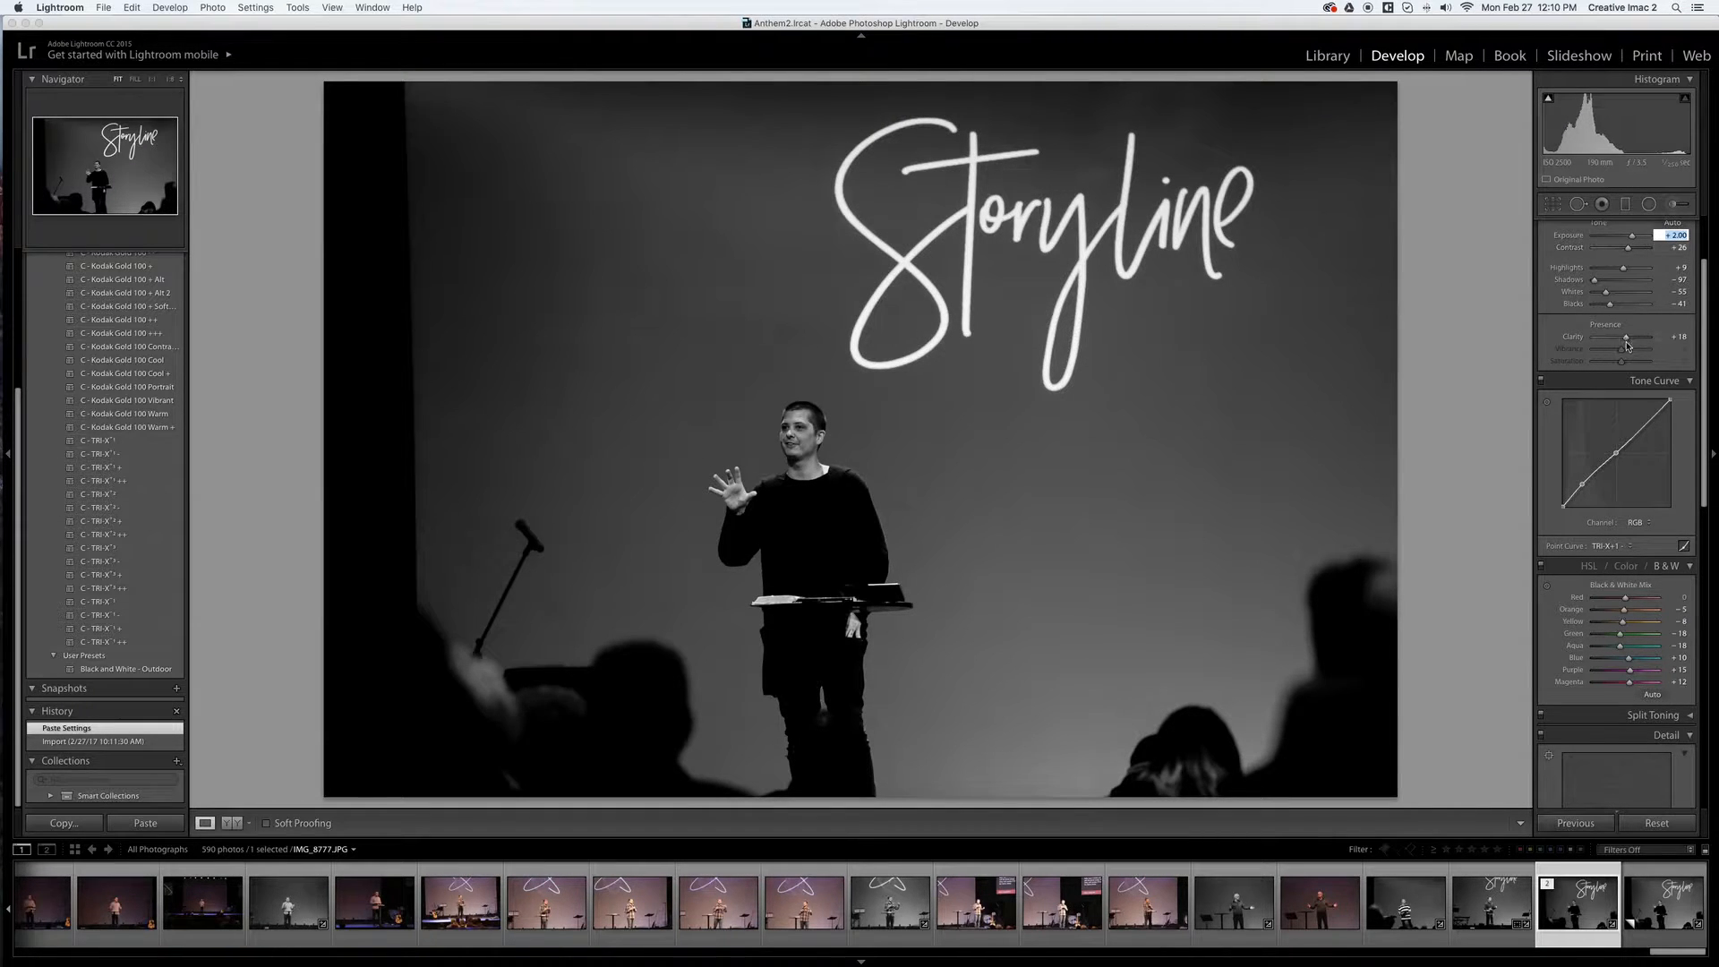
Adjust the photo's tone and presence by setting Clarity to +5, Highlights to +41 and Shadows to -37
left_click(1625, 338)
left_click_drag(1626, 338, 1623, 342)
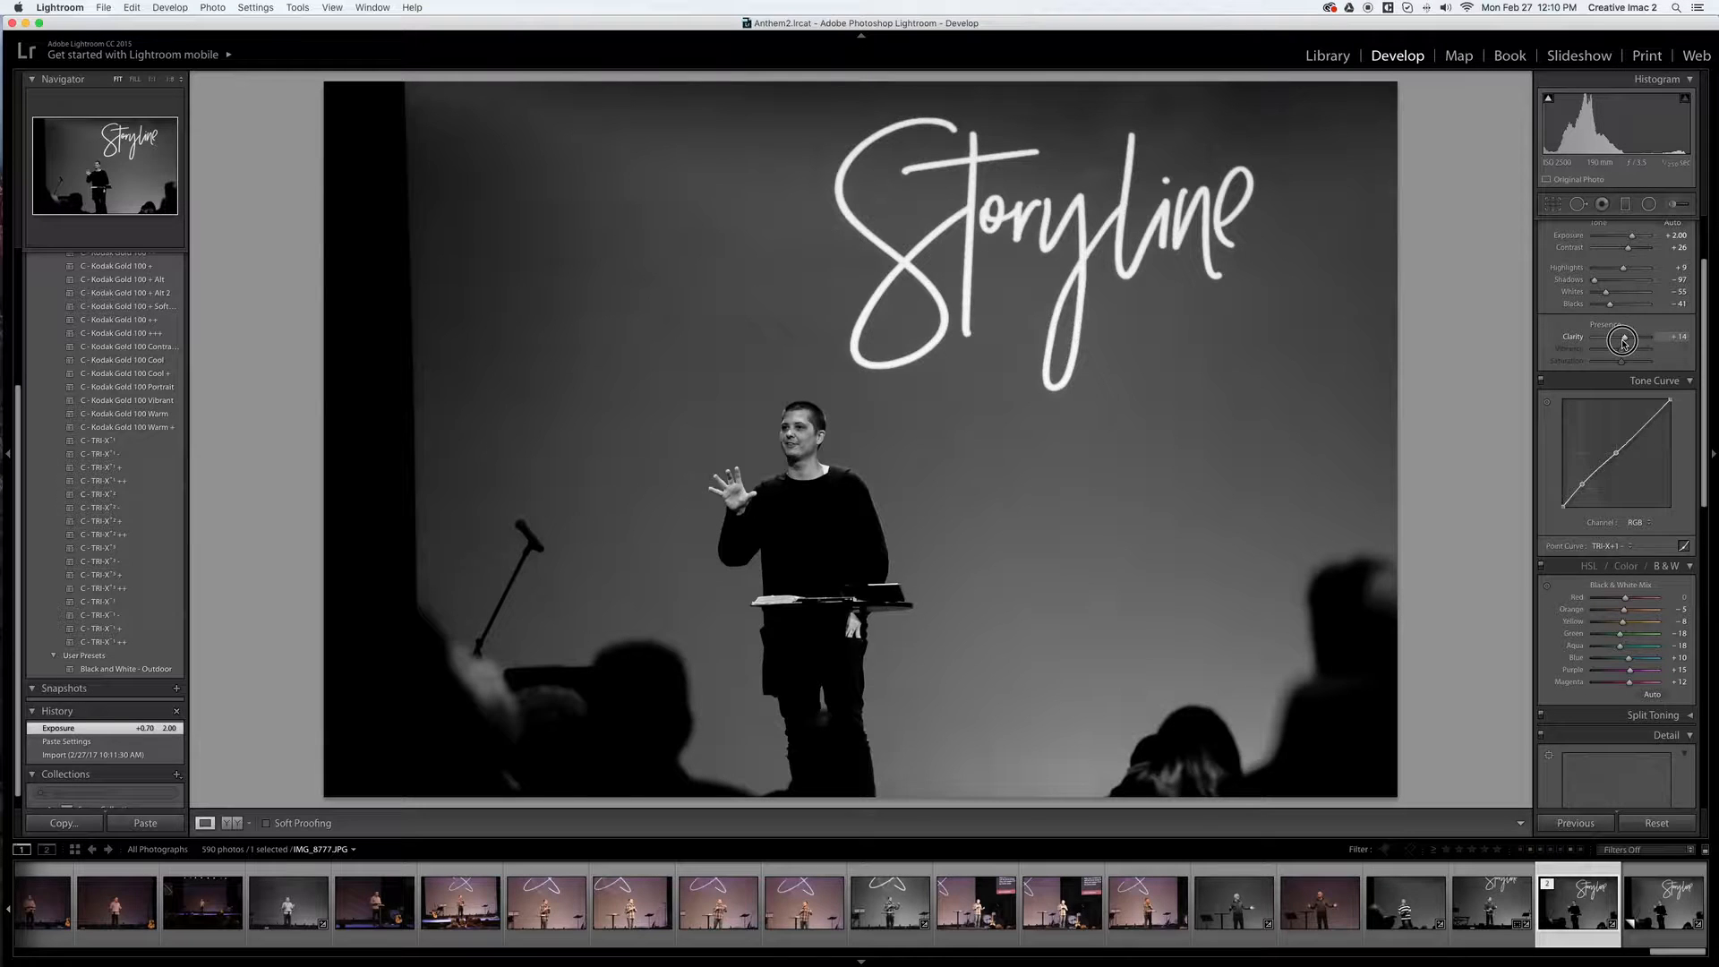
left_click_drag(1593, 280, 1633, 269)
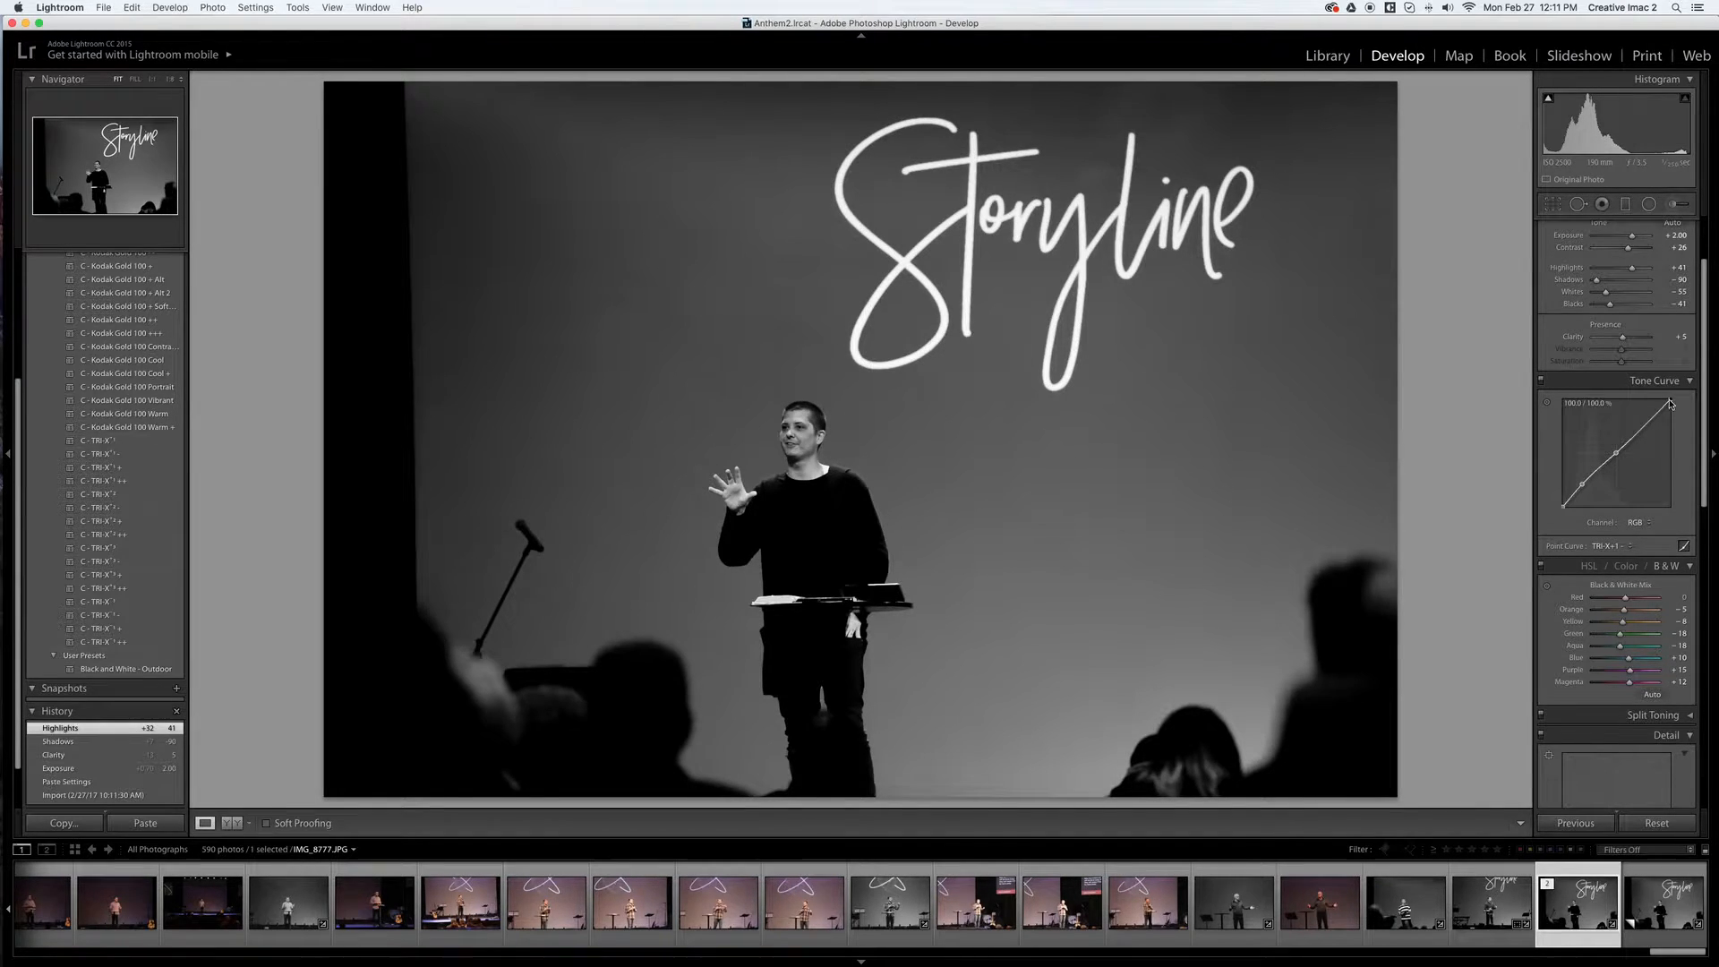
left_click_drag(1670, 402, 1670, 401)
mouse_move(1596, 279)
left_mouse_down()
mouse_move(1628, 283)
mouse_move(1610, 285)
left_mouse_up()
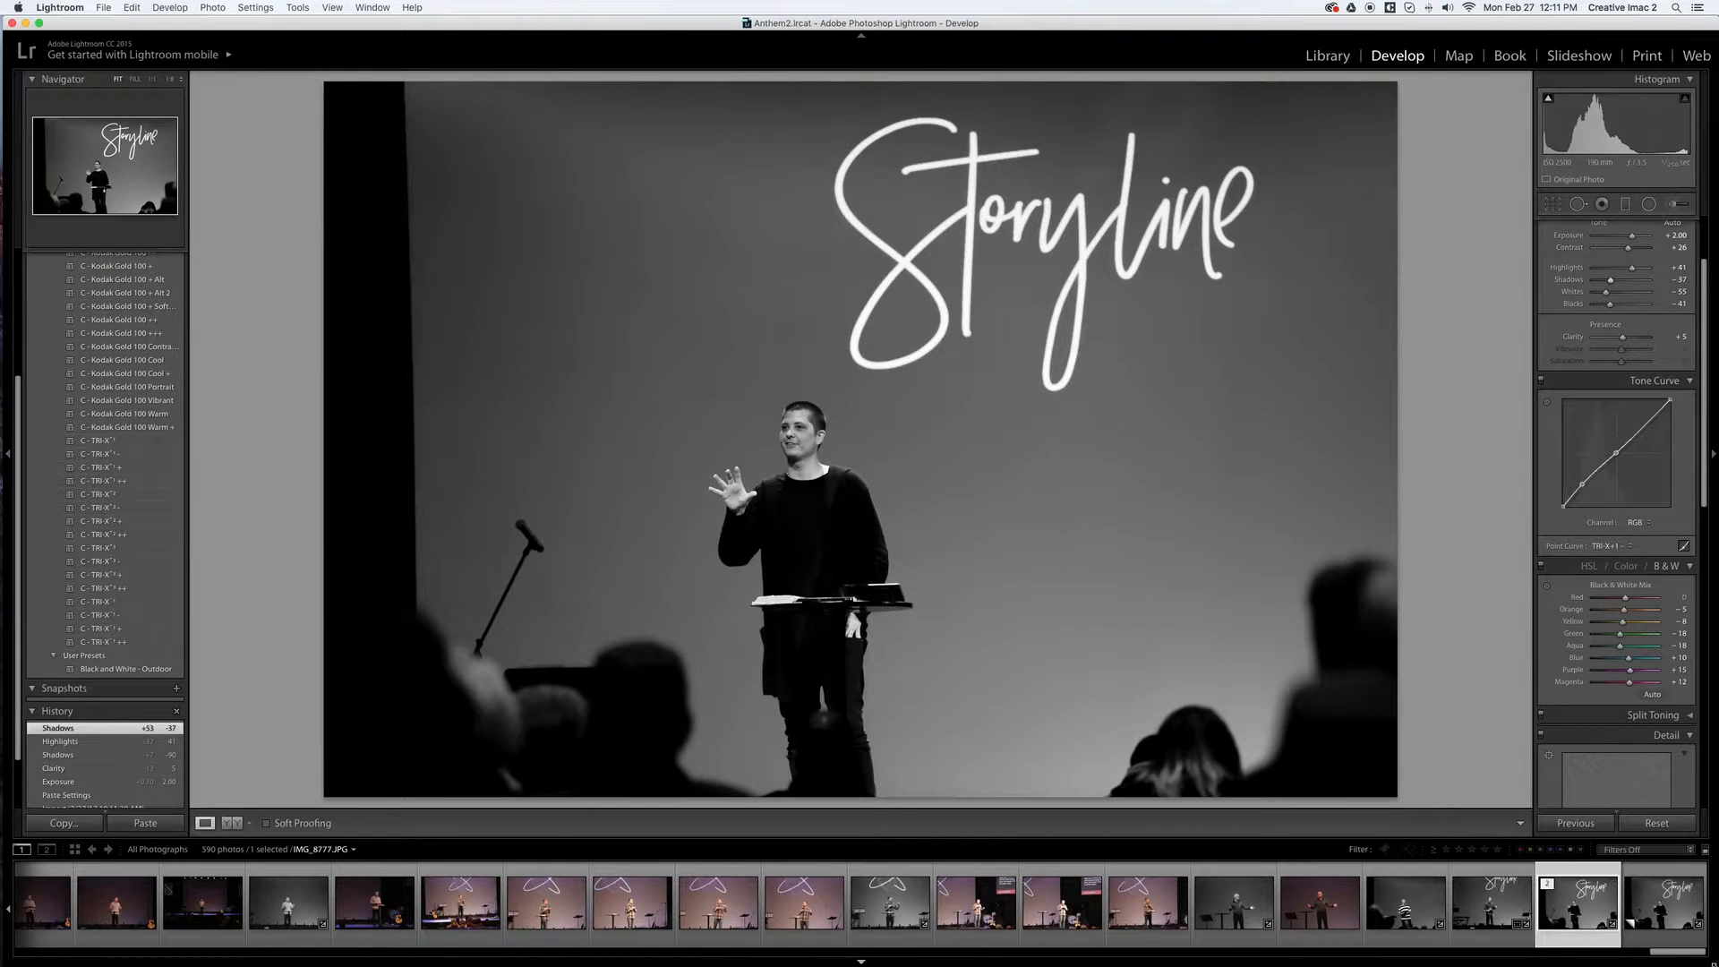
Compare the edited photo with its virtual copy and return to the original IMG_8777.JPG
key("super+apostrophe")
left_click(1655, 913)
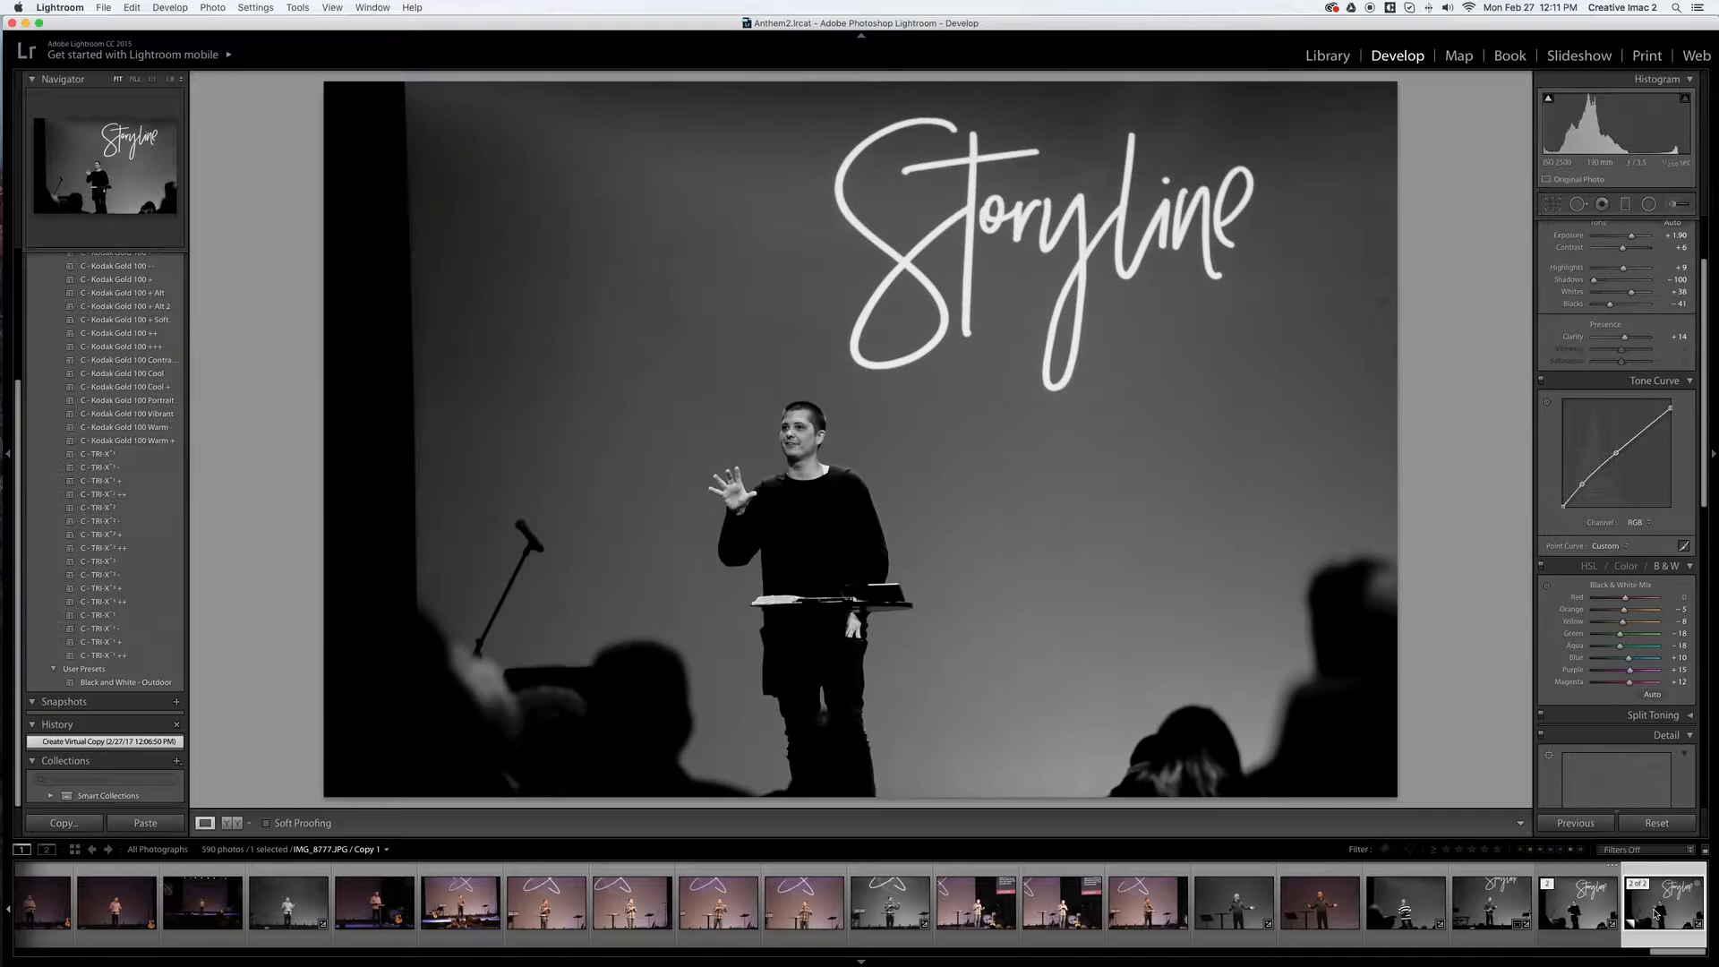
left_click(1594, 907)
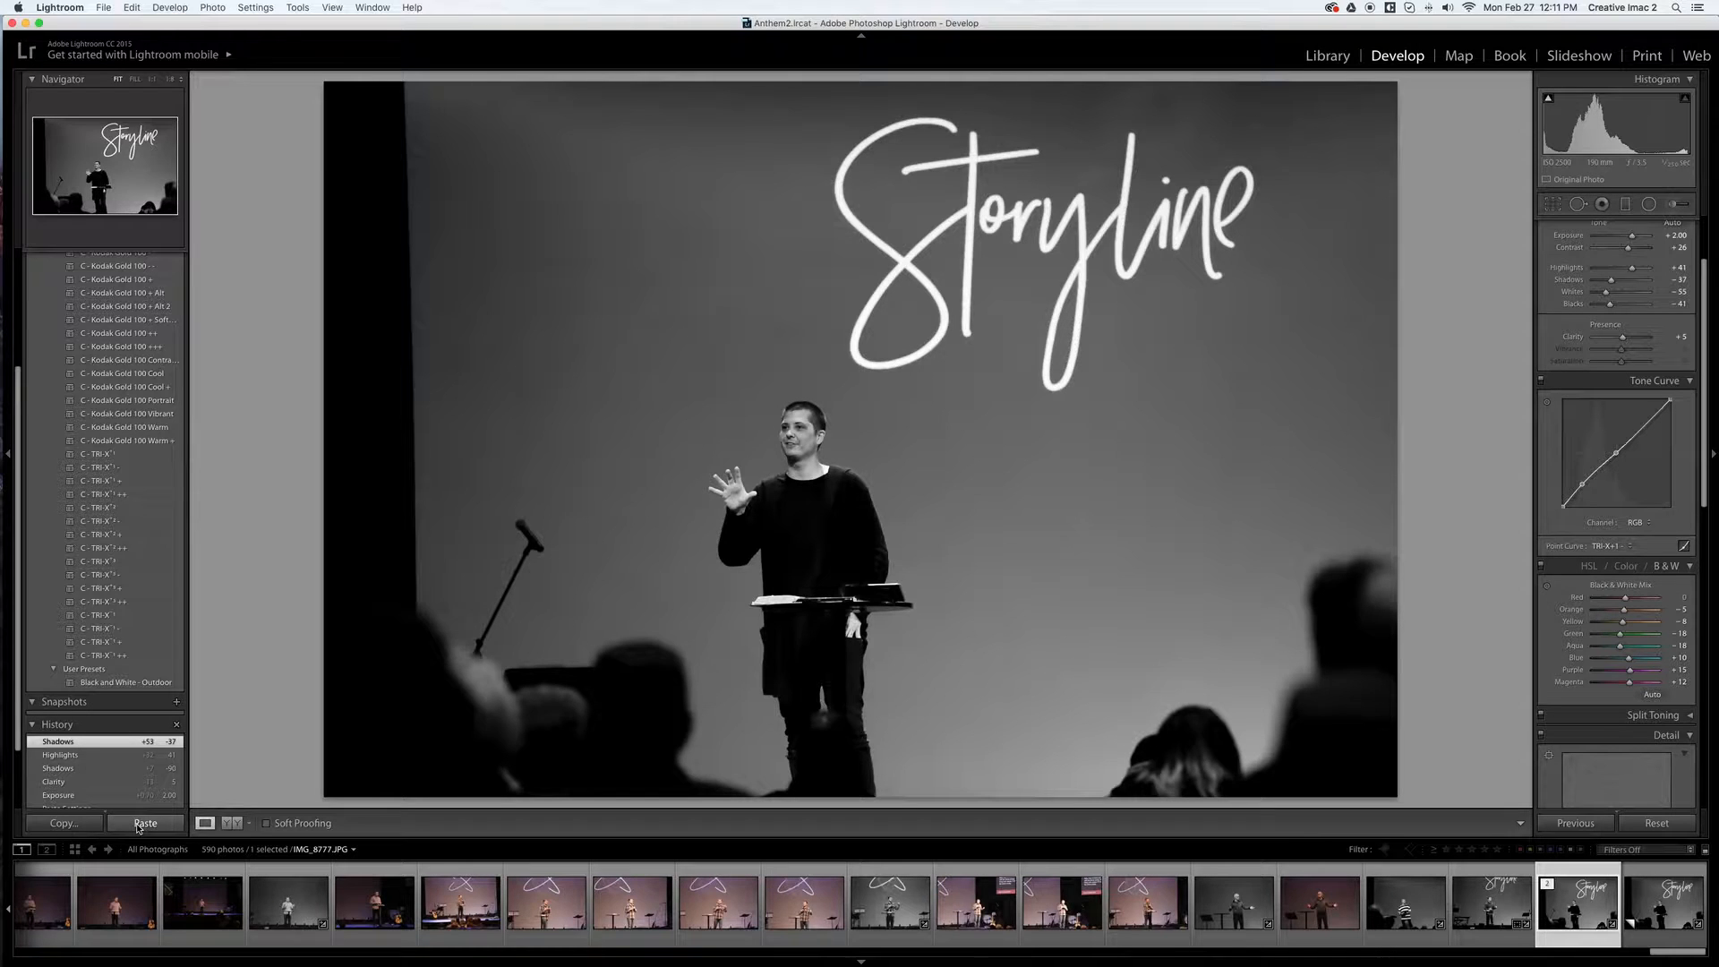
Open the export settings for IMG_8777.JPG and enlarge the dialog to review the location, naming, file and sizing options
left_click(172, 9)
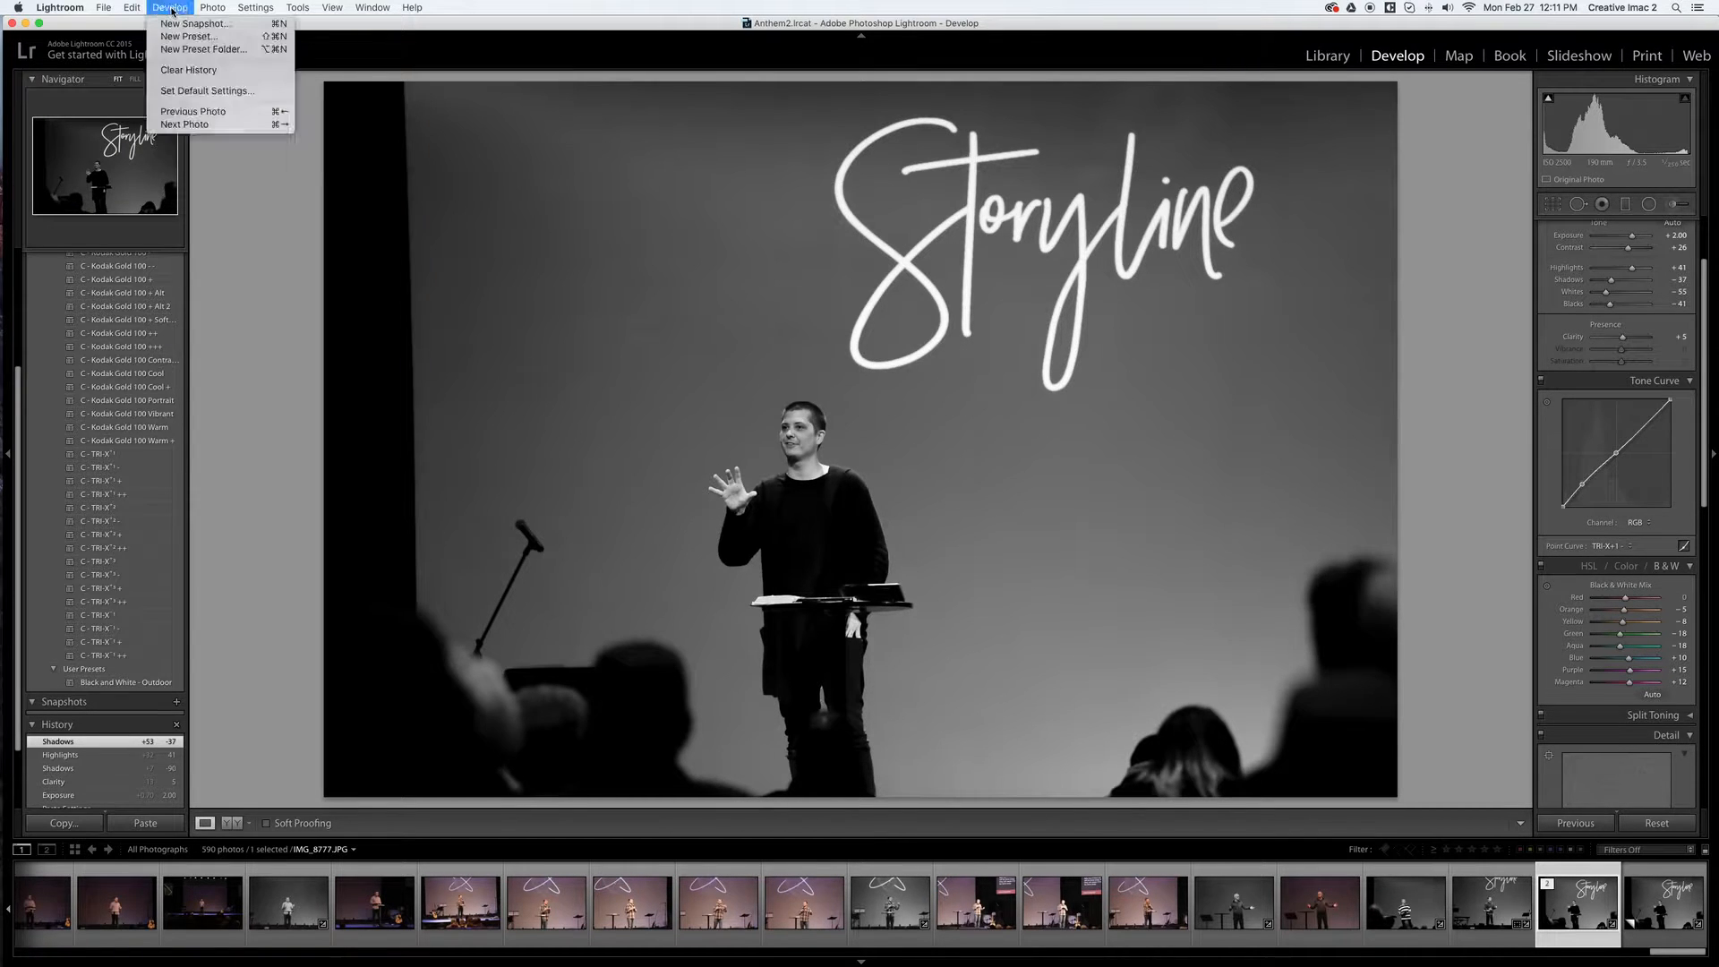
left_click(174, 7)
left_click(102, 5)
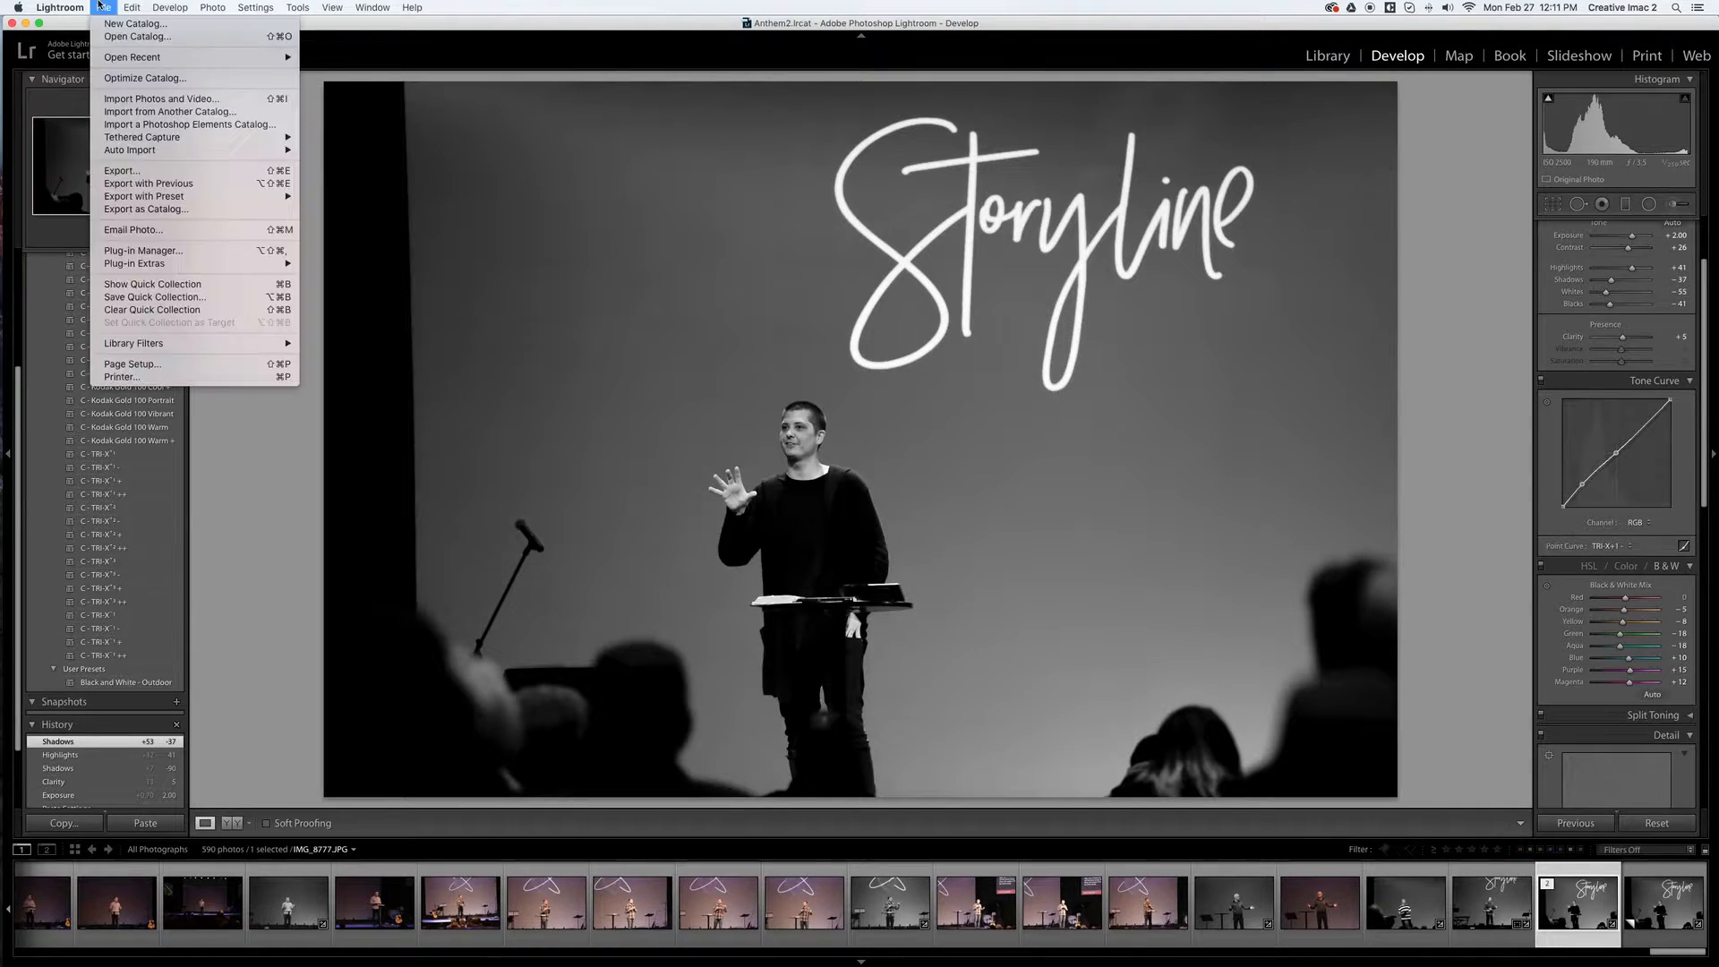
left_click(178, 173)
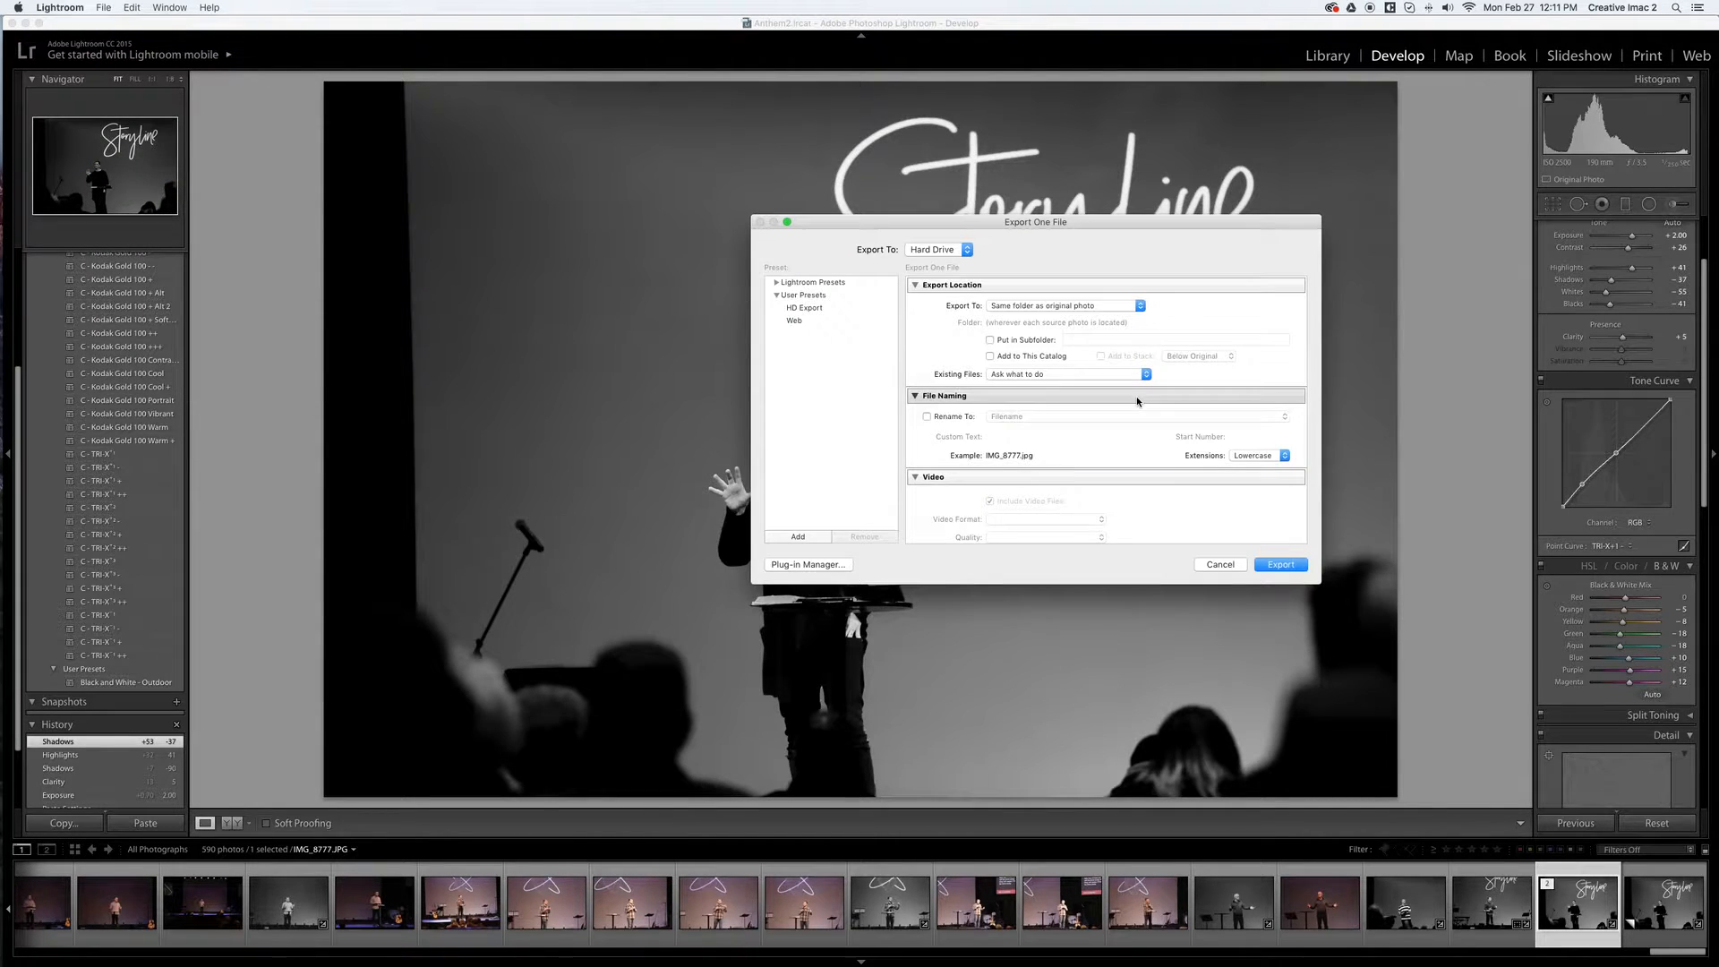
left_click_drag(1040, 215, 855, 196)
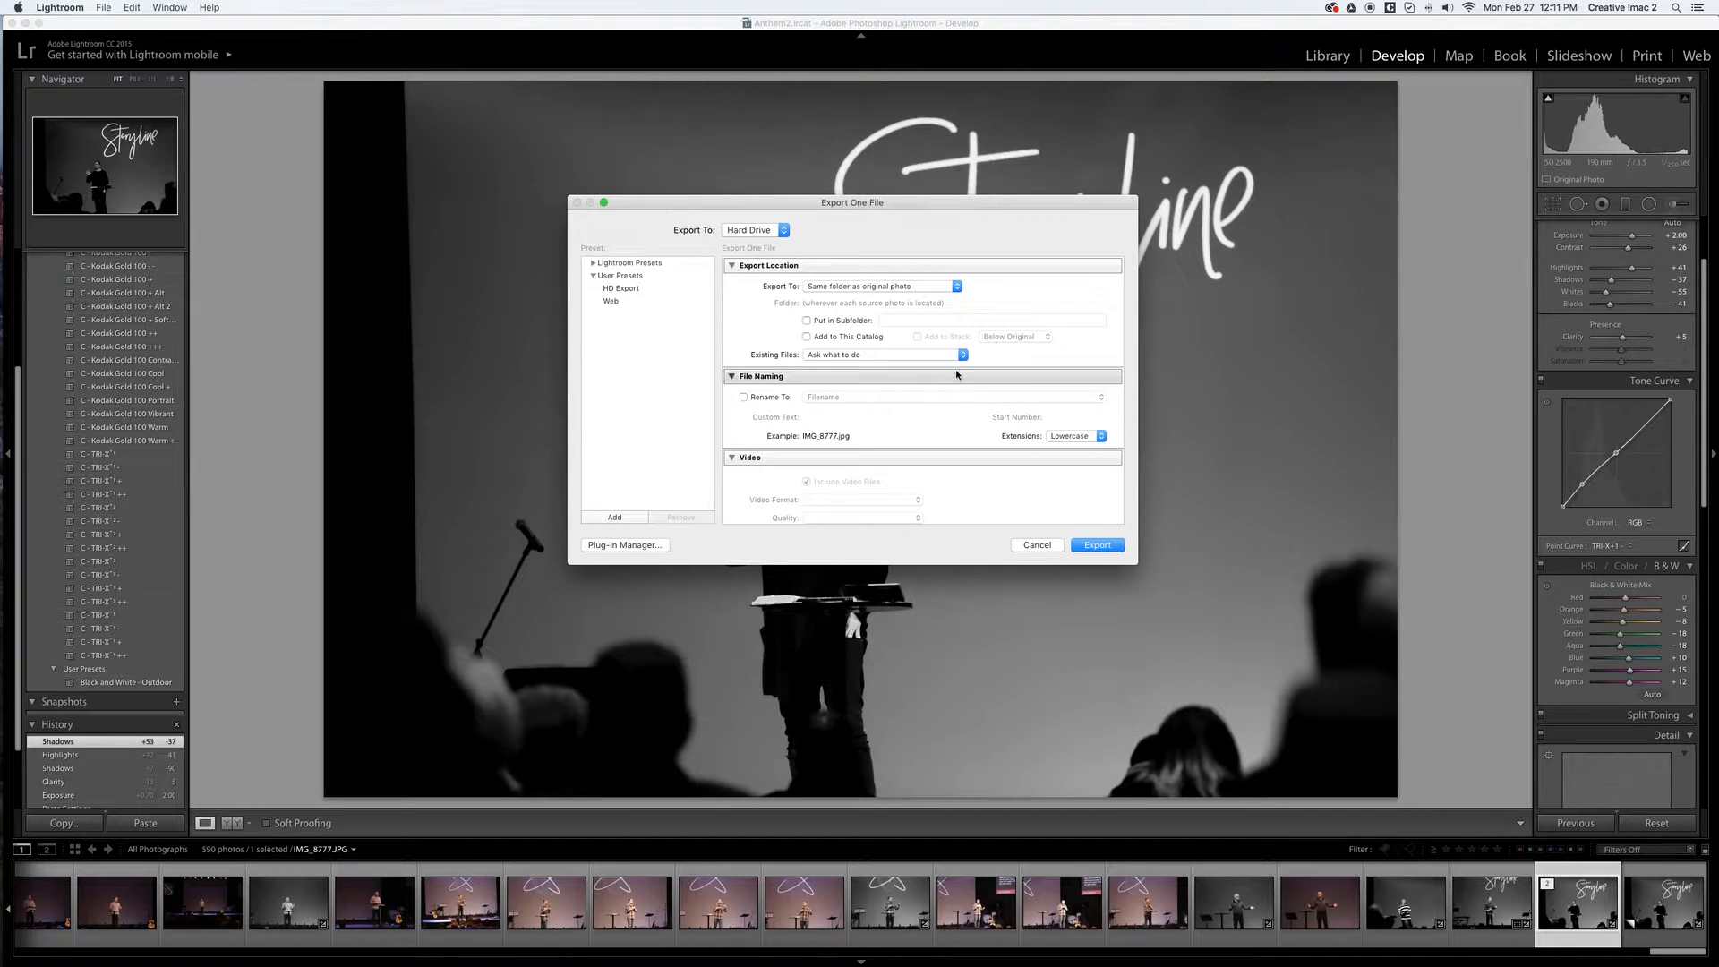
scroll(954, 372, "down", 3)
scroll(954, 381, "down", 1)
scroll(865, 368, "up", 3)
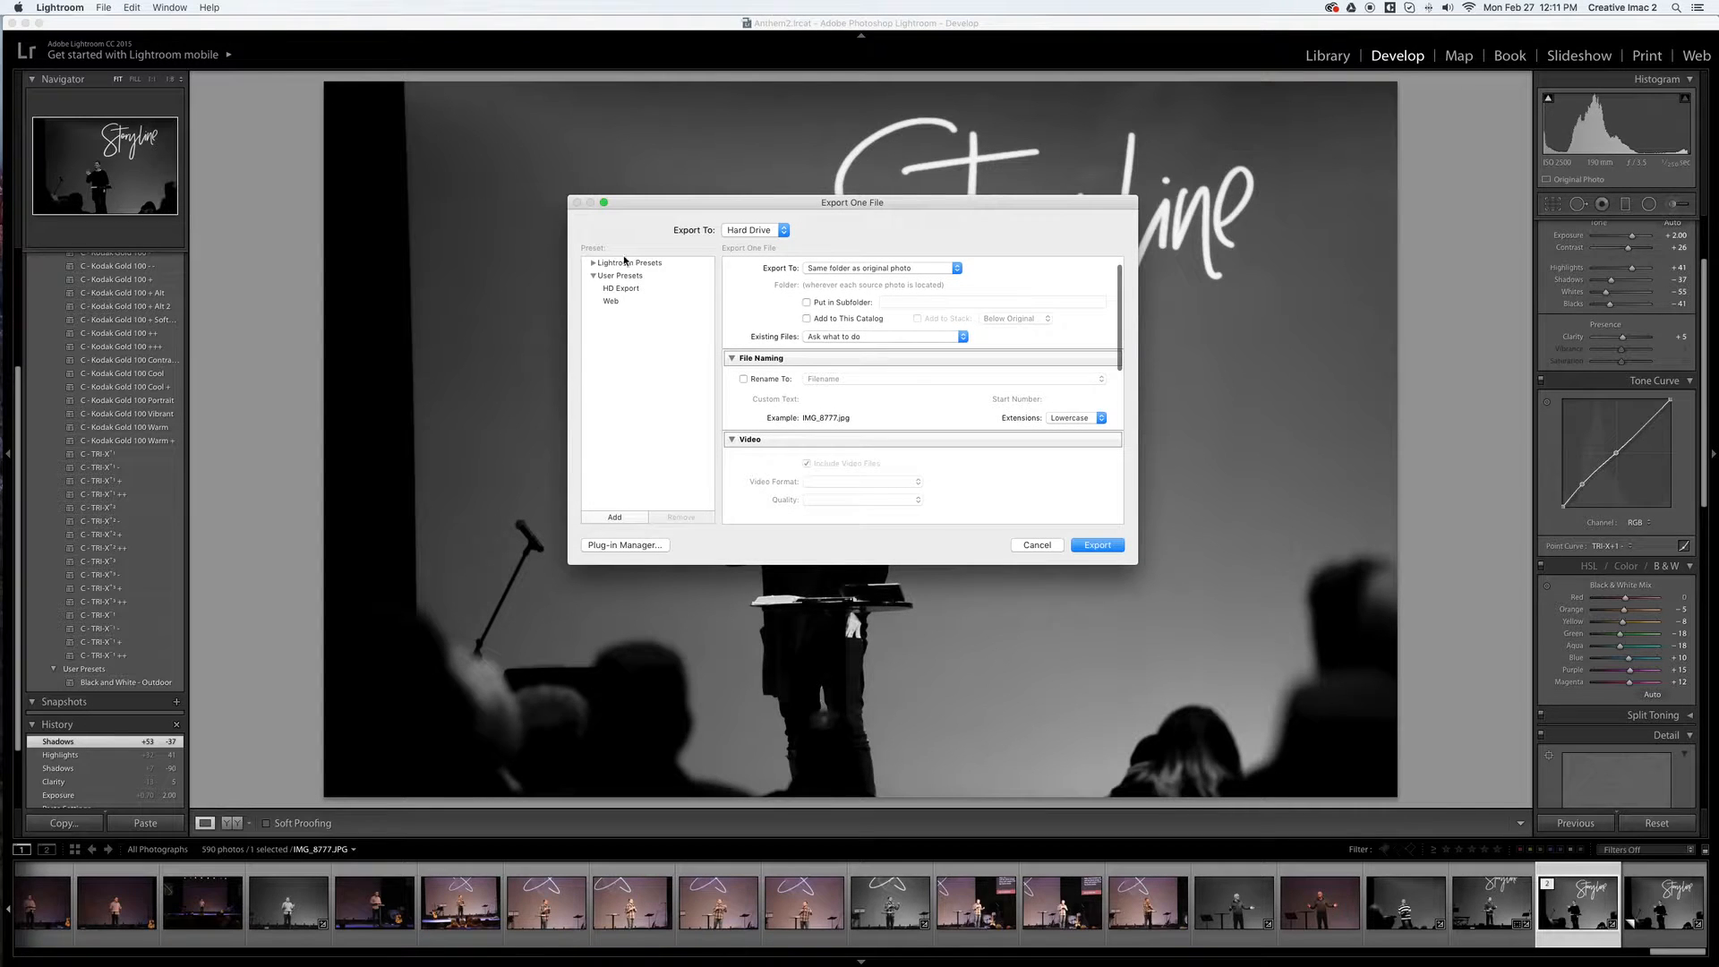
scroll(834, 395, "down", 2)
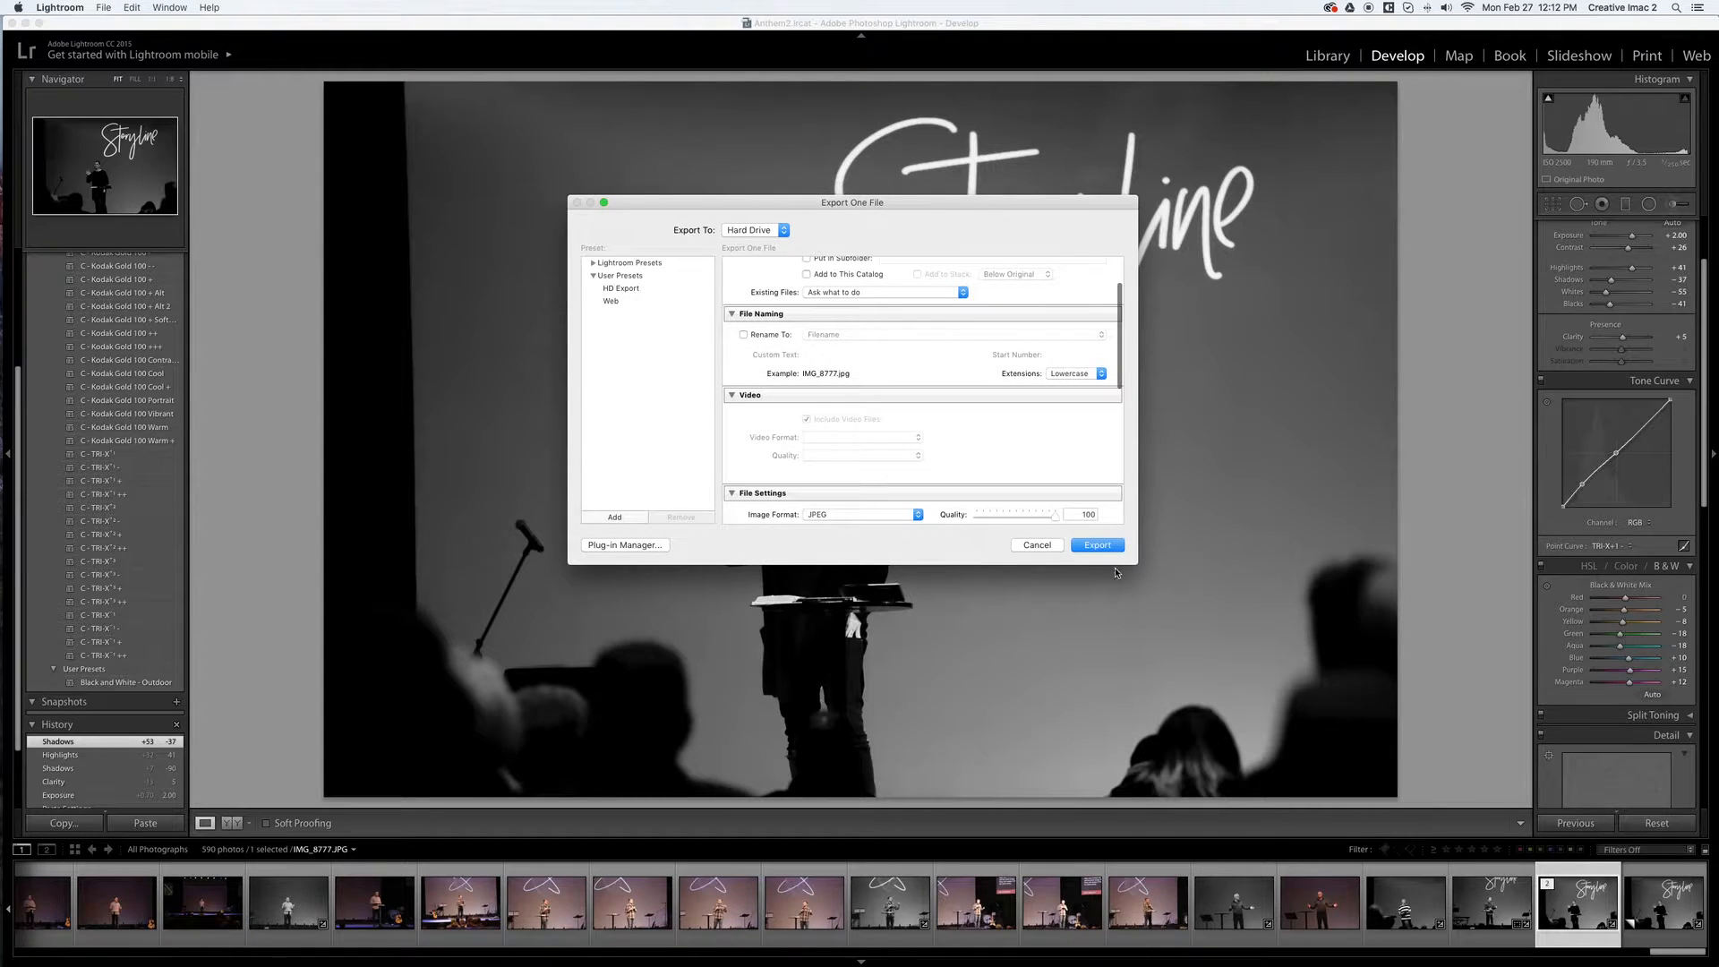
left_click_drag(1138, 563, 1176, 779)
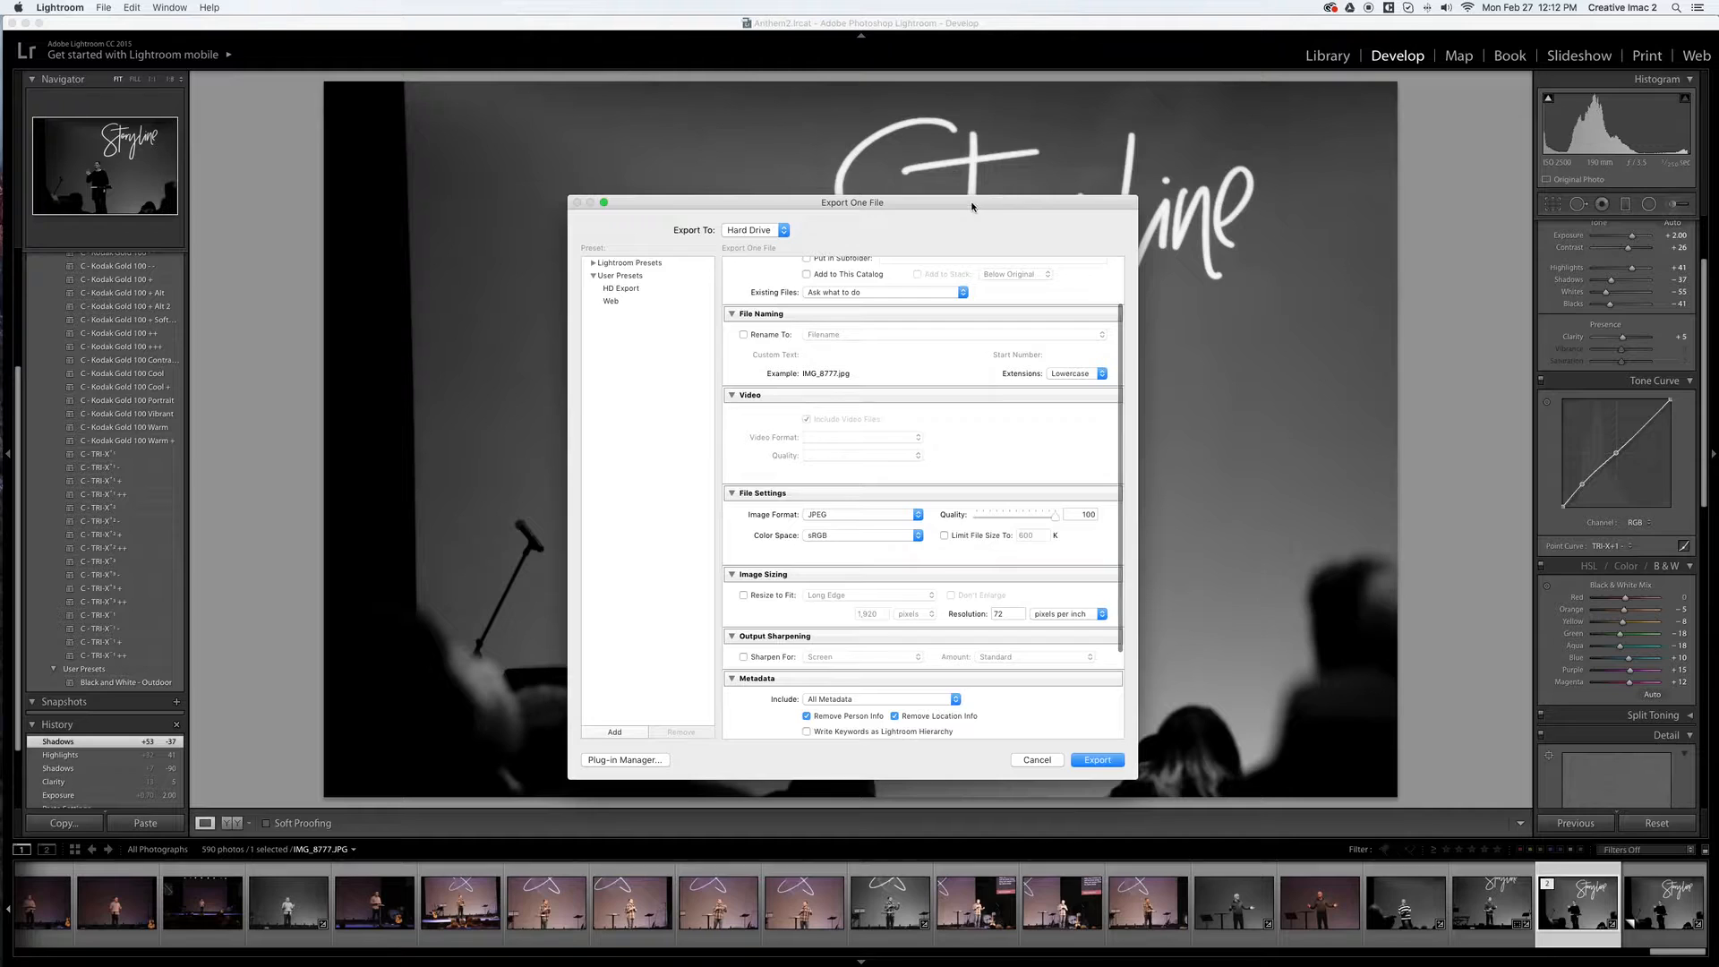
left_click_drag(978, 207, 969, 126)
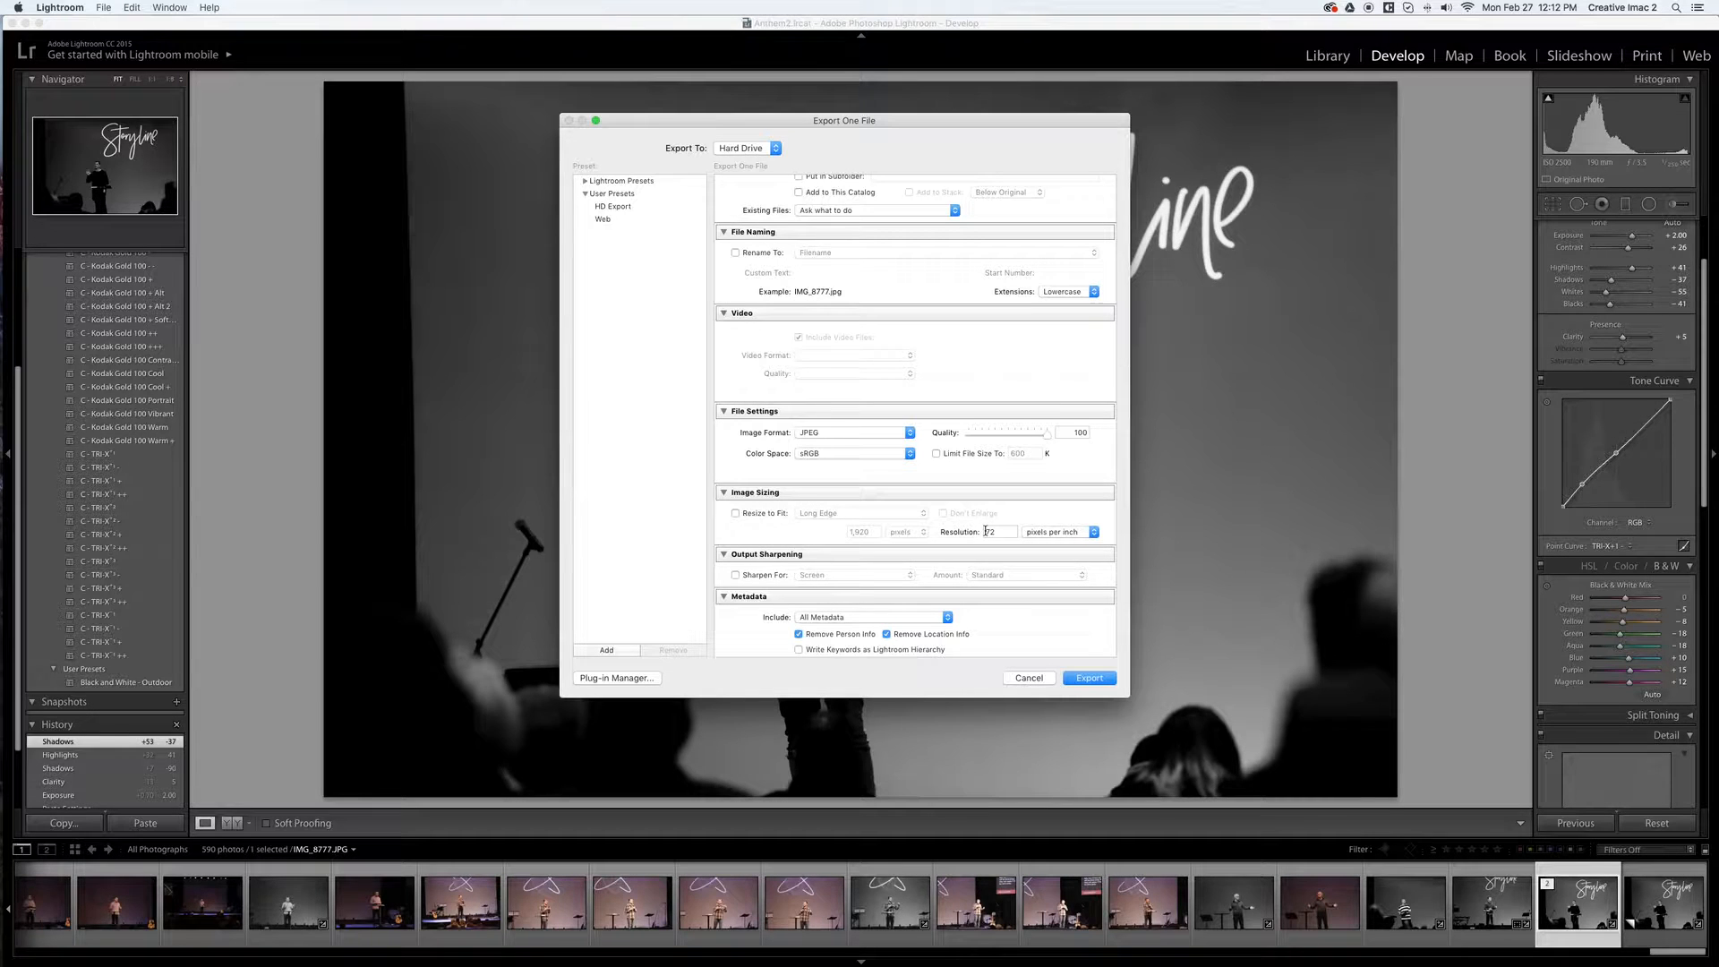
Keep the resolution unit at pixels per inch and export the photo as a JPEG, using a unique file name
left_click(1062, 533)
left_click(1062, 533)
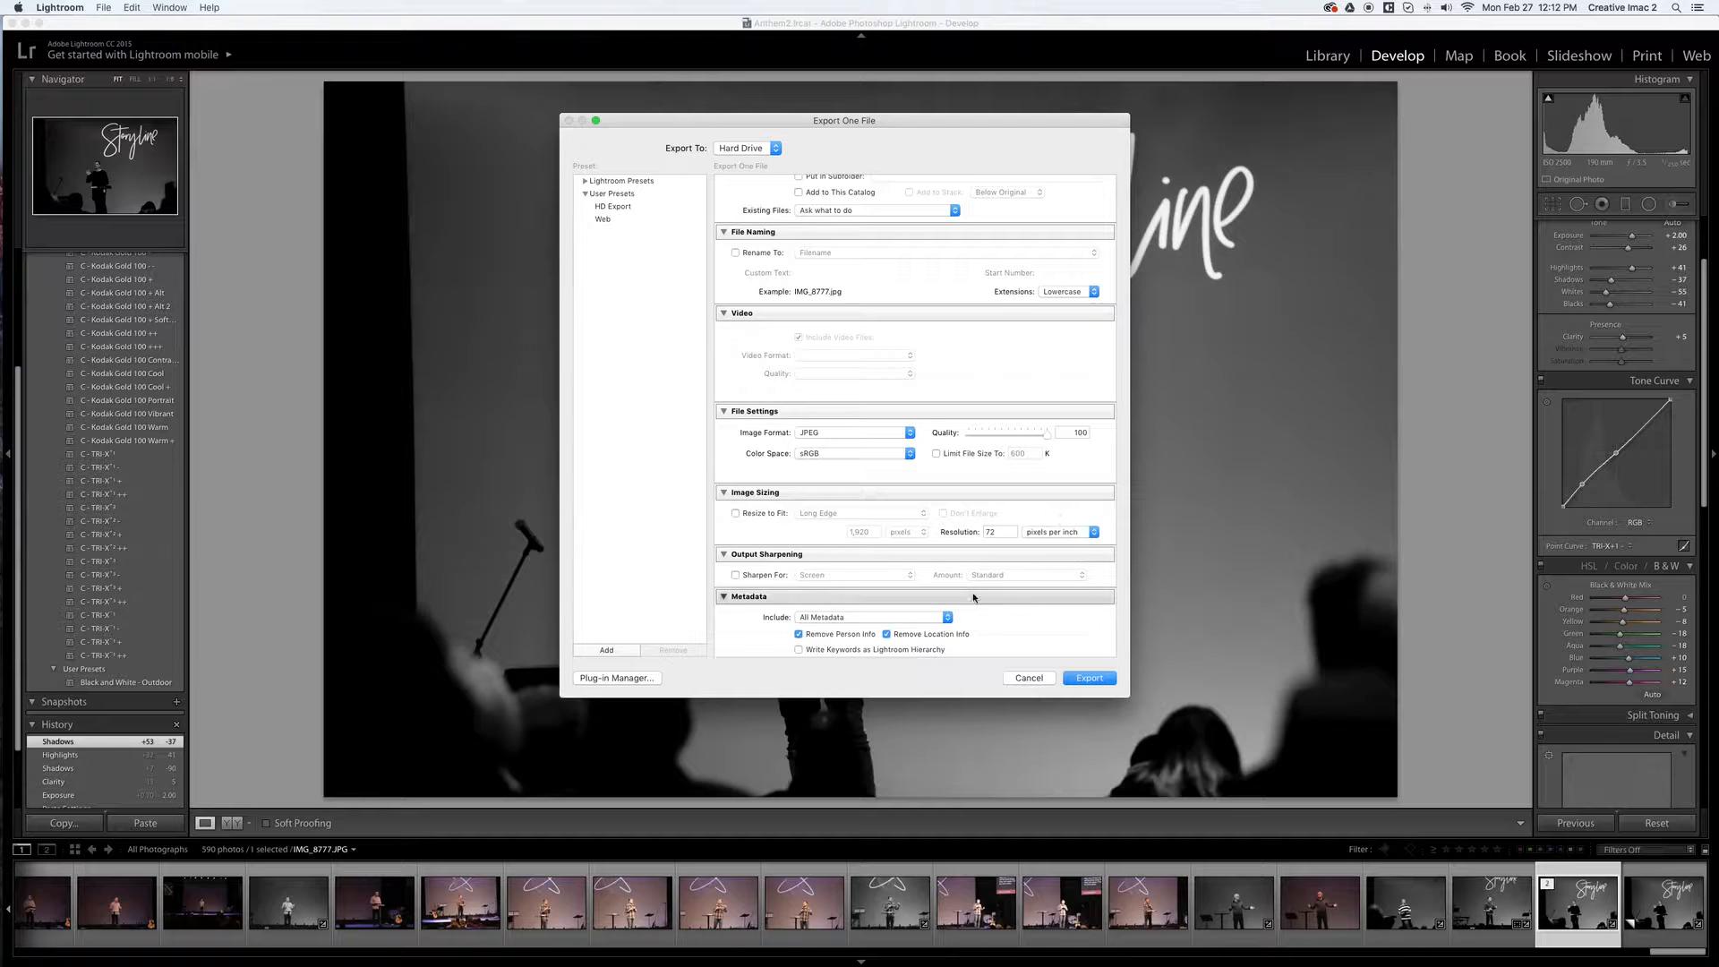
left_click(1088, 676)
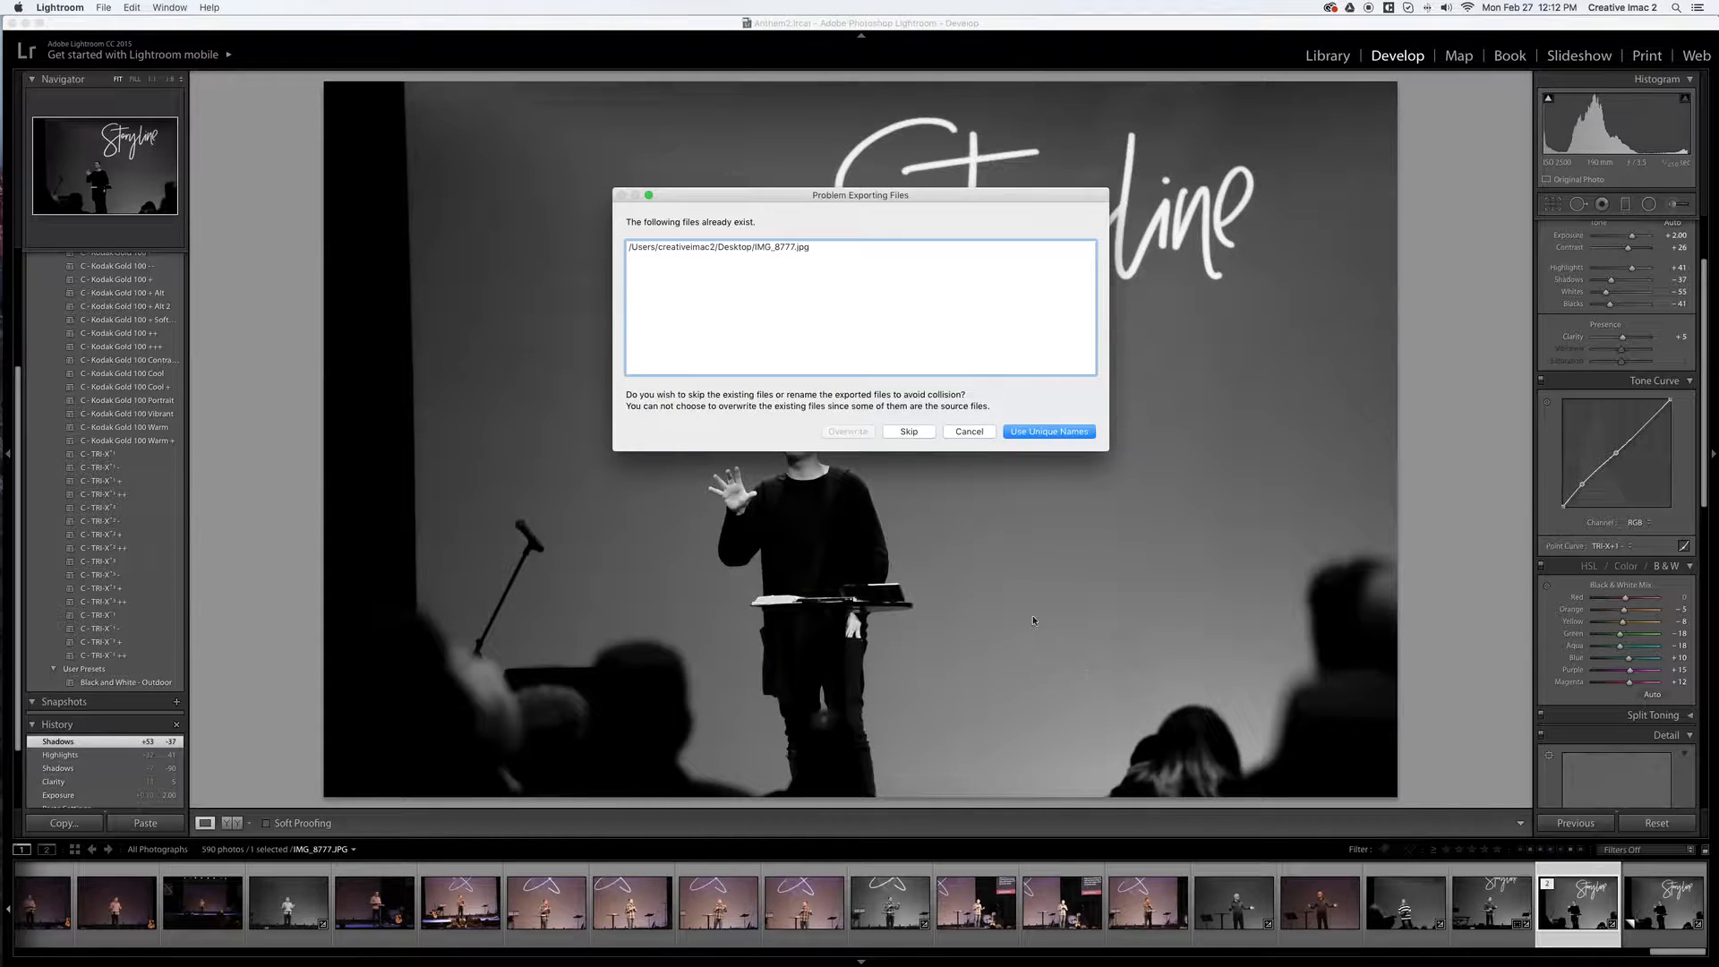
left_click(1029, 431)
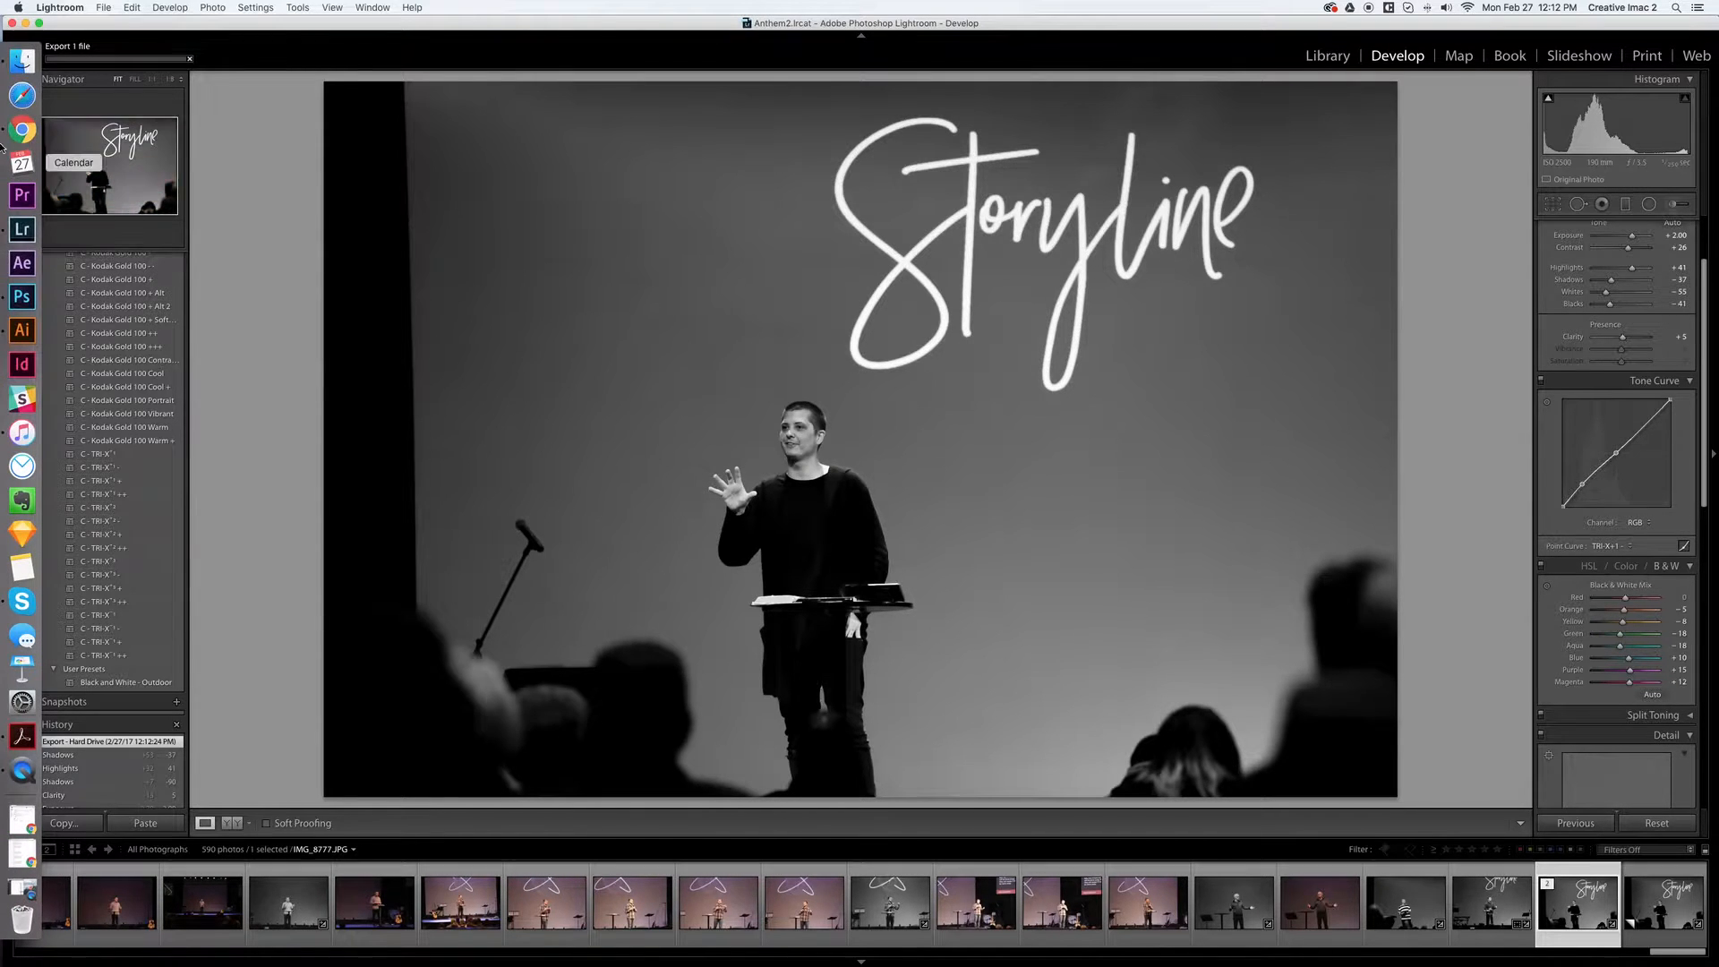
Switch to Finder, preview the exported IMG_8777-3.jpg in the Desktop folder and open its file information
left_click(23, 60)
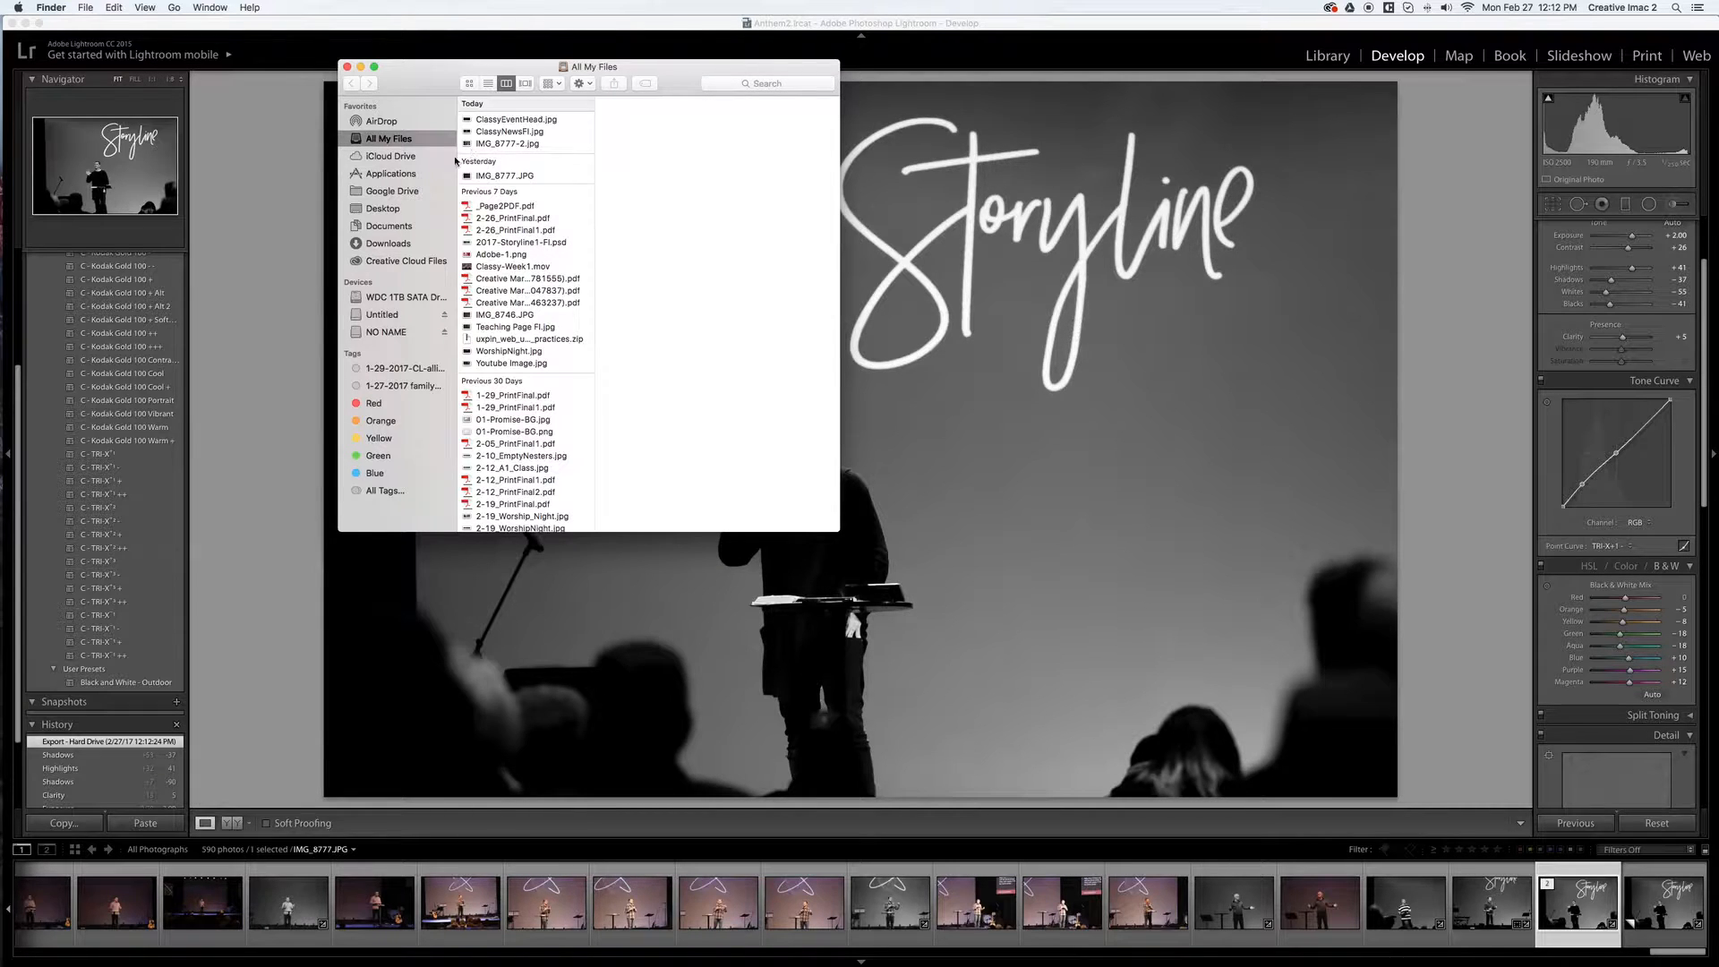
left_click(376, 210)
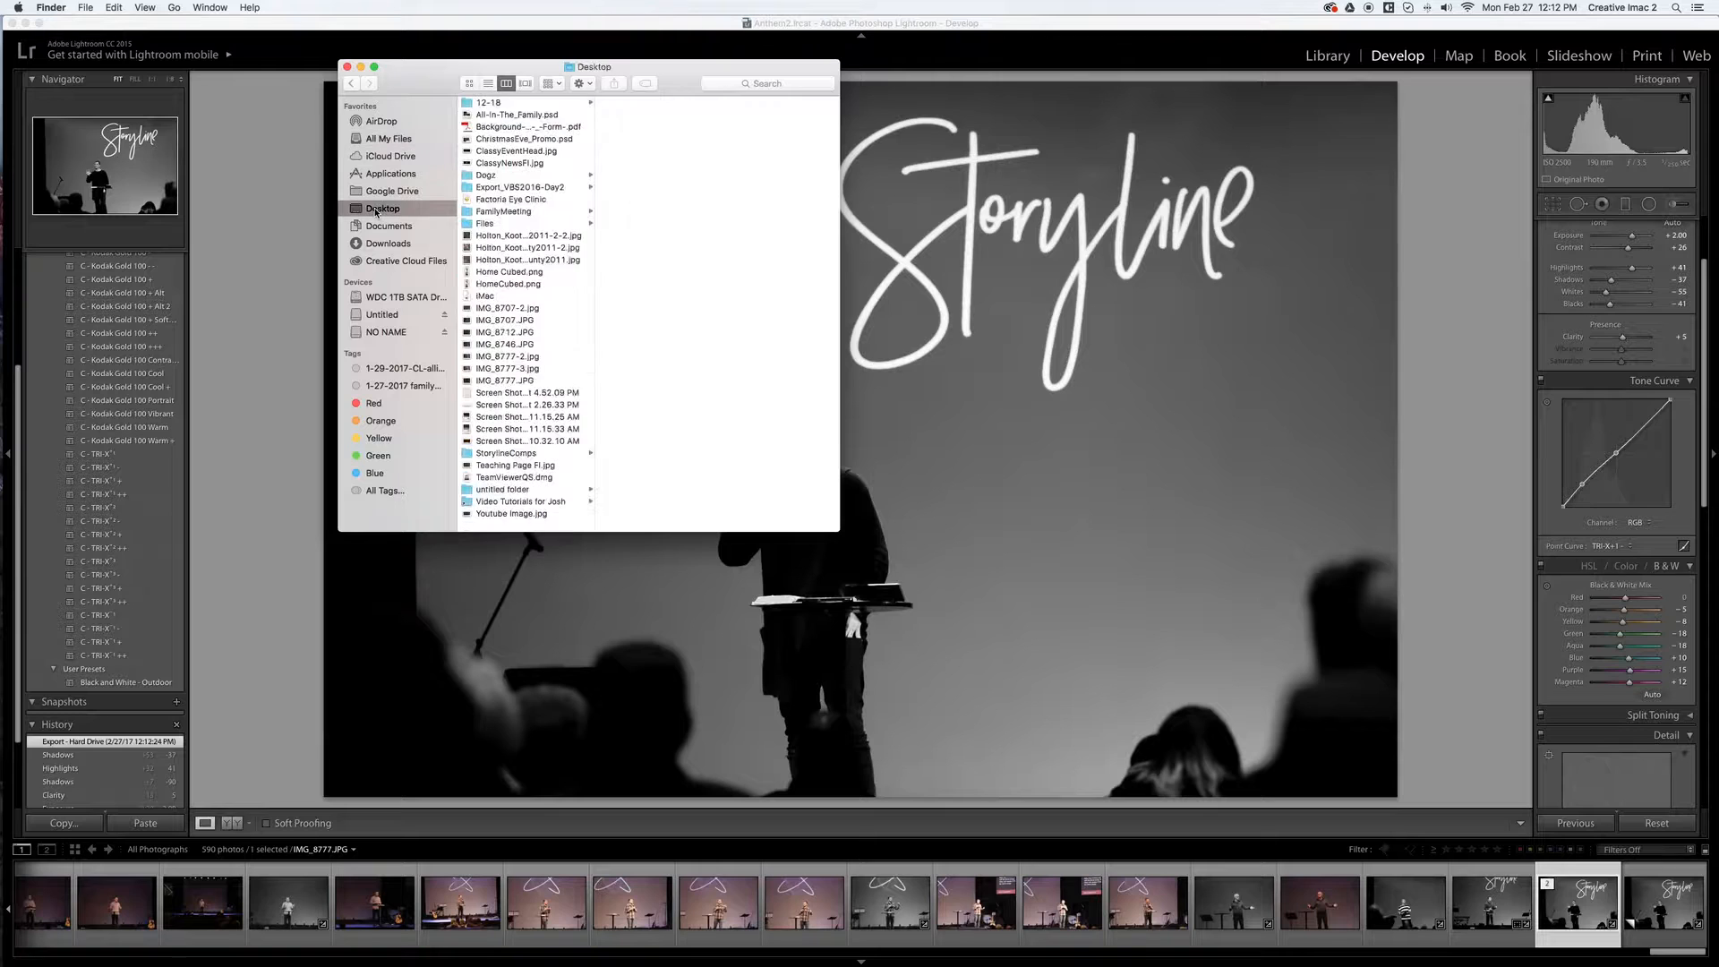
left_click(504, 369)
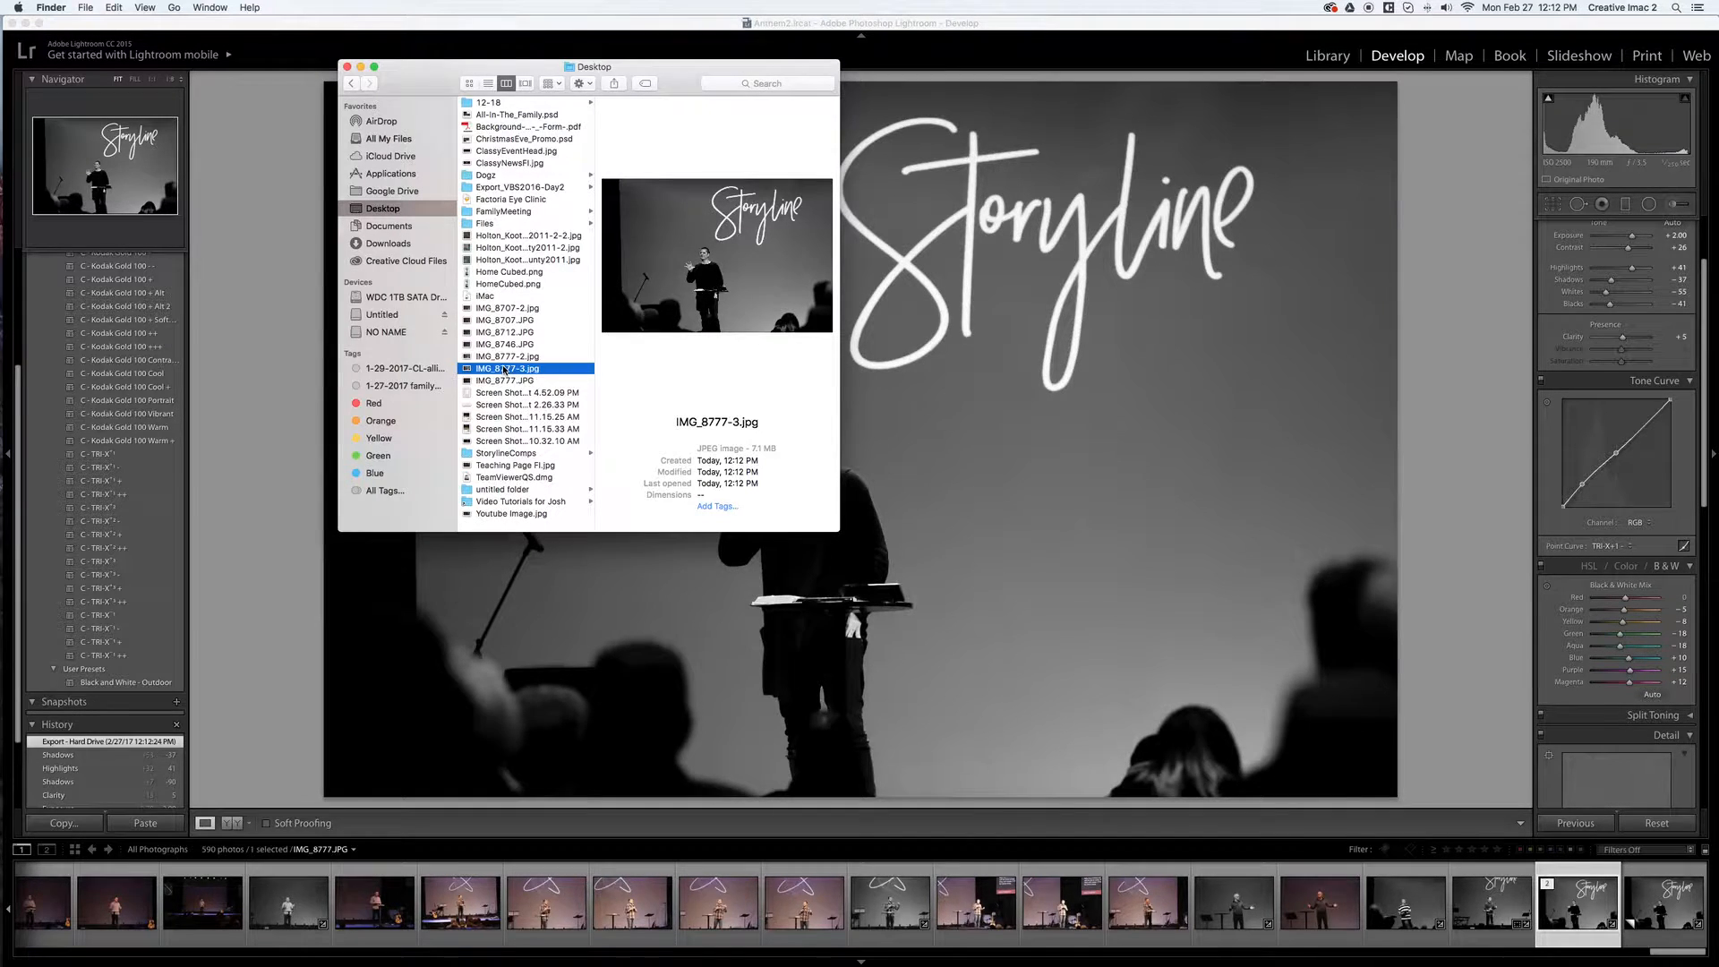
key("space")
key("space")
key("space")
key("space")
right_click(479, 371)
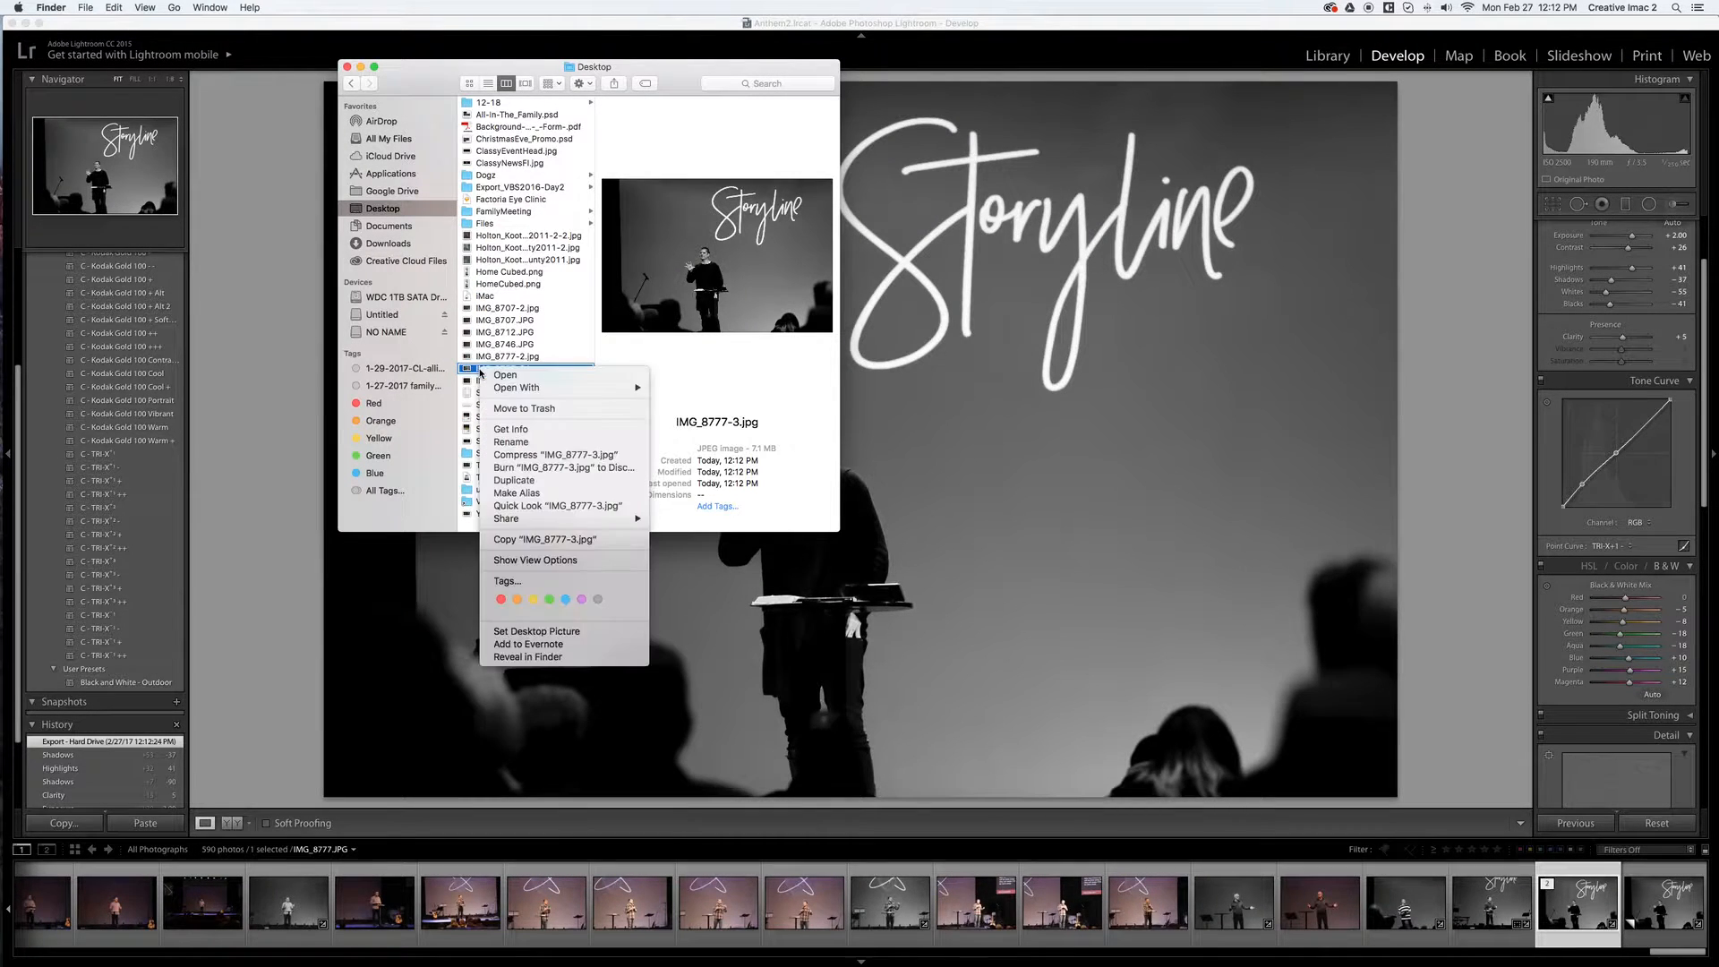
left_click(541, 431)
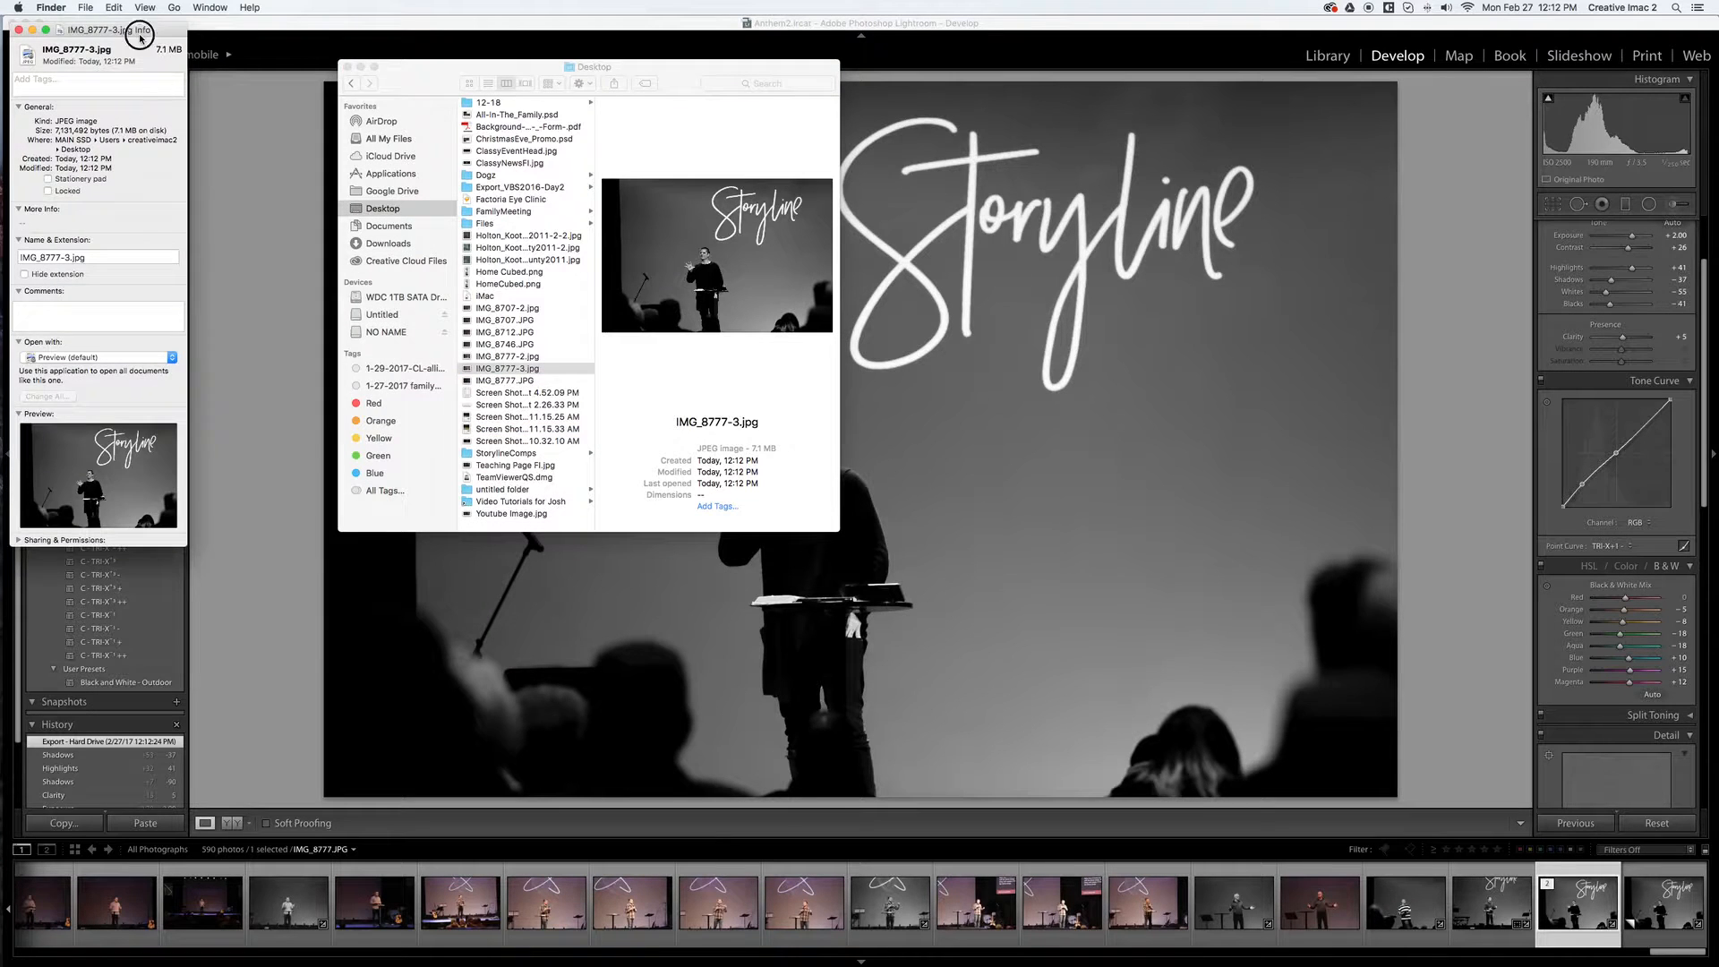
Close the file information window for IMG_8777-3.jpg and switch to Photoshop
left_click_drag(138, 30, 452, 11)
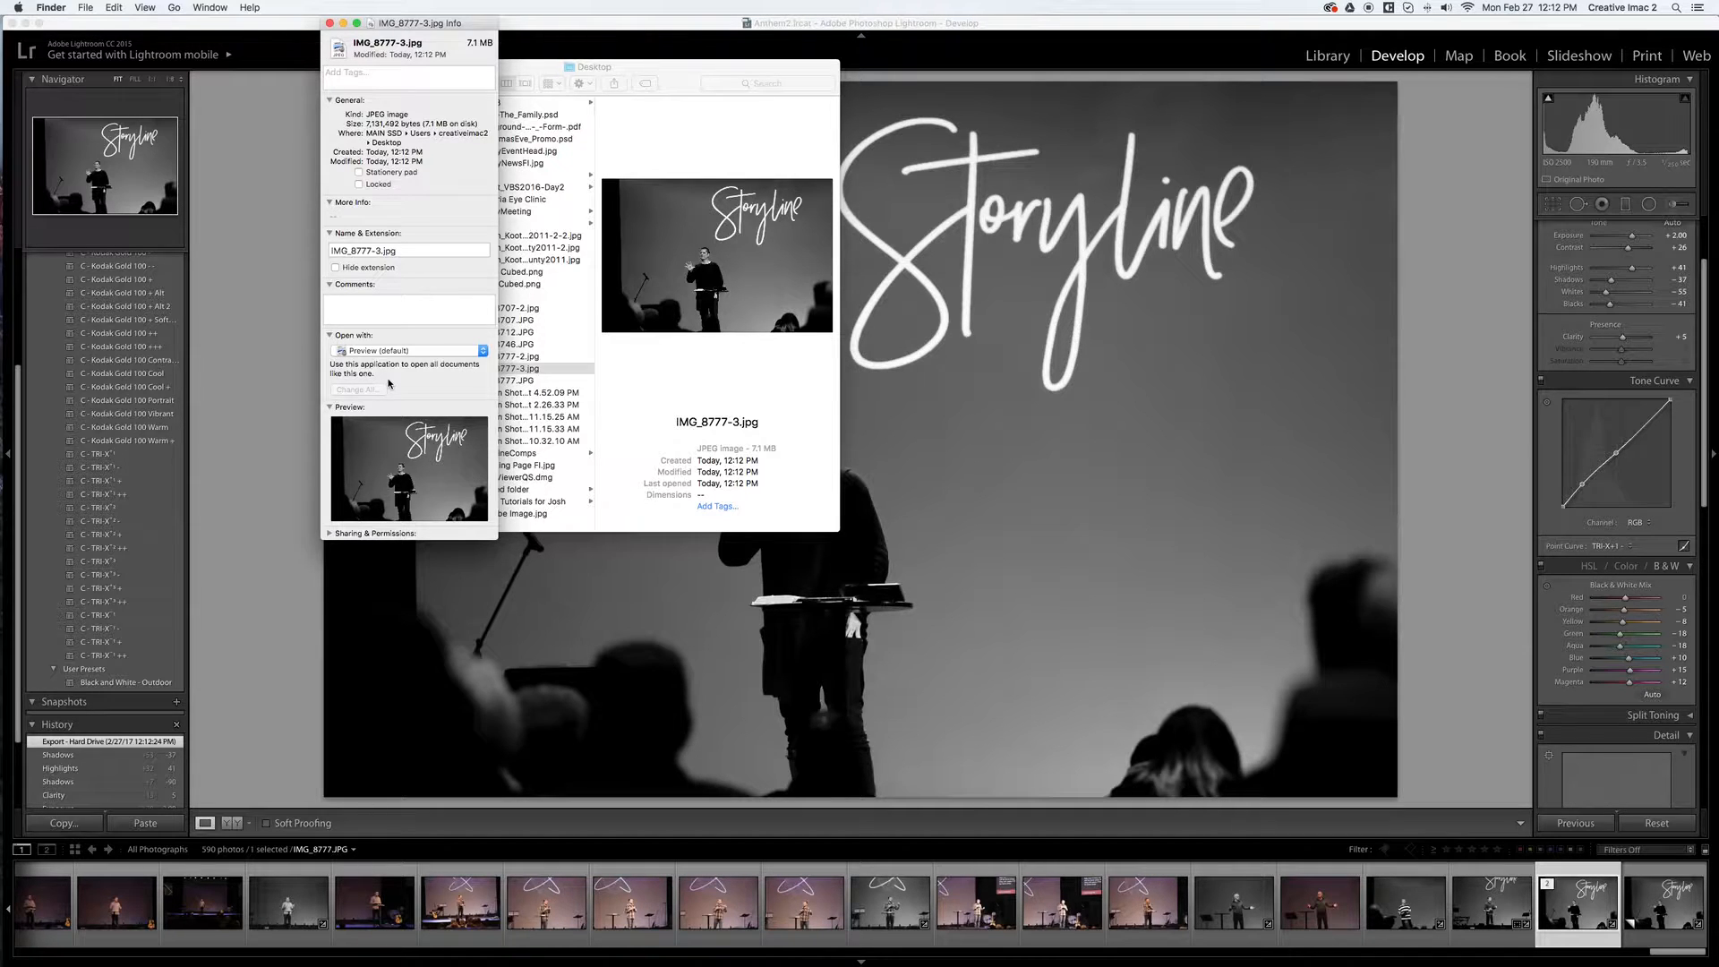
key("super+w")
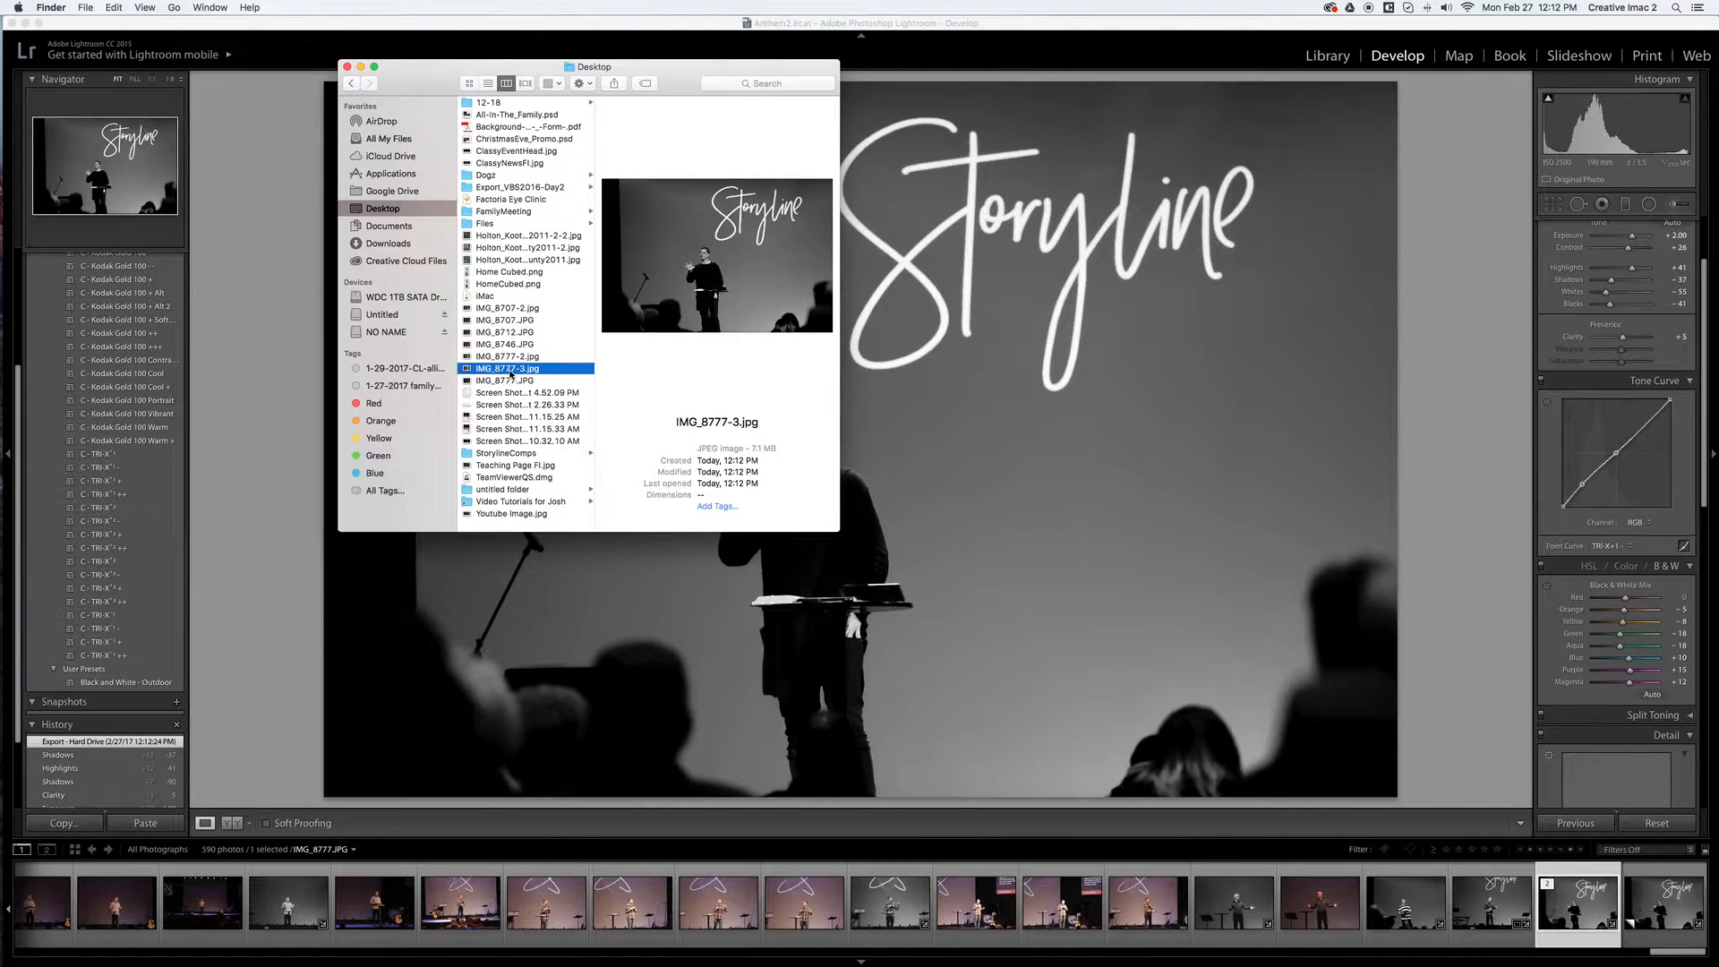
left_click_drag(511, 374, 494, 514)
key("super+Tab")
key("super+Tab")
key("super+Tab")
key("super+Tab")
key("super+Tab")
key("super+Tab")
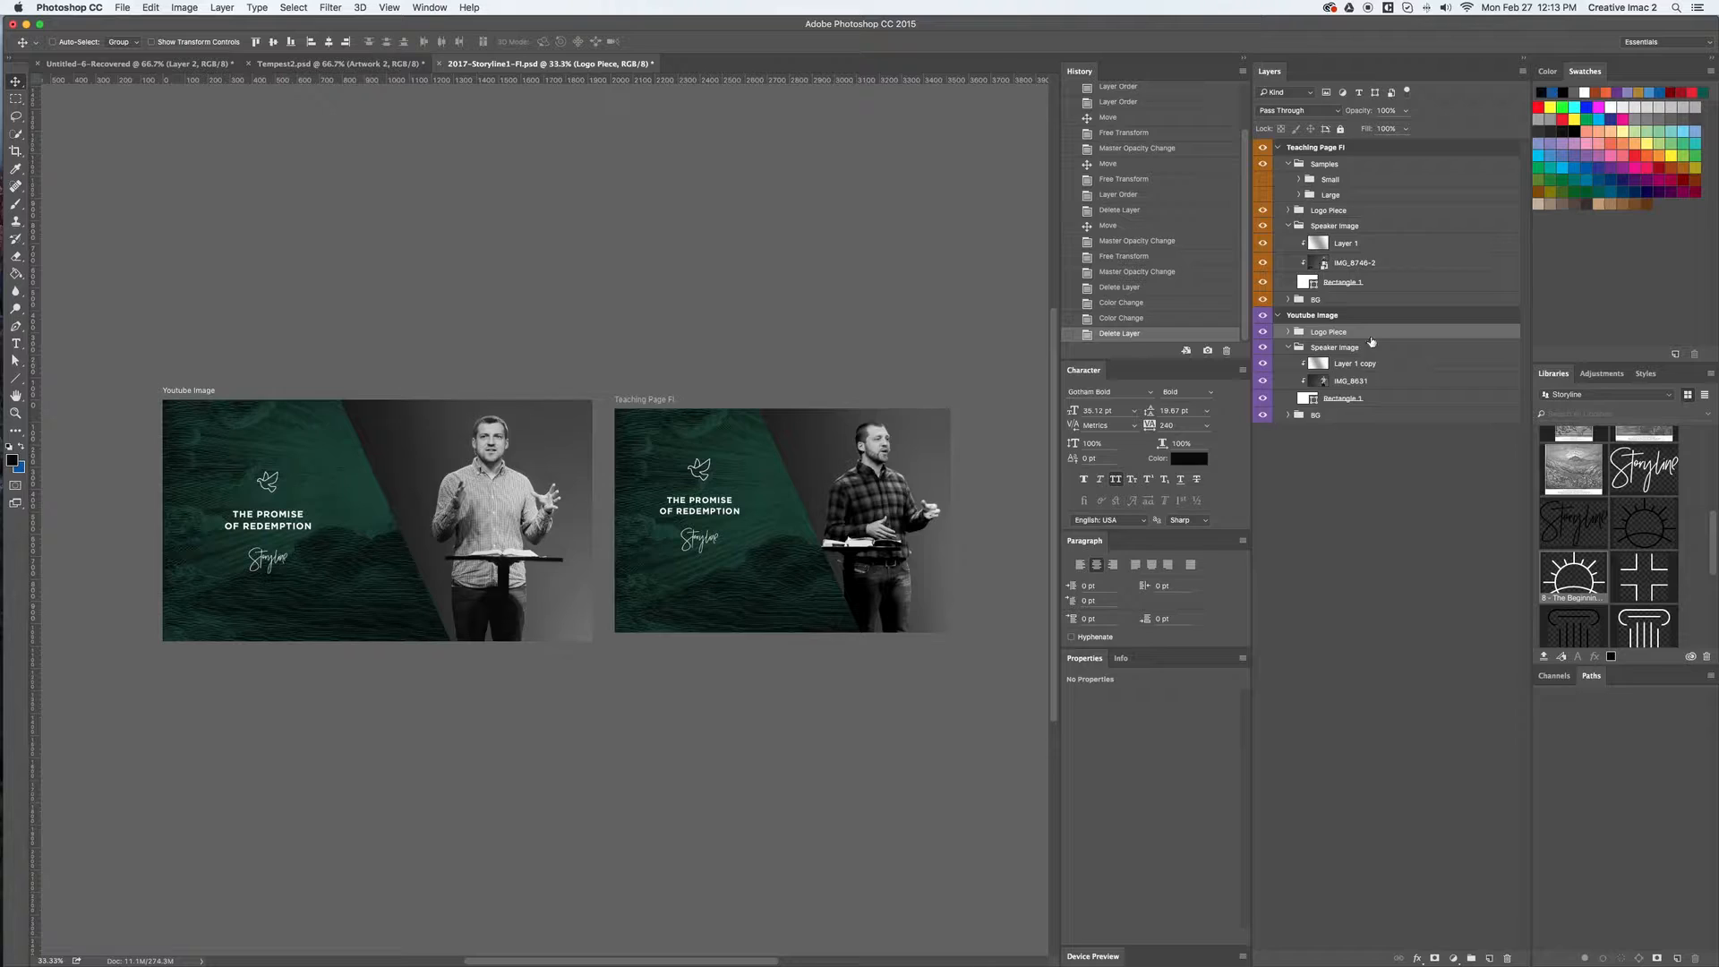
Place IMG_8777-3.jpg from the Desktop folder above Layer 1 copy in the Youtube Image artboard's Speaker Image group
left_click(1348, 366)
key("super+Tab")
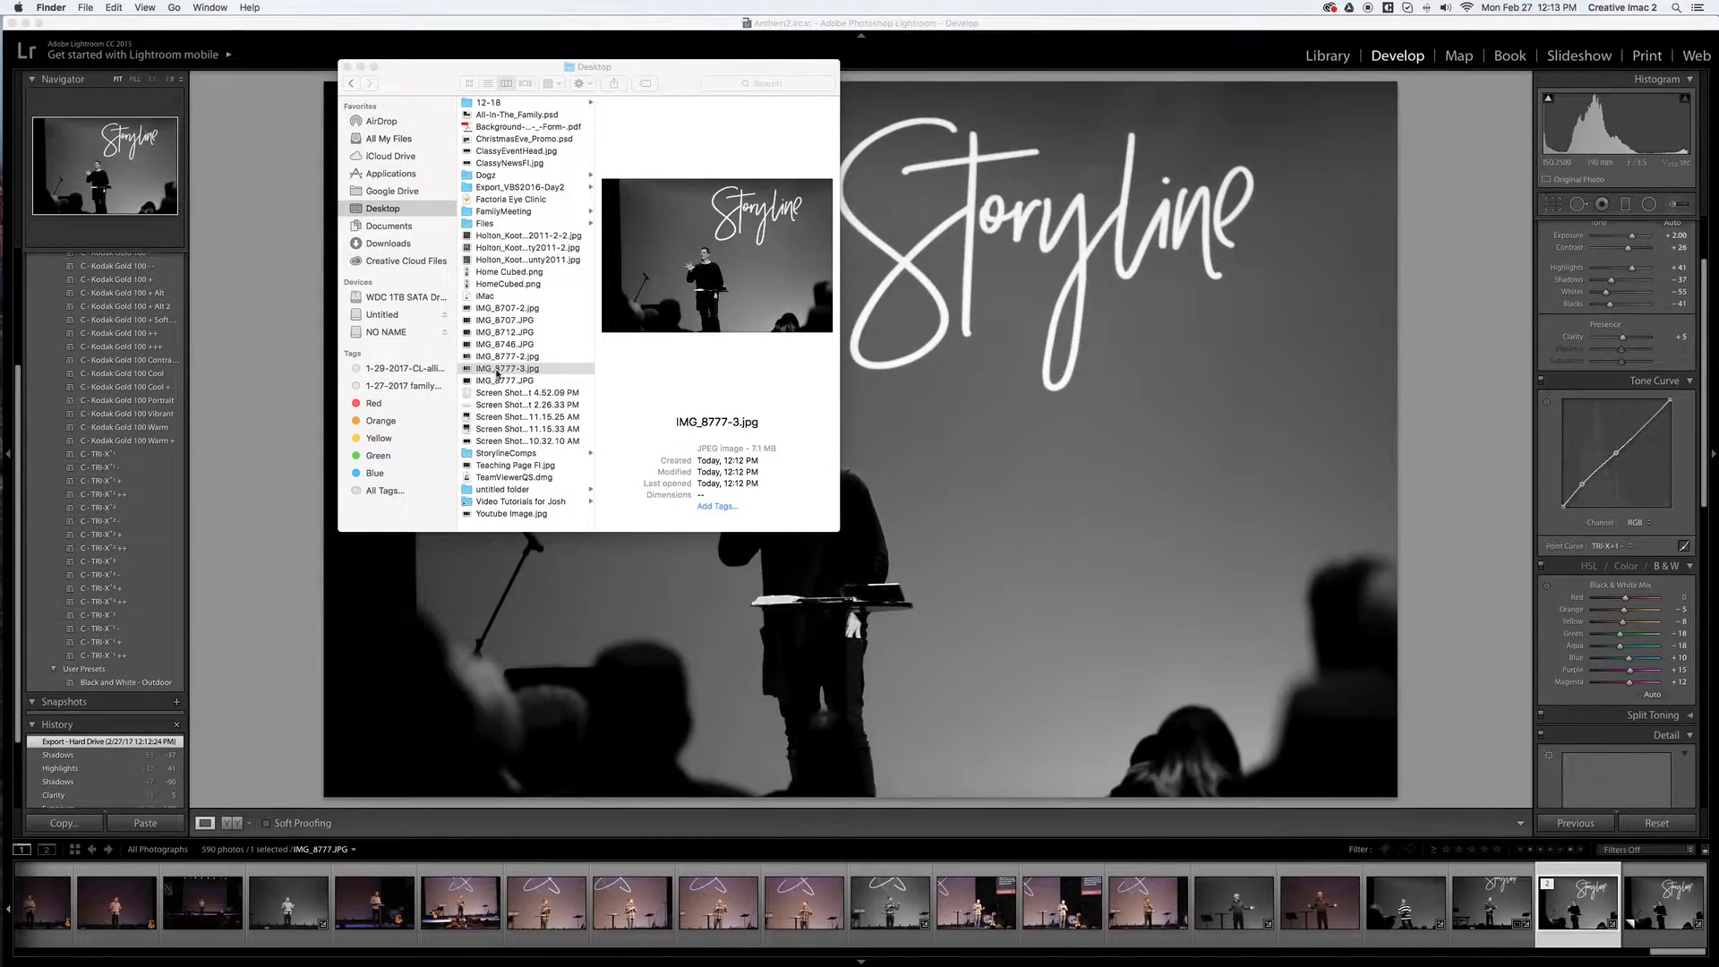
left_click_drag(498, 367, 544, 505)
key("super+Tab")
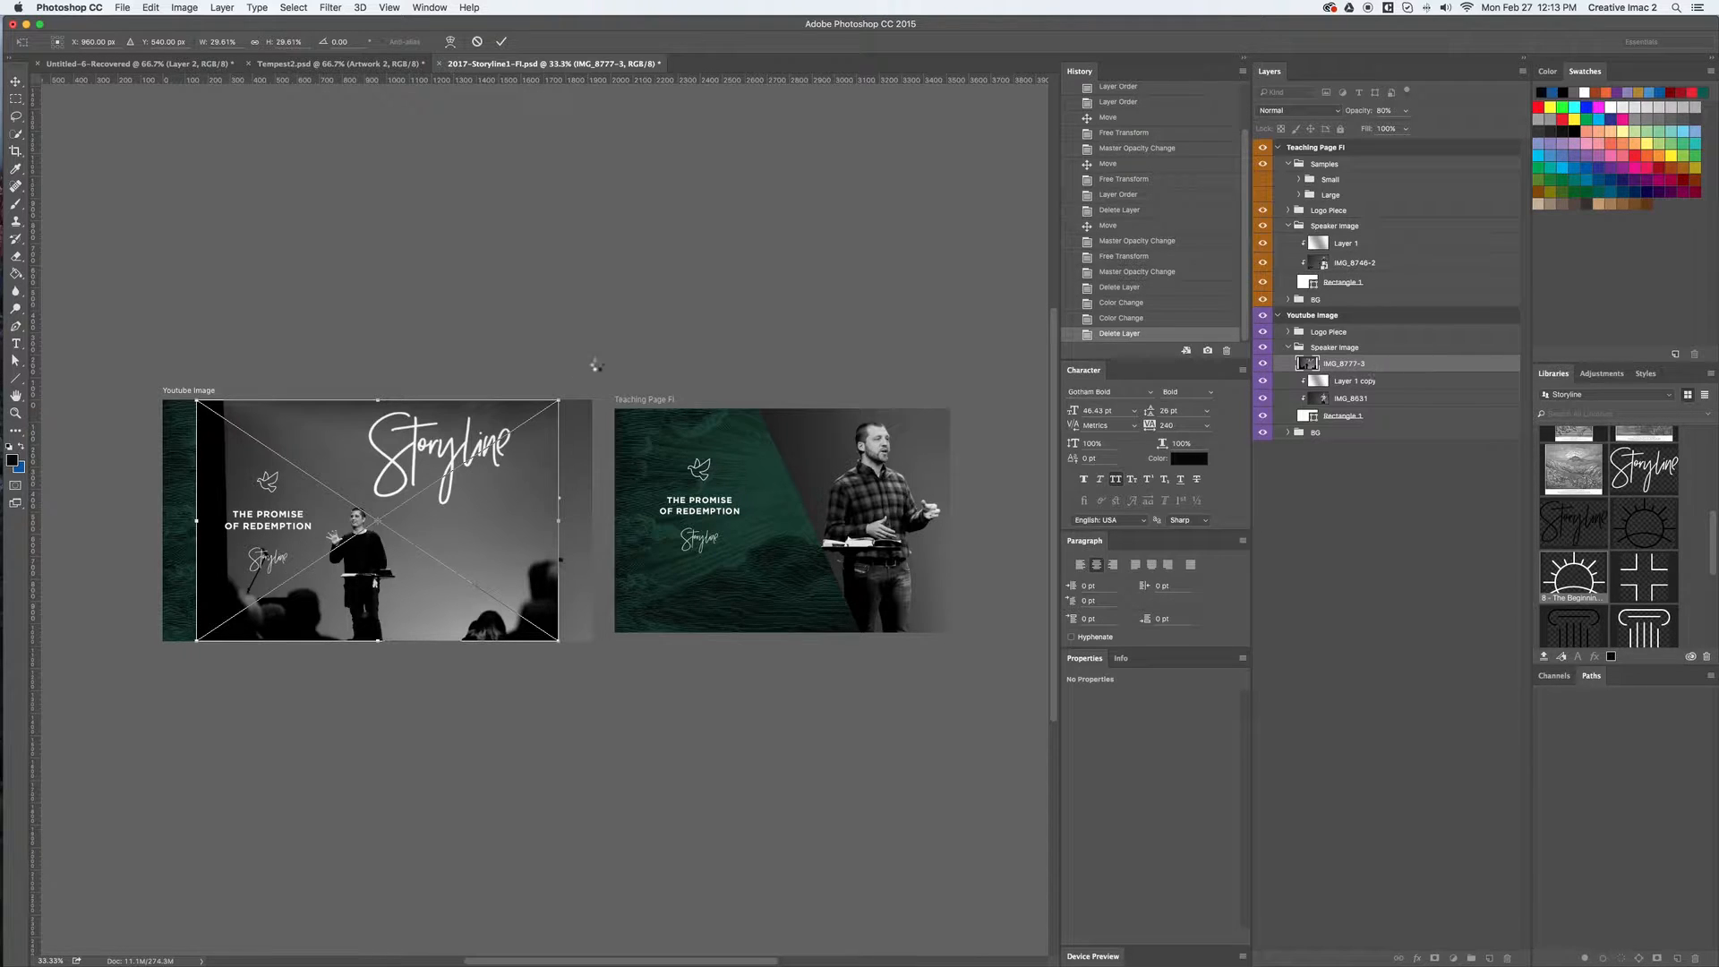
key("Return")
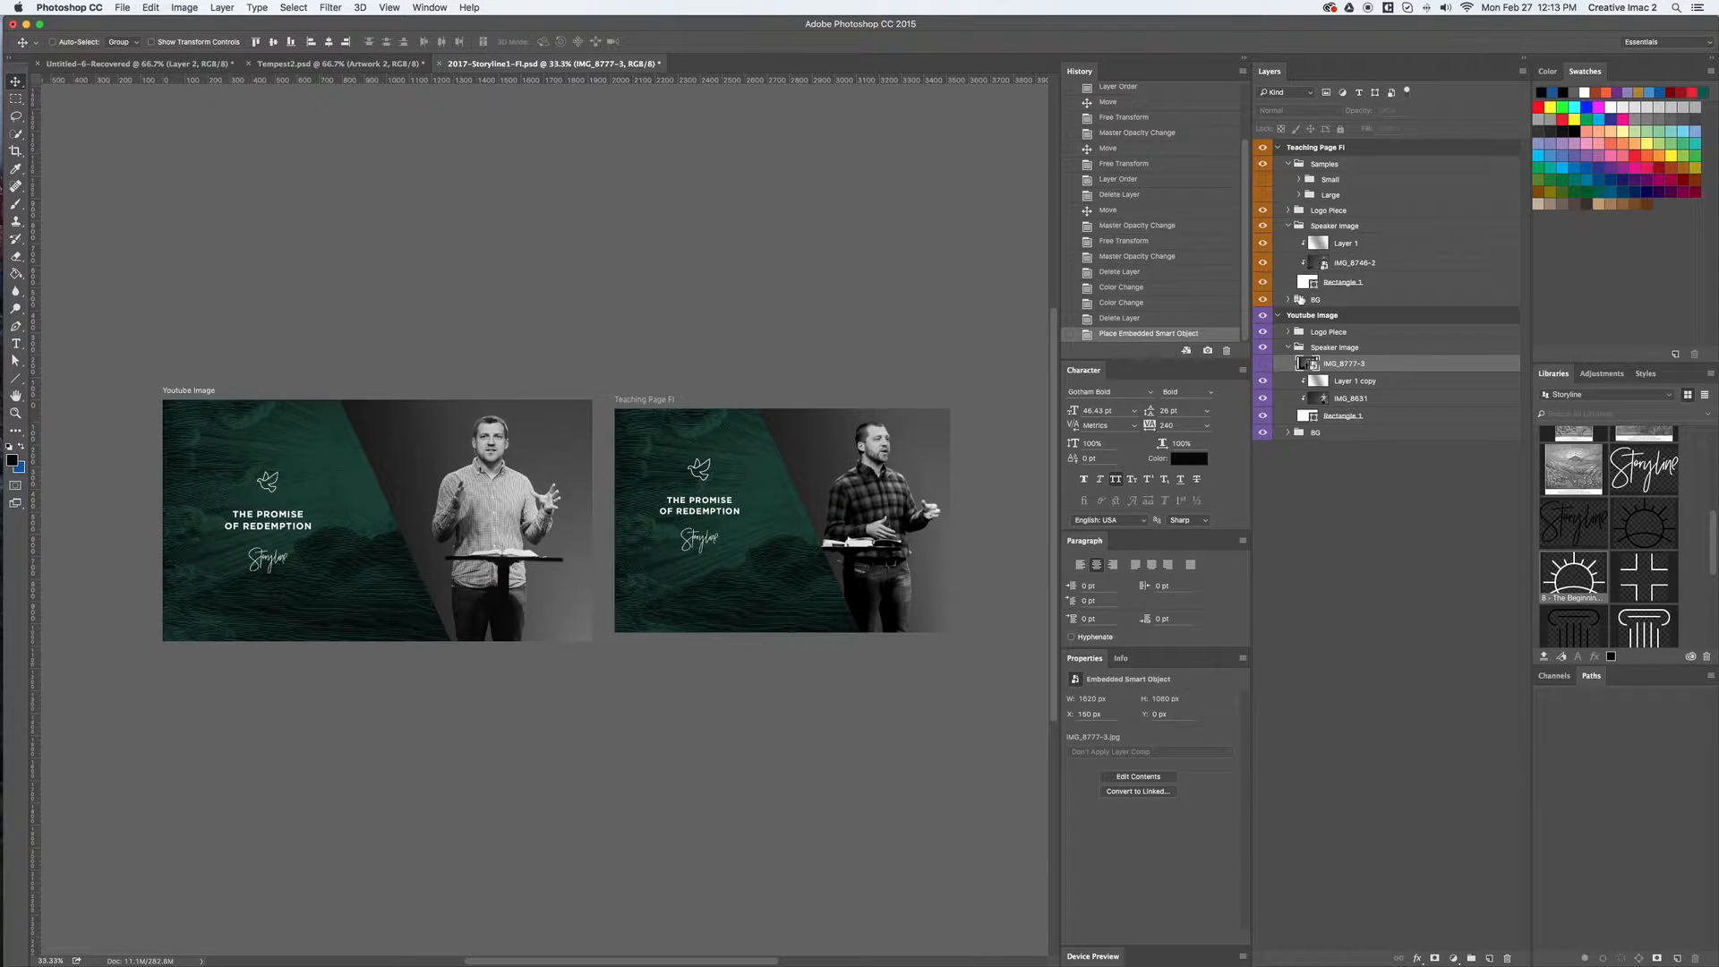
Select the Youtube Image and Teaching Page FI artboards in turn to review their sizes
left_click(1300, 321)
left_click(1292, 149)
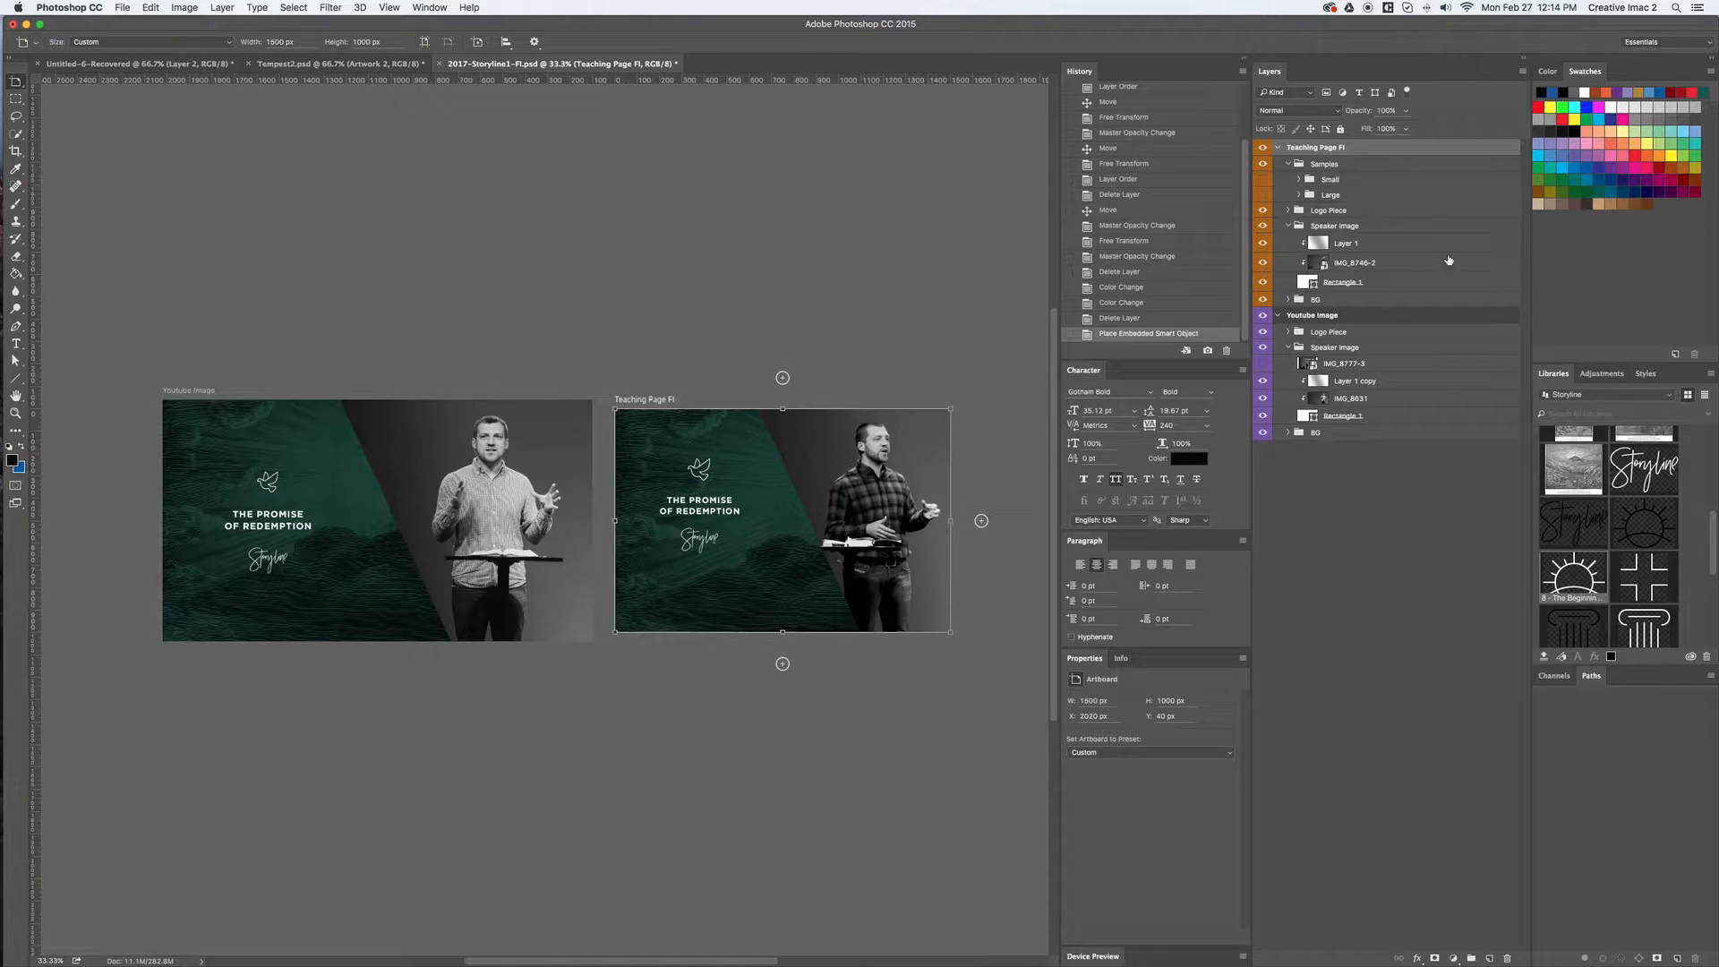
Switch to Chrome, open the Anthem Church site's Teachings page and examine the thumbnails of the recent teachings
mouse_move(1, 231)
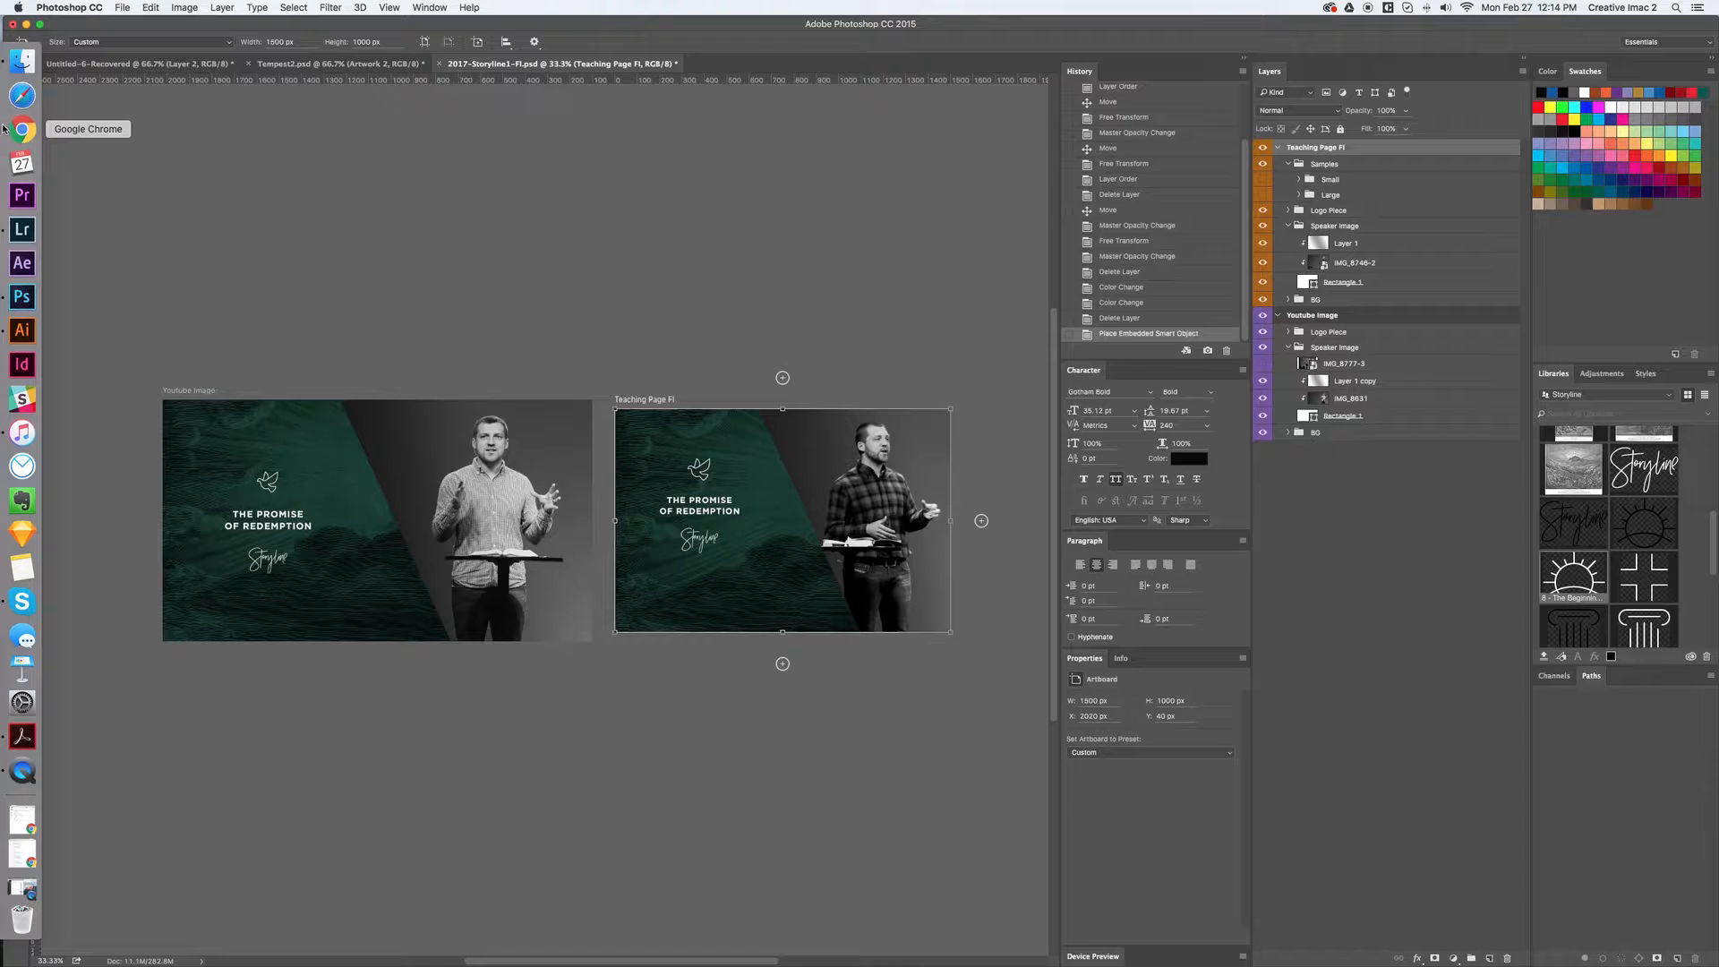
left_click(4, 129)
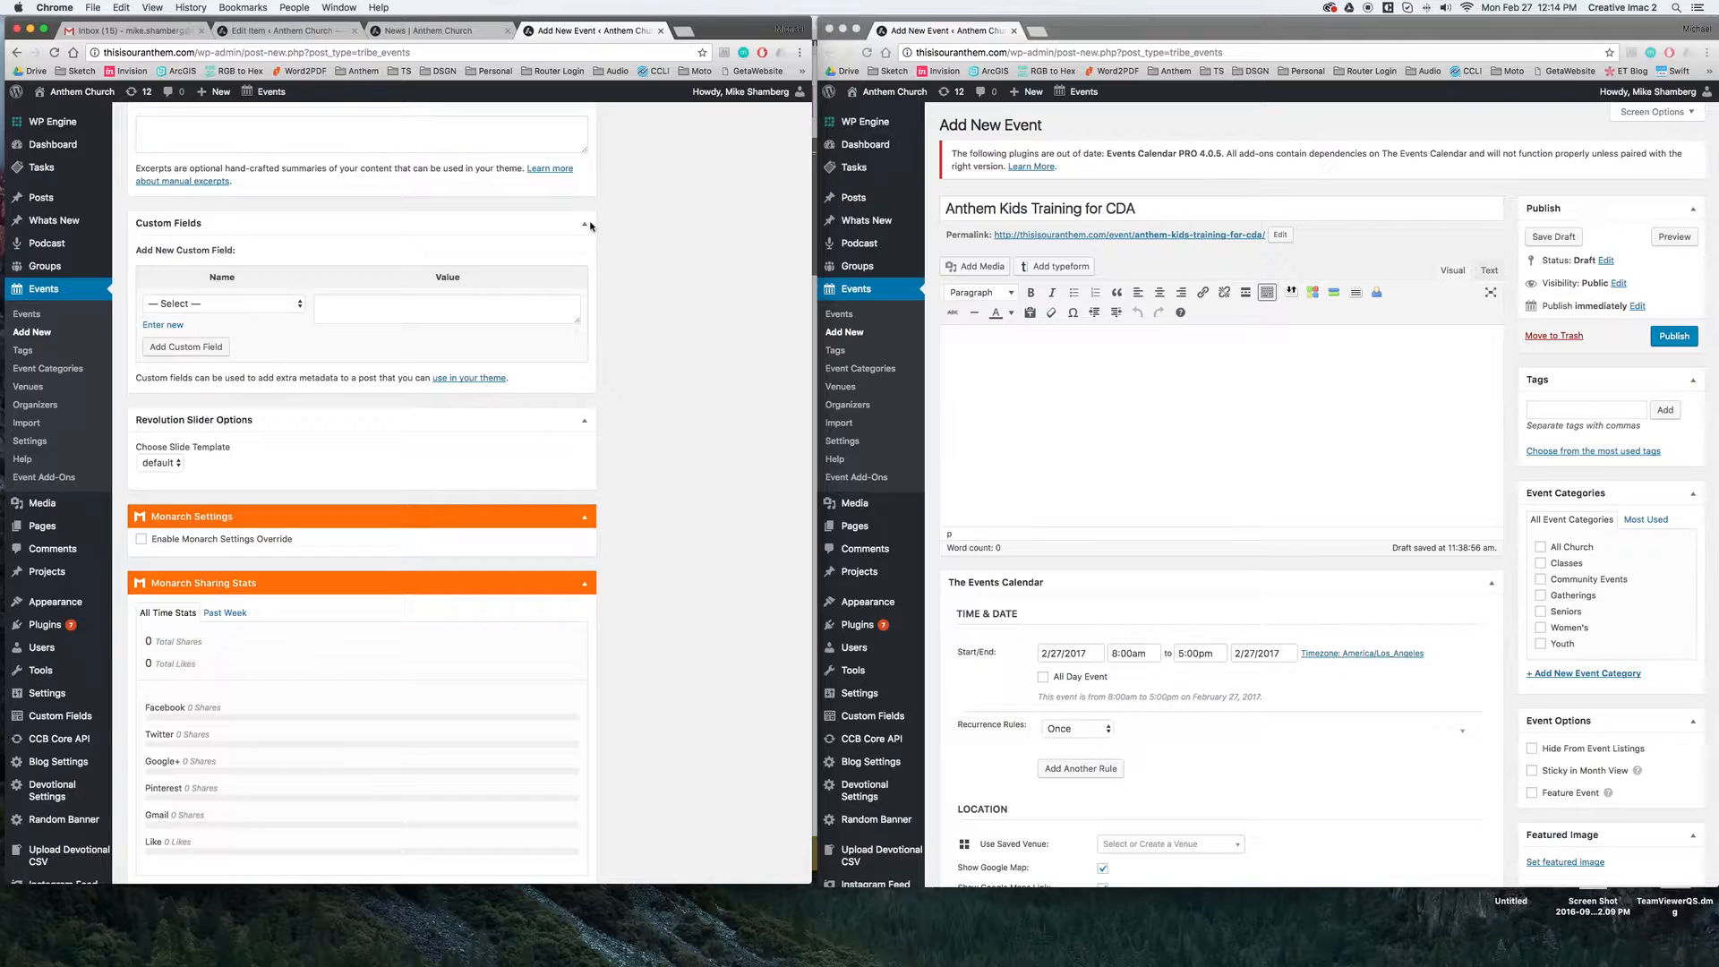
left_click(421, 31)
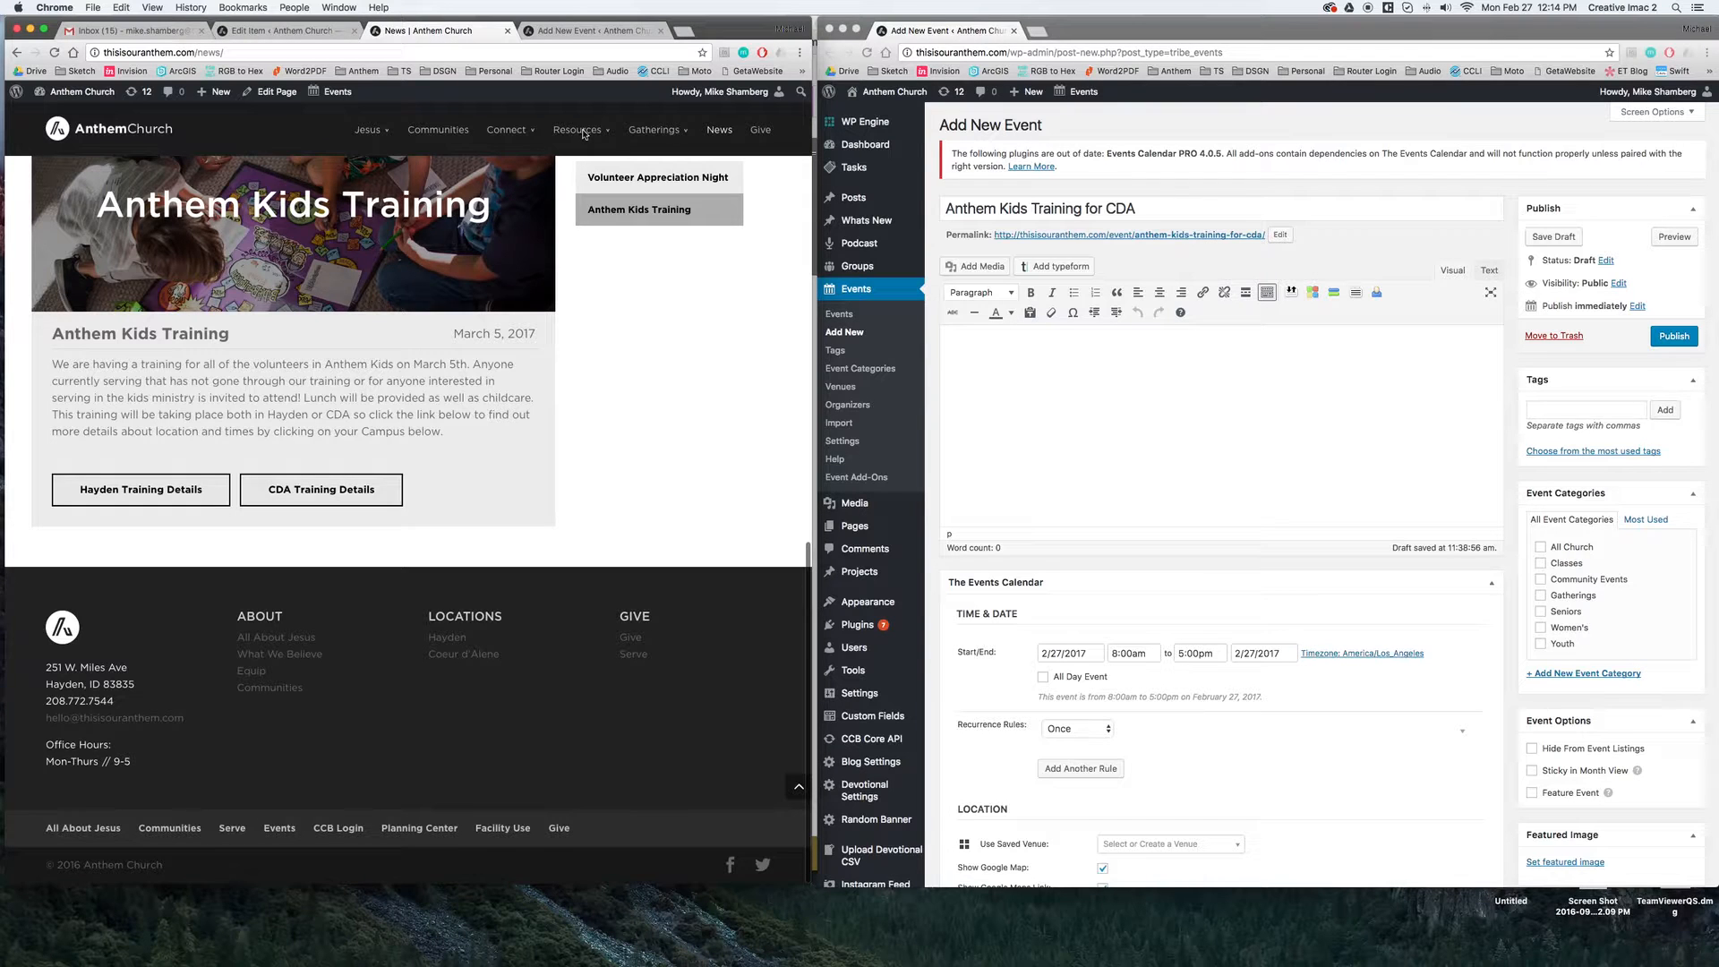
left_click(575, 129)
mouse_move(566, 126)
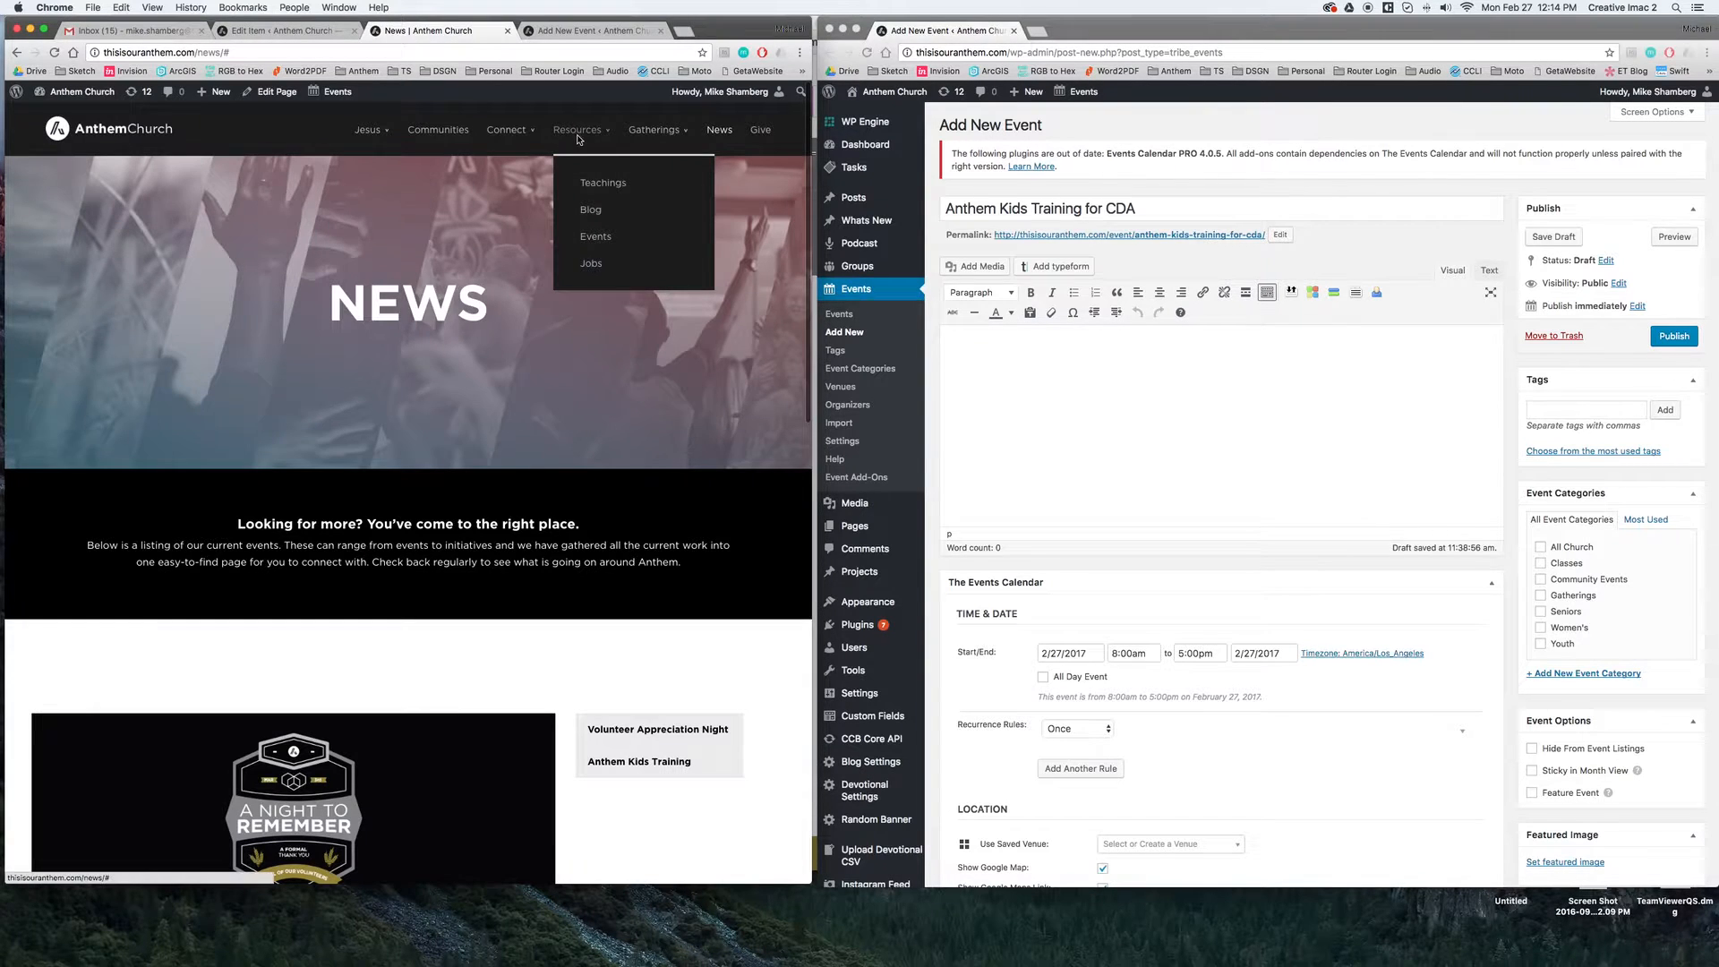
left_click(589, 184)
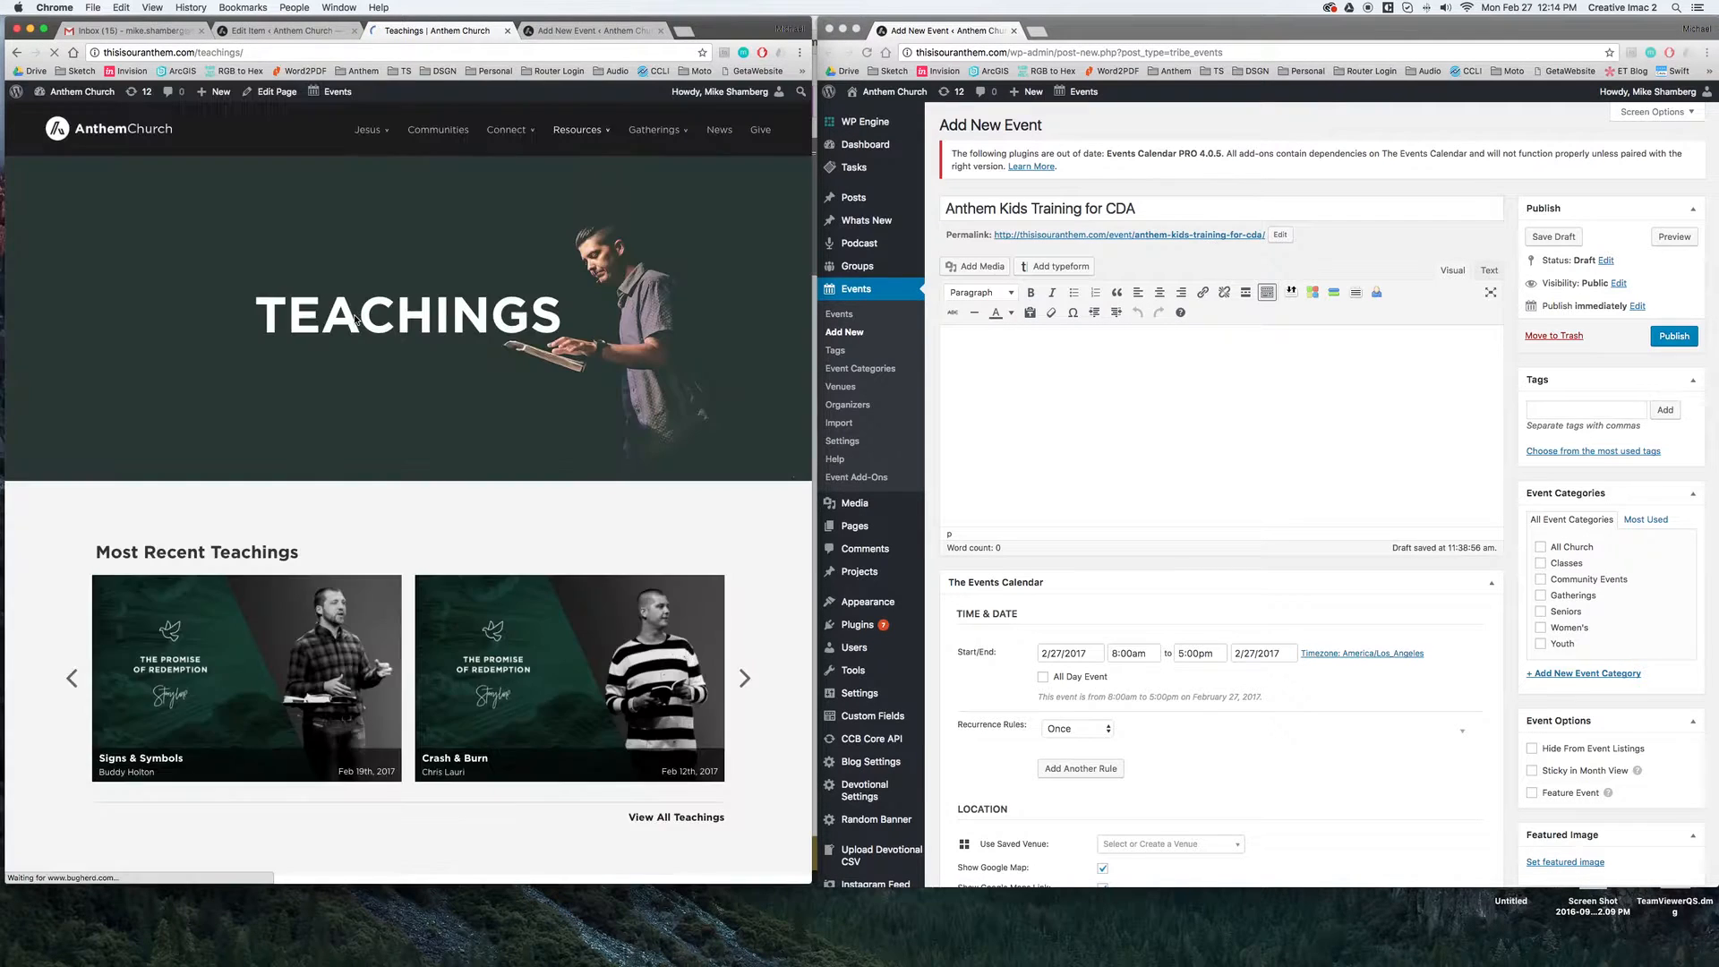
scroll(213, 575, "down", 3)
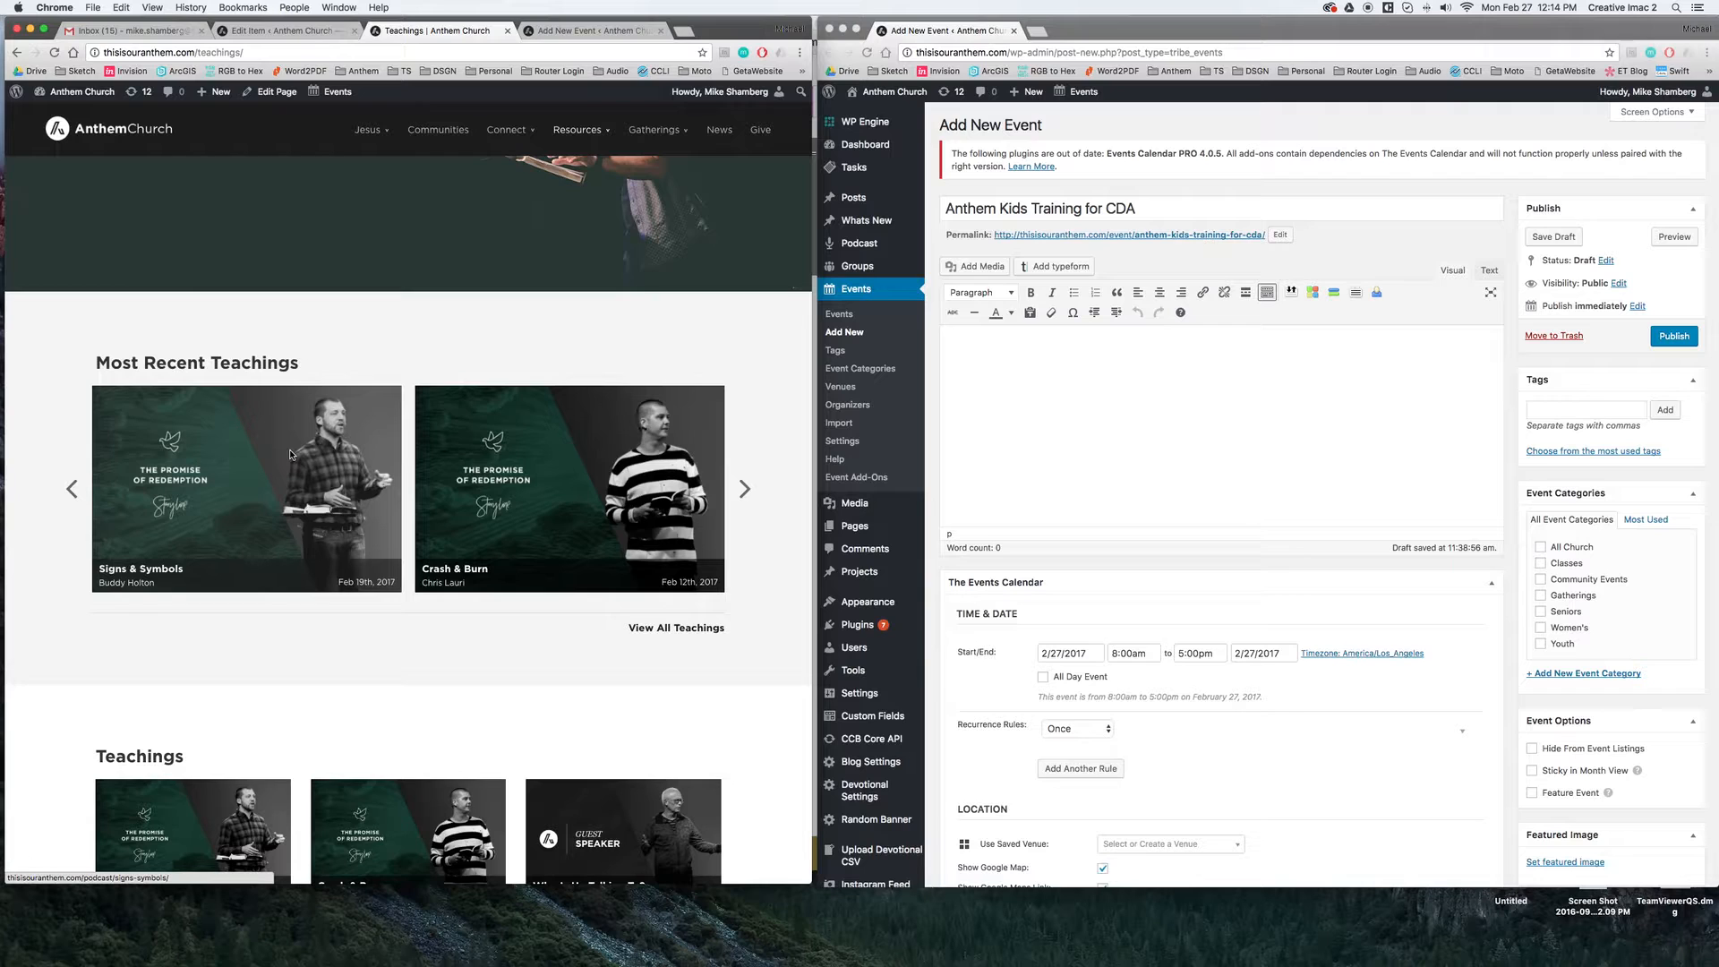
scroll(262, 594, "down", 5)
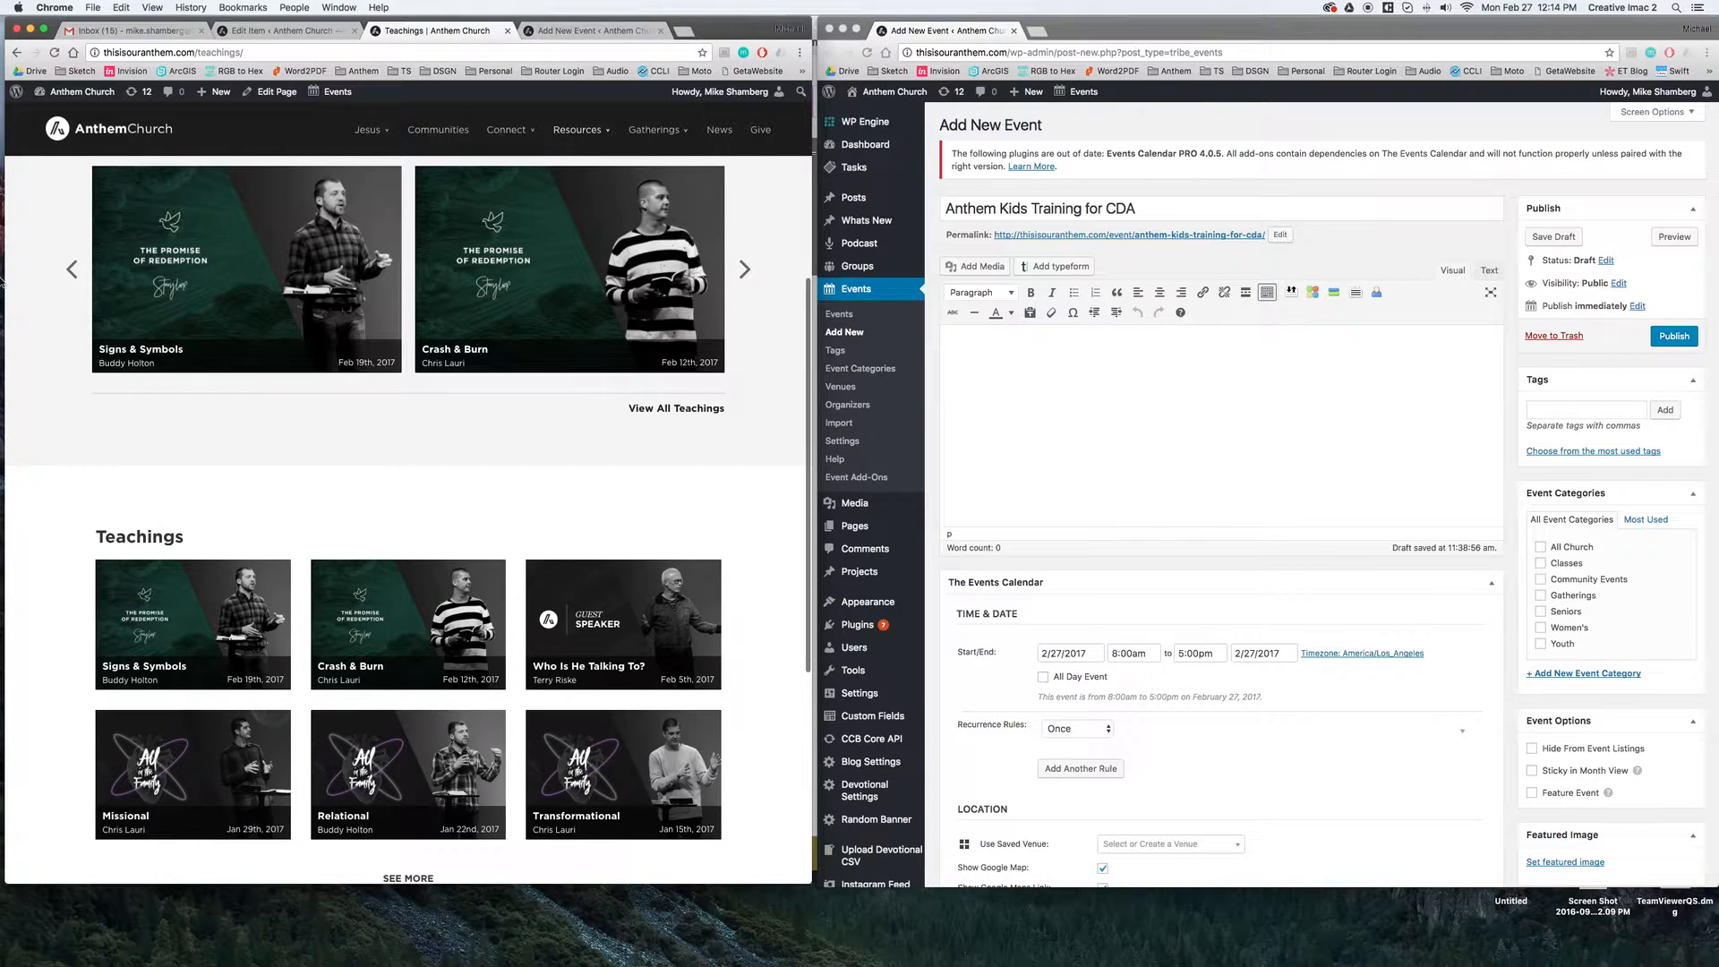
Check the Photoshop artboards against the Teachings page in Chrome and load more teachings to examine the older thumbnails
left_click(19, 300)
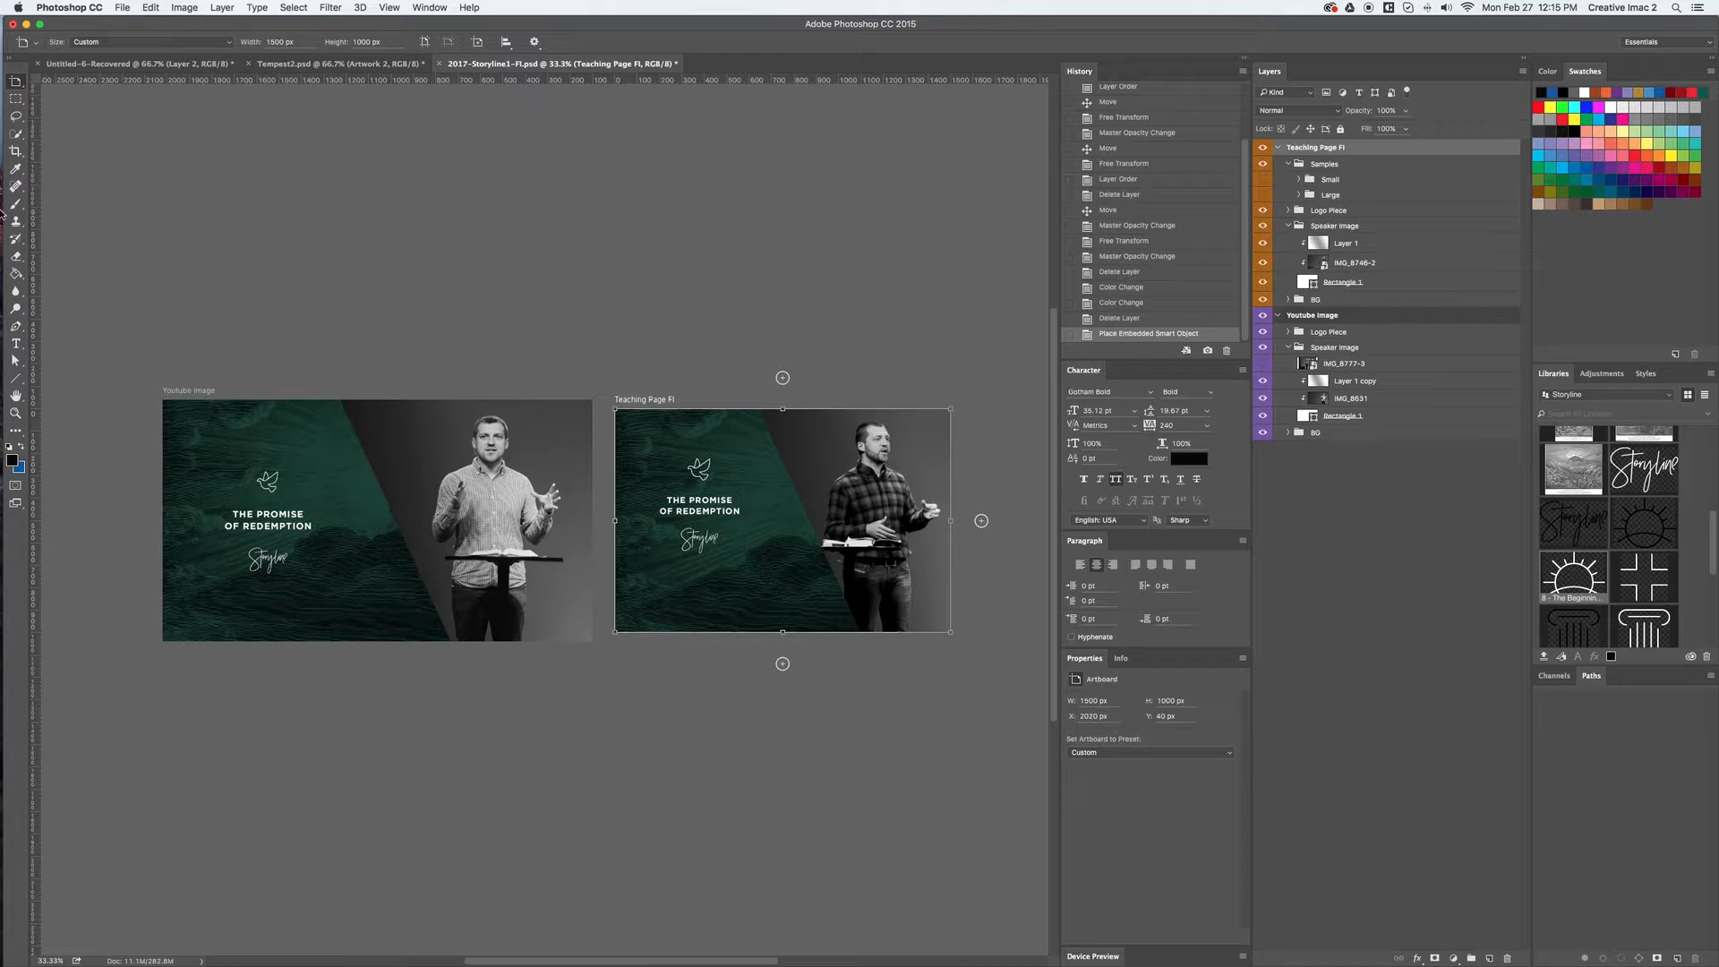
mouse_move(2, 201)
left_click(18, 122)
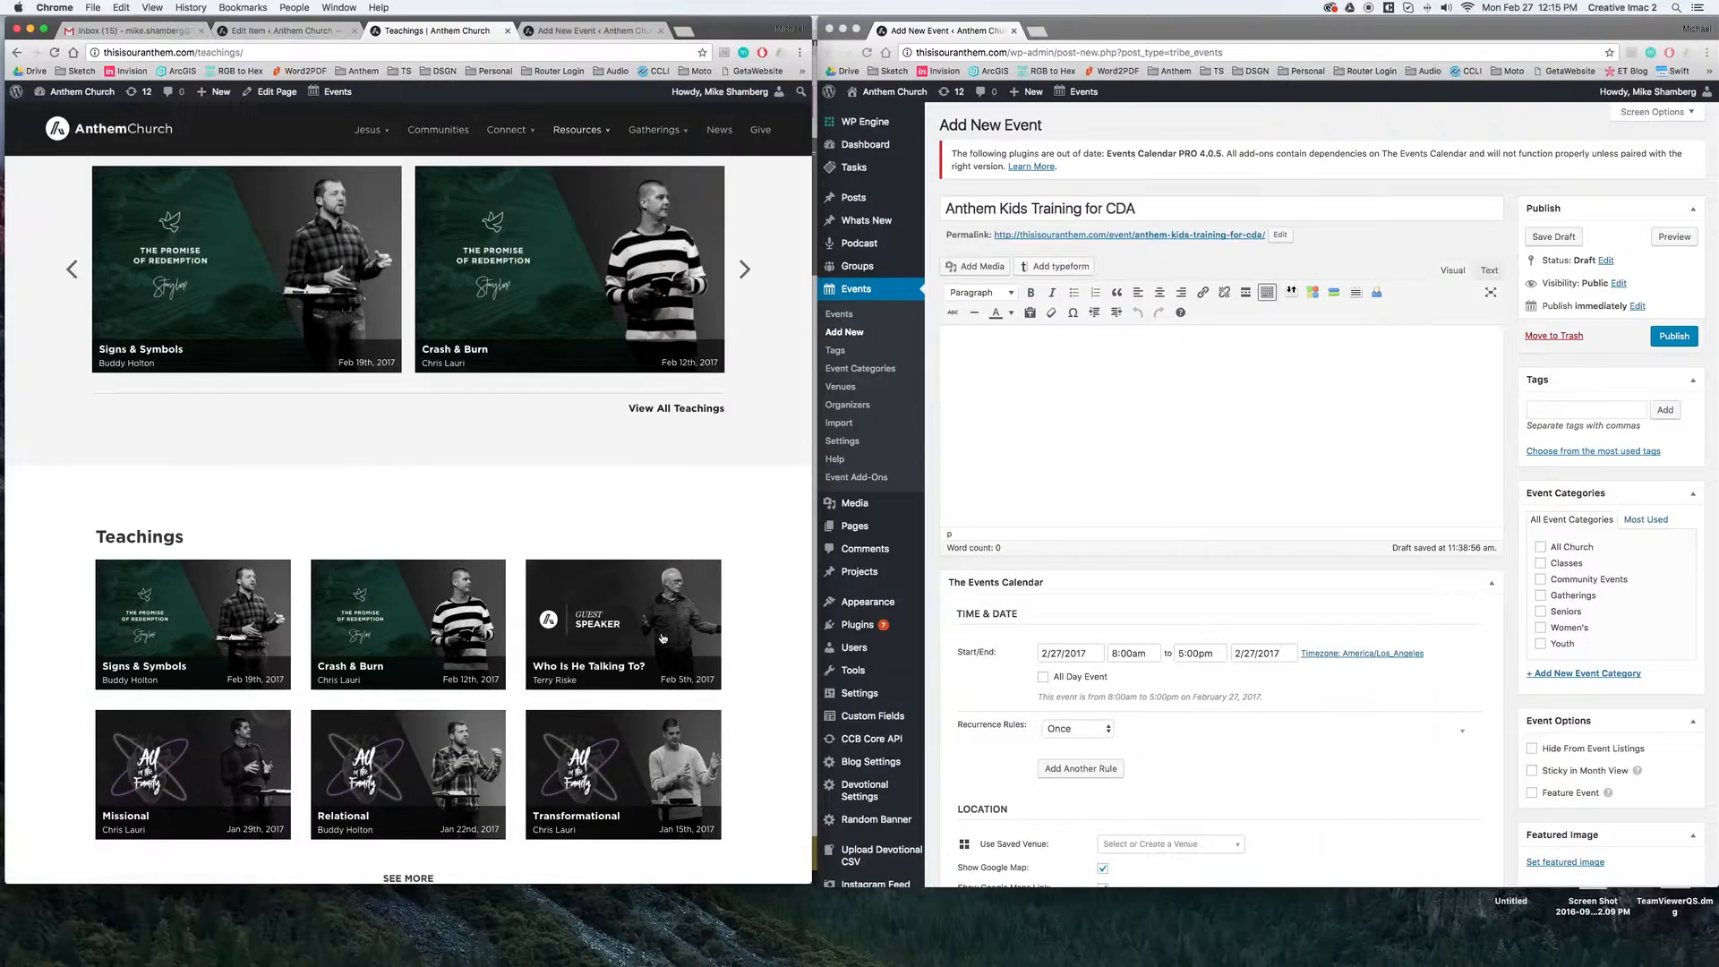
scroll(376, 680, "down", 3)
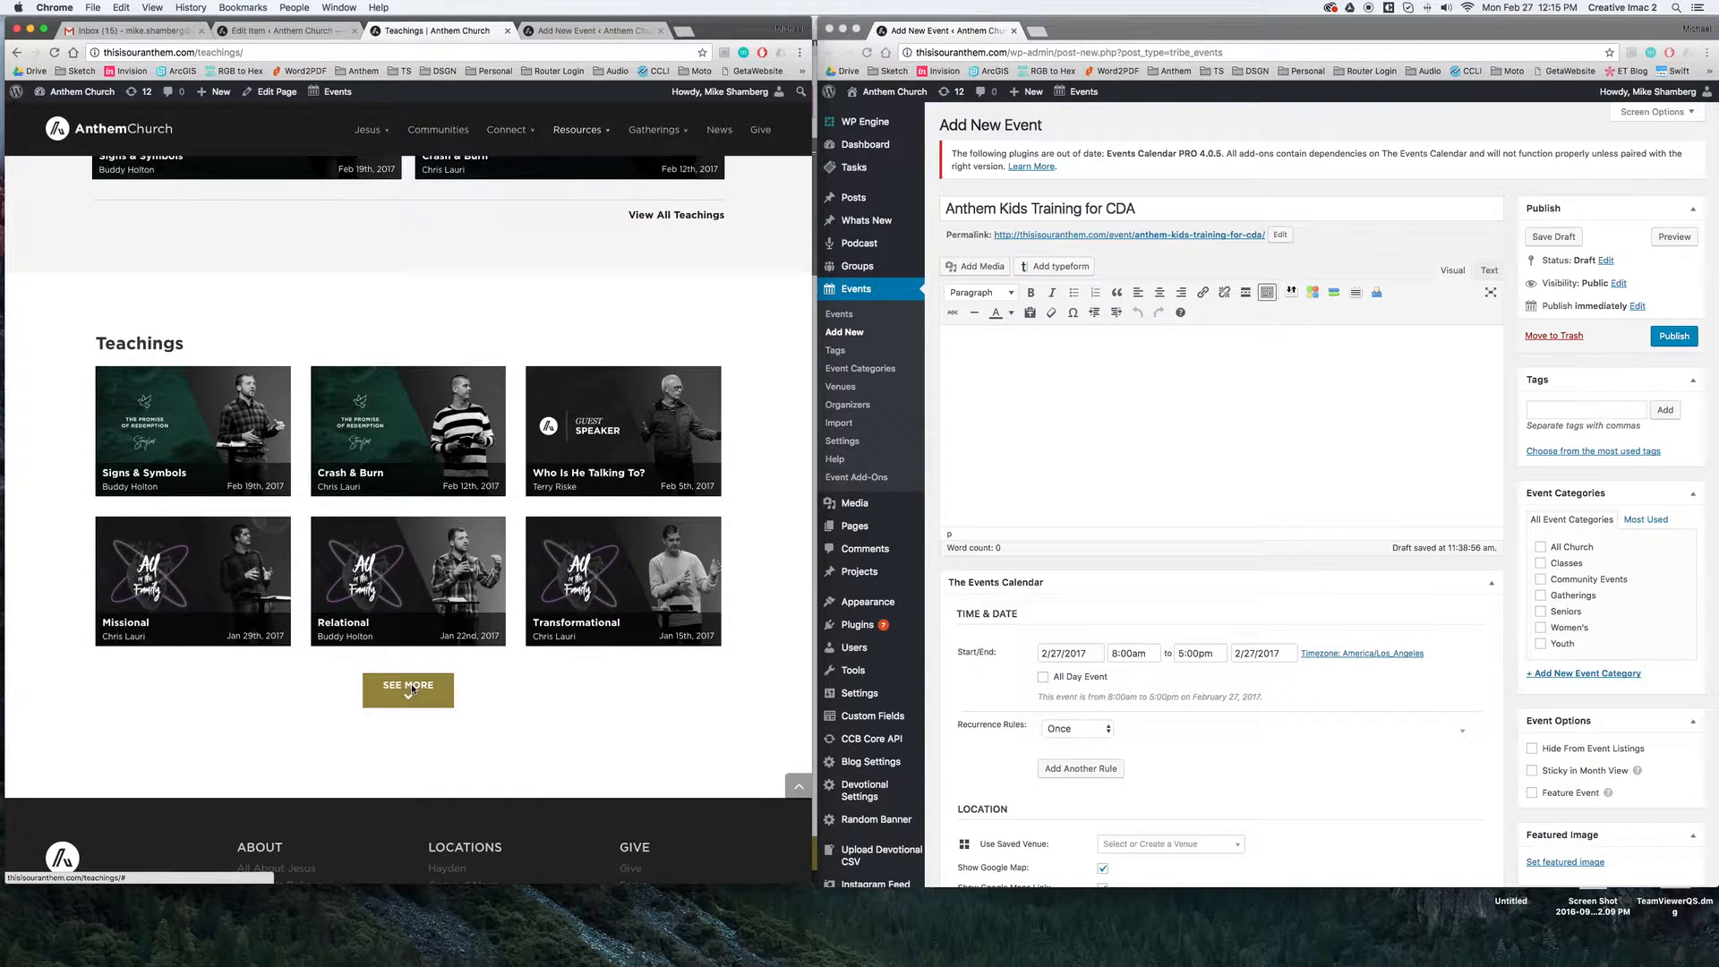
left_click(411, 688)
scroll(376, 663, "down", 4)
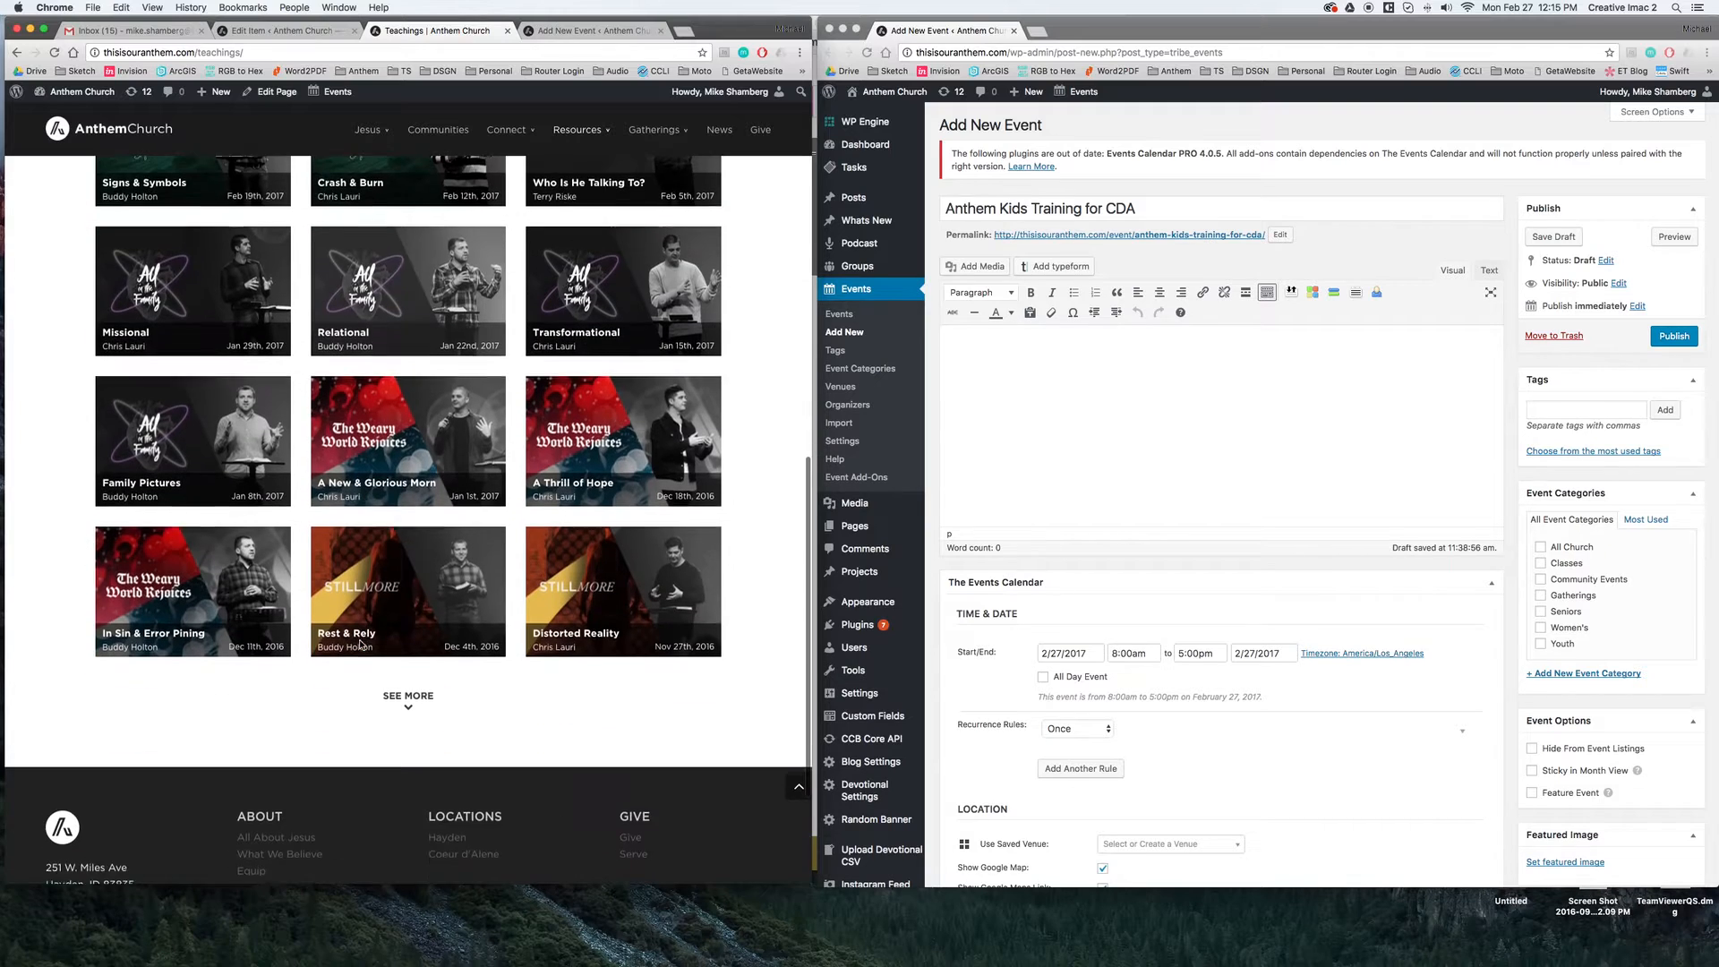
Switch back to Photoshop, preview the Large and Small sample overlays on the Teaching Page FI artboard, and collapse the Samples group
key("super+Tab")
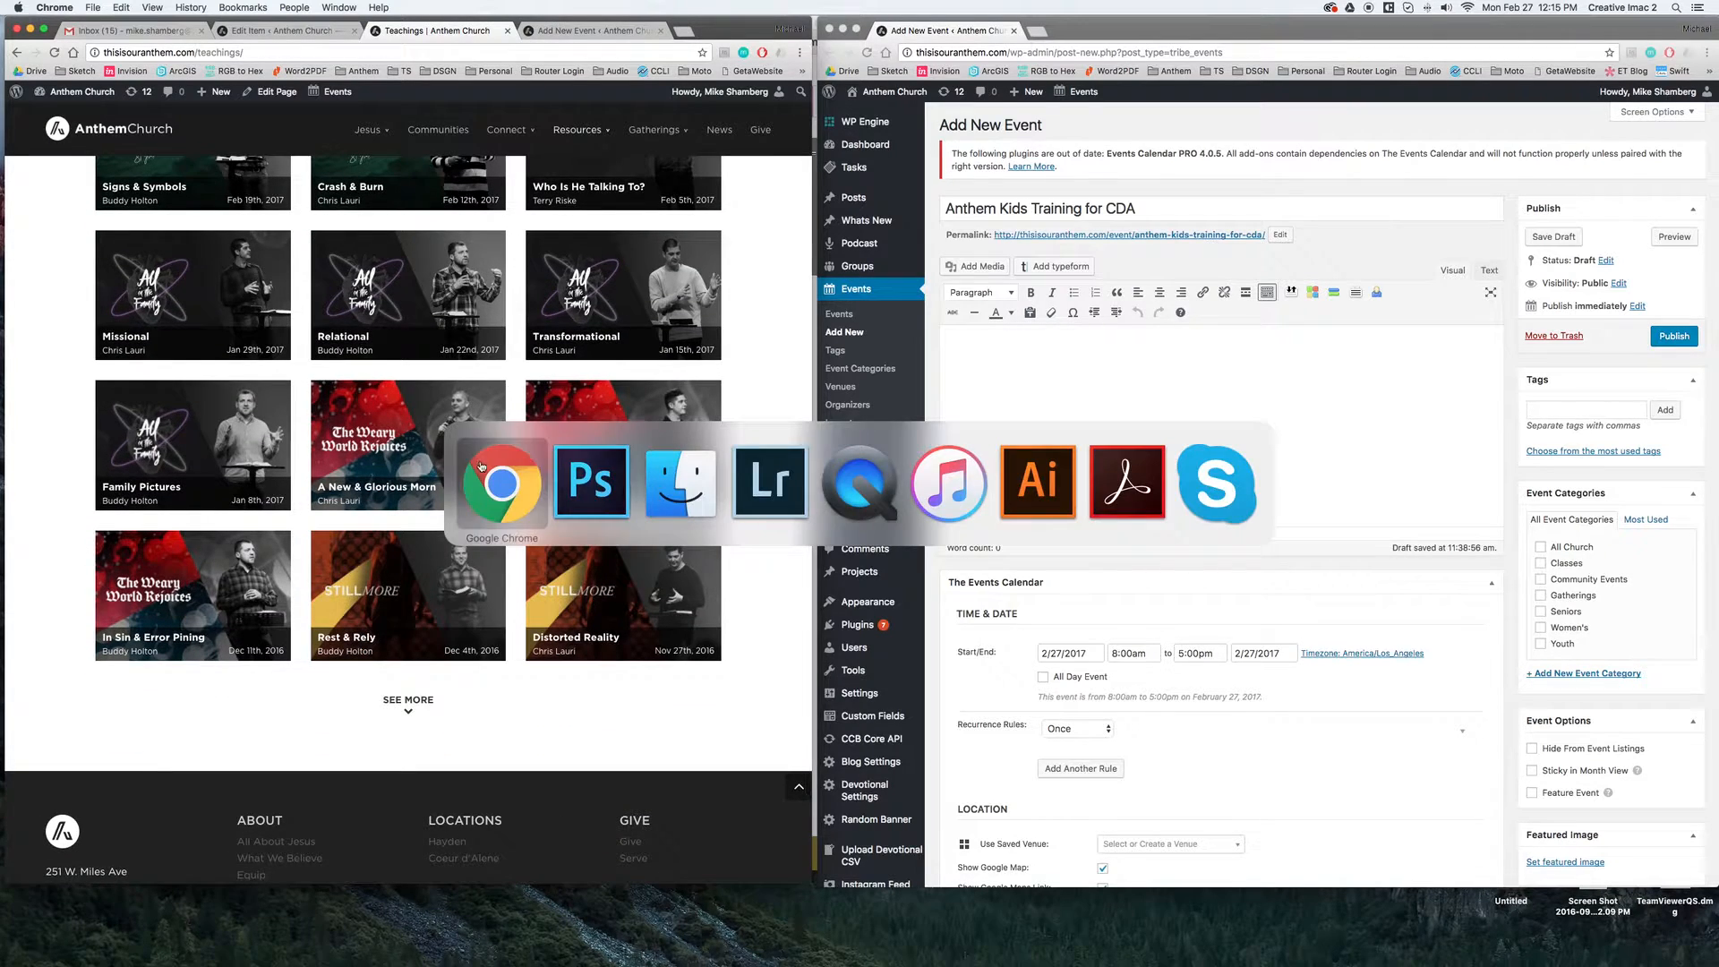
left_click(577, 481)
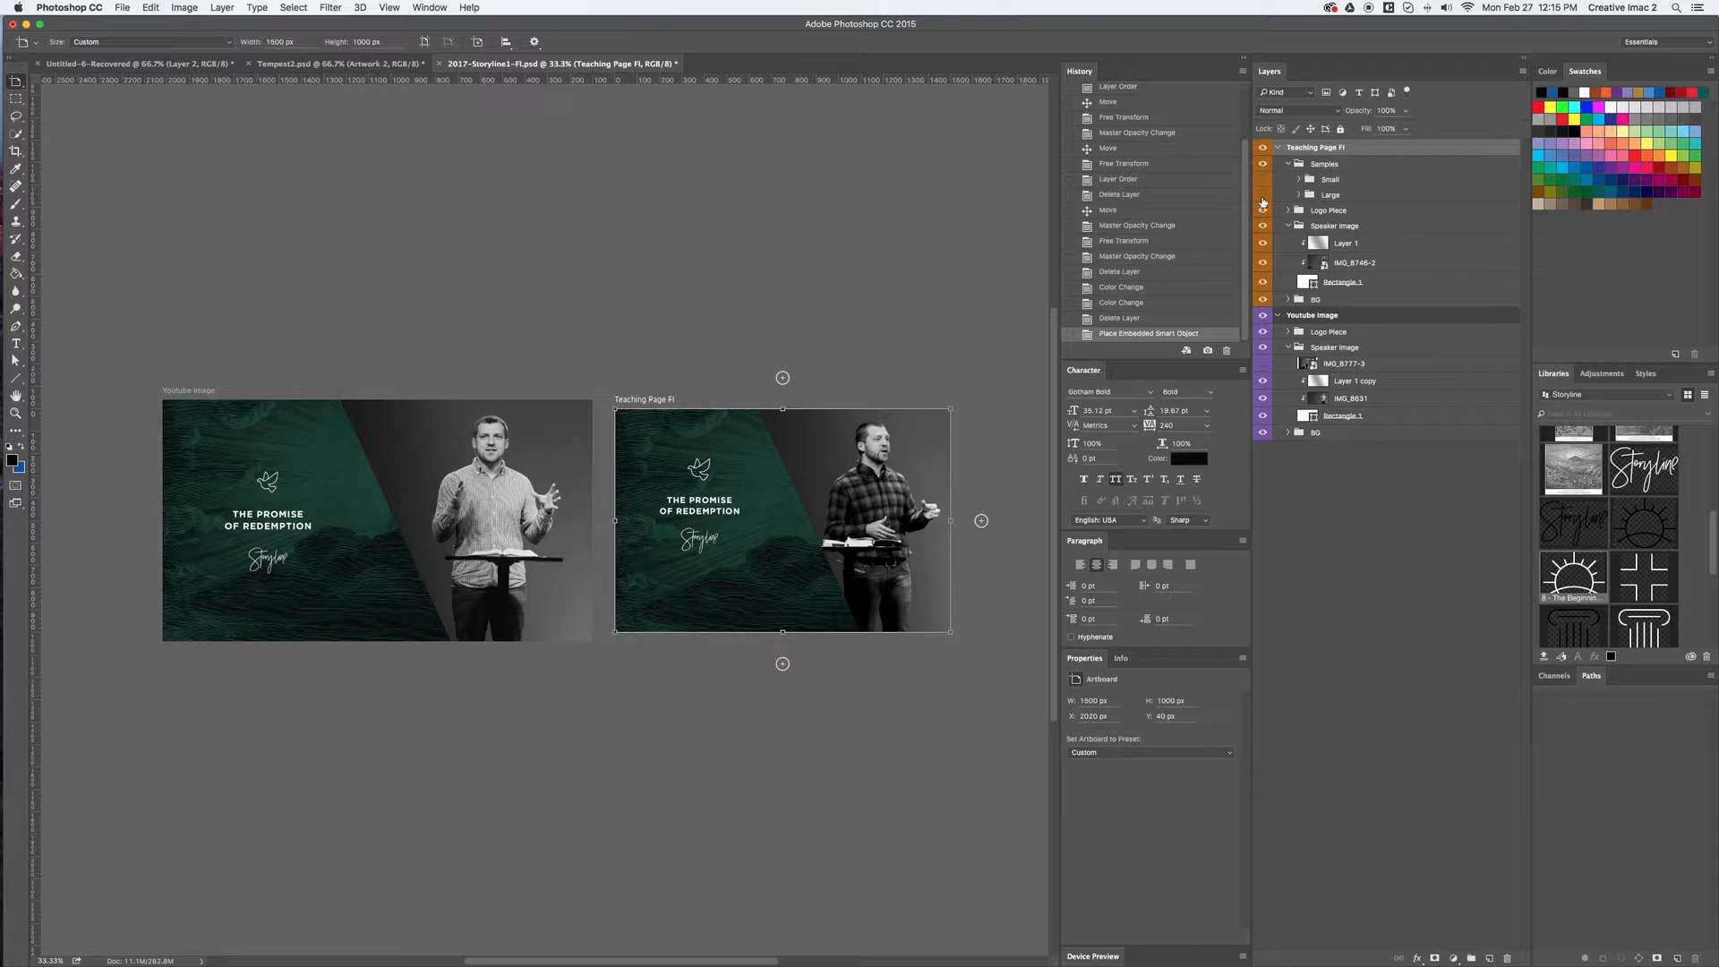
left_click(1262, 196)
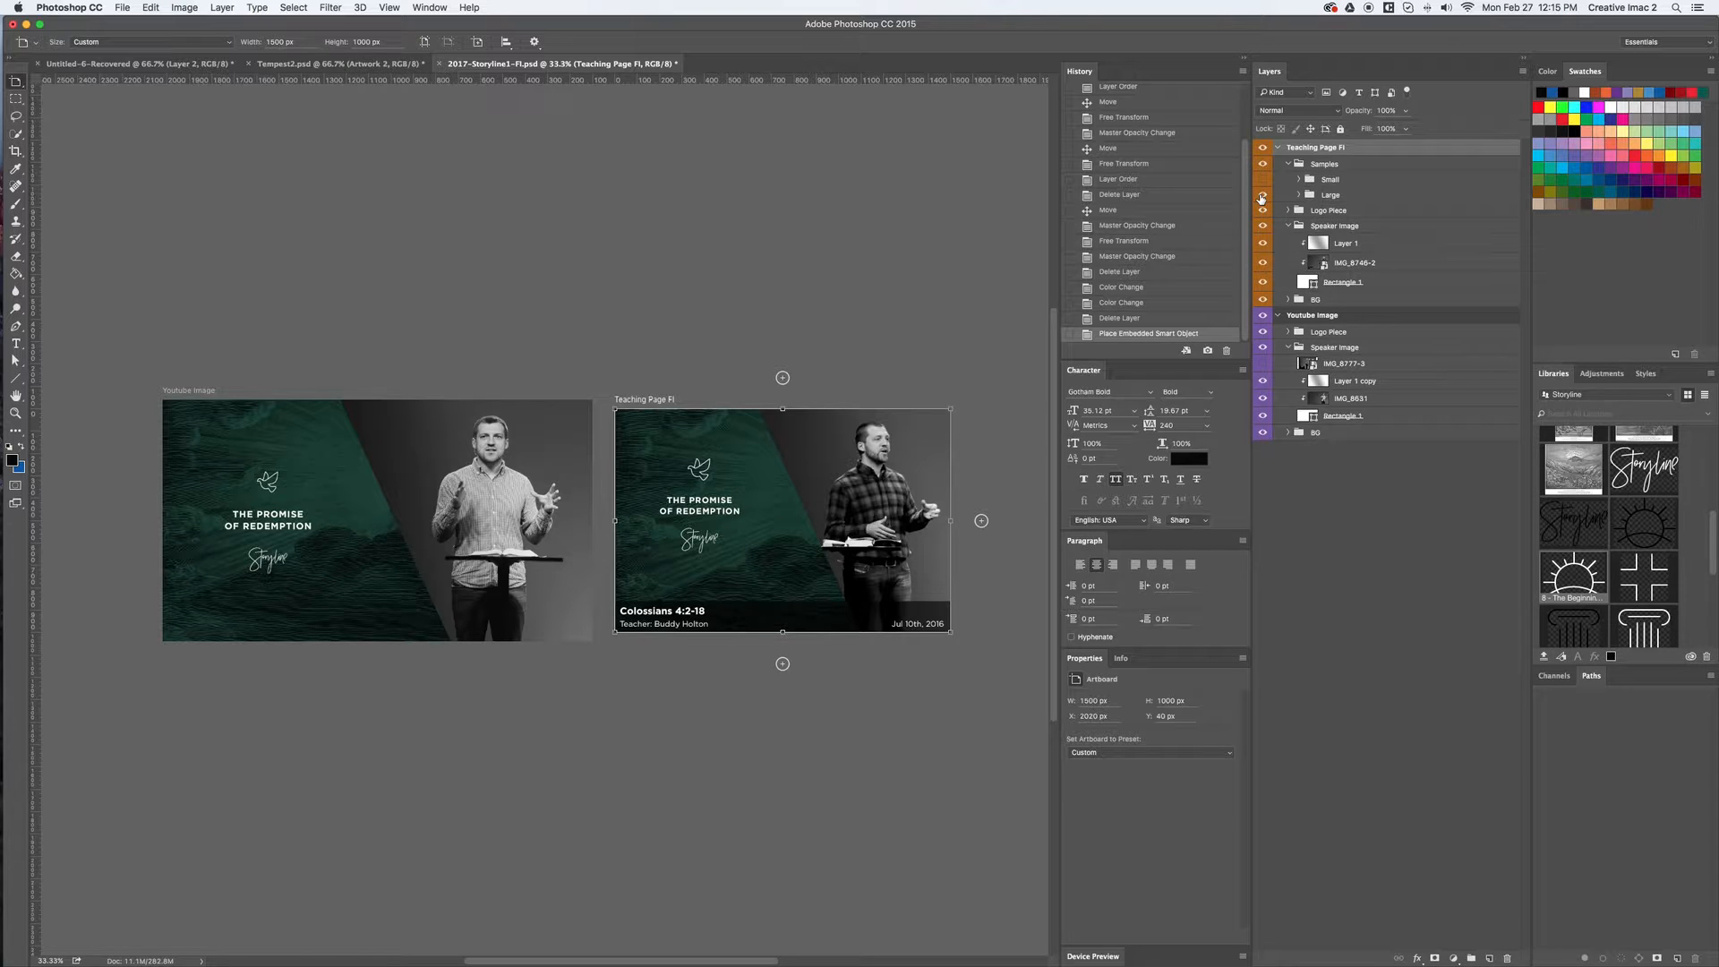
left_click(1262, 196)
left_click(1262, 181)
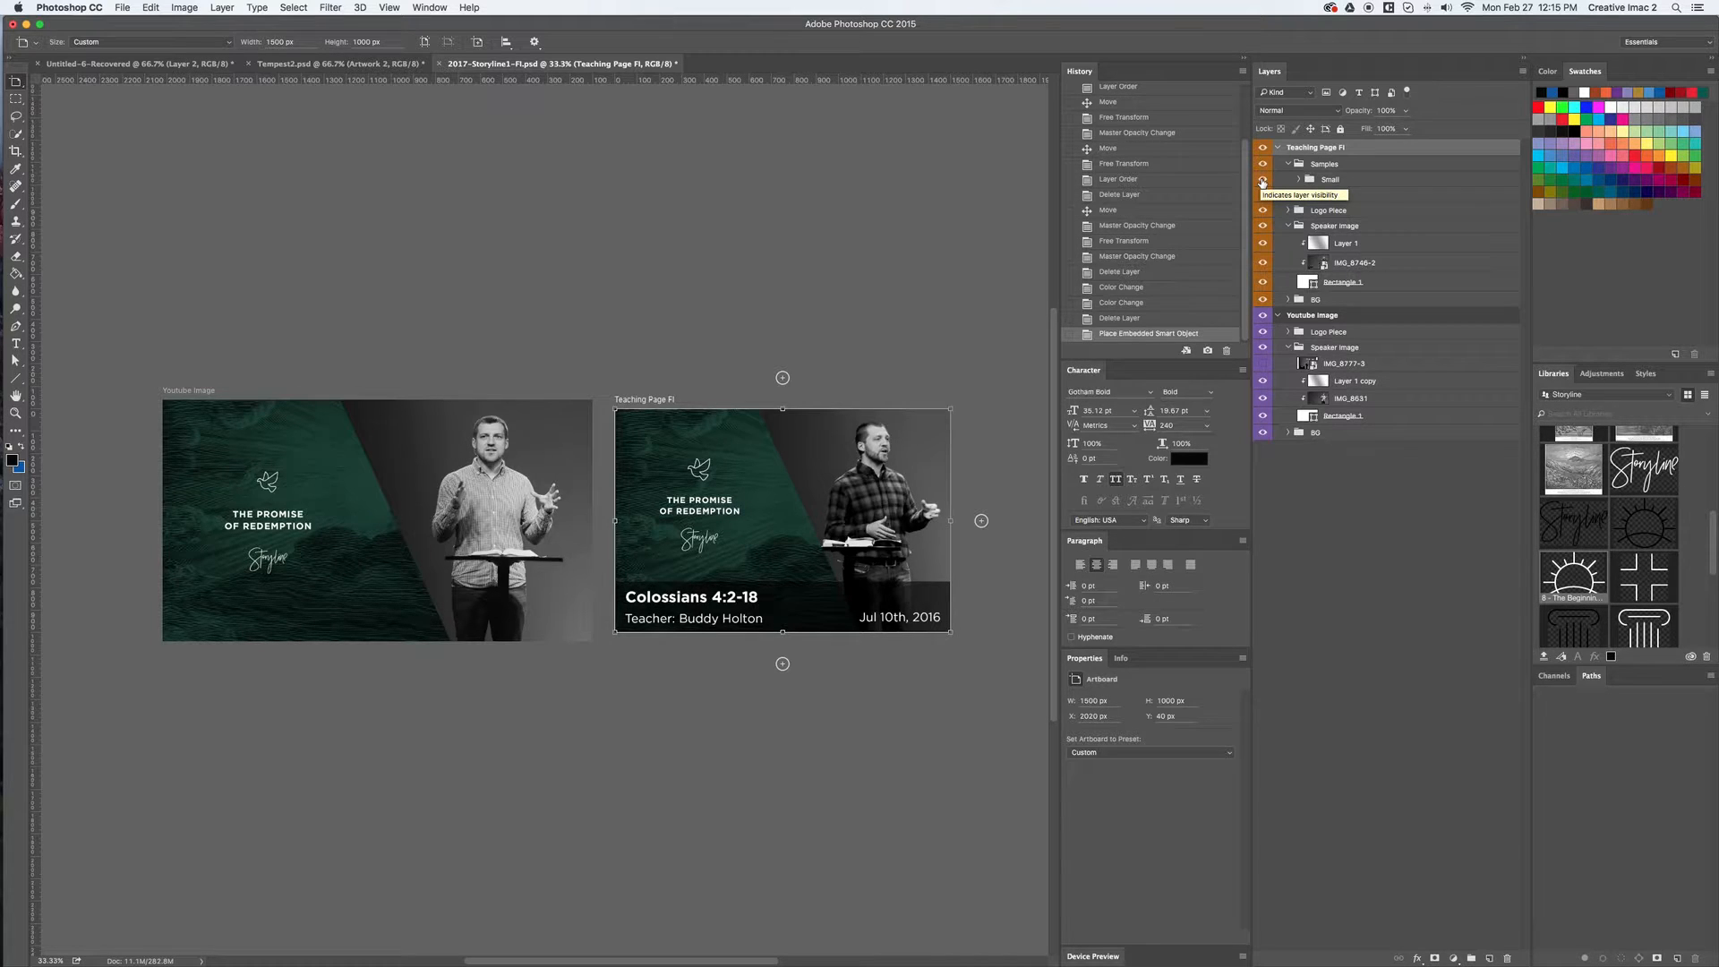
left_click(1262, 181)
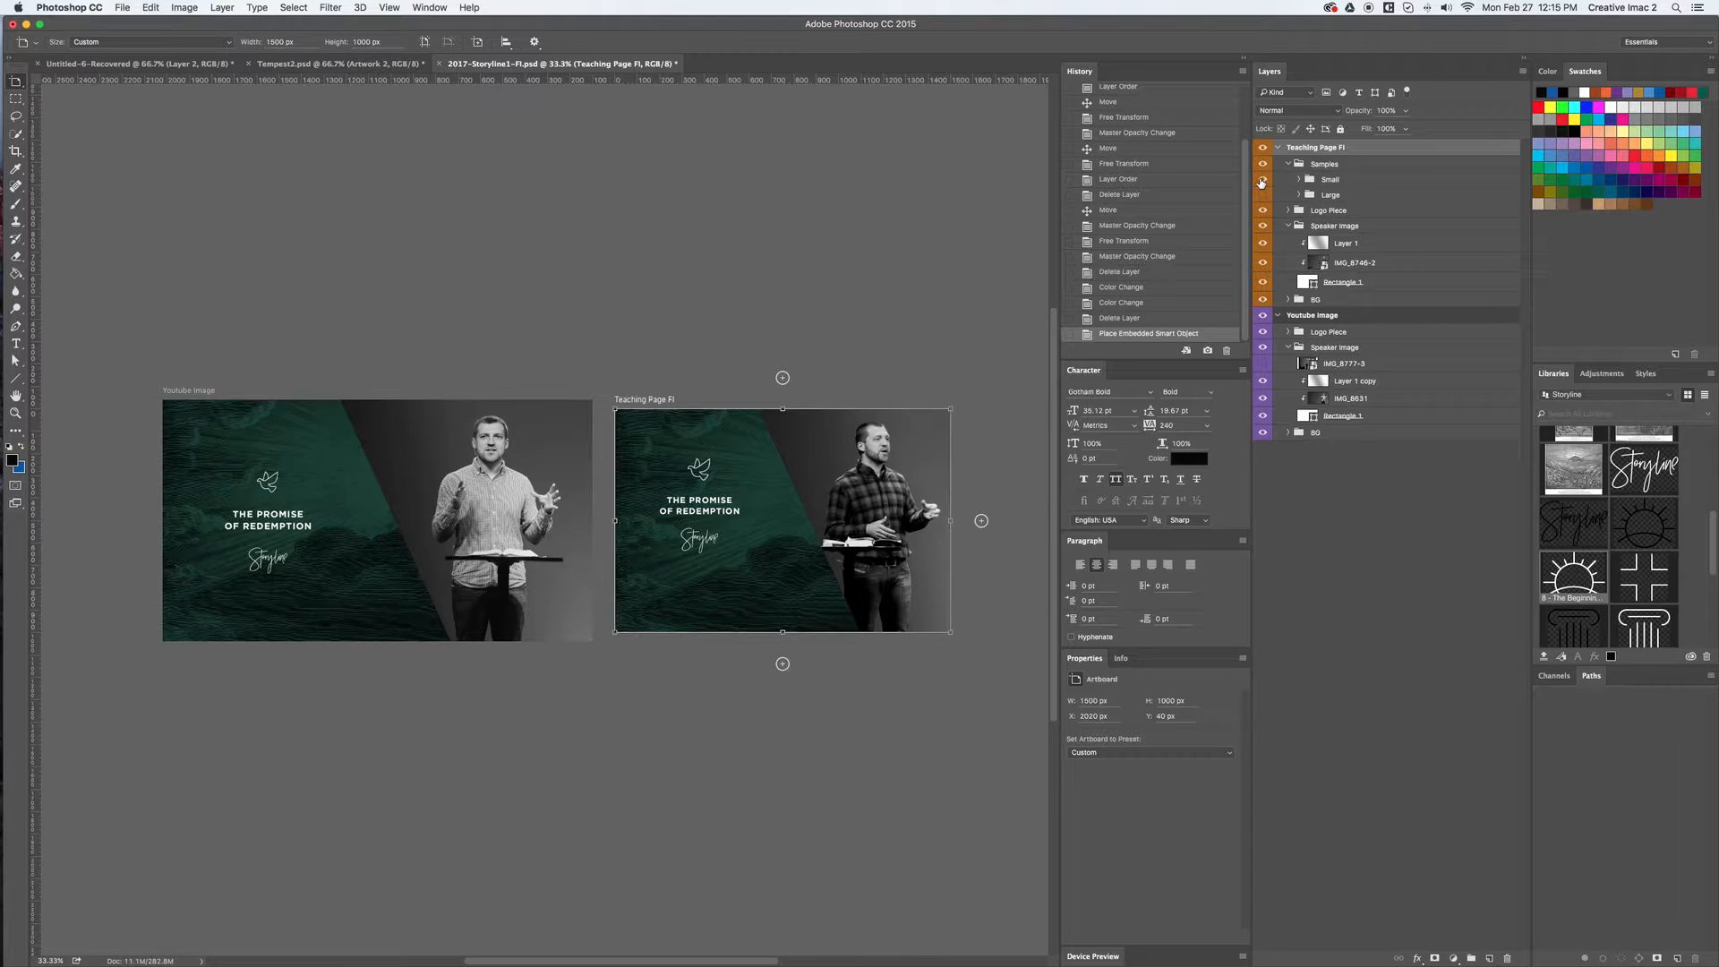
left_click(1262, 180)
left_click(1262, 180)
left_click(1289, 165)
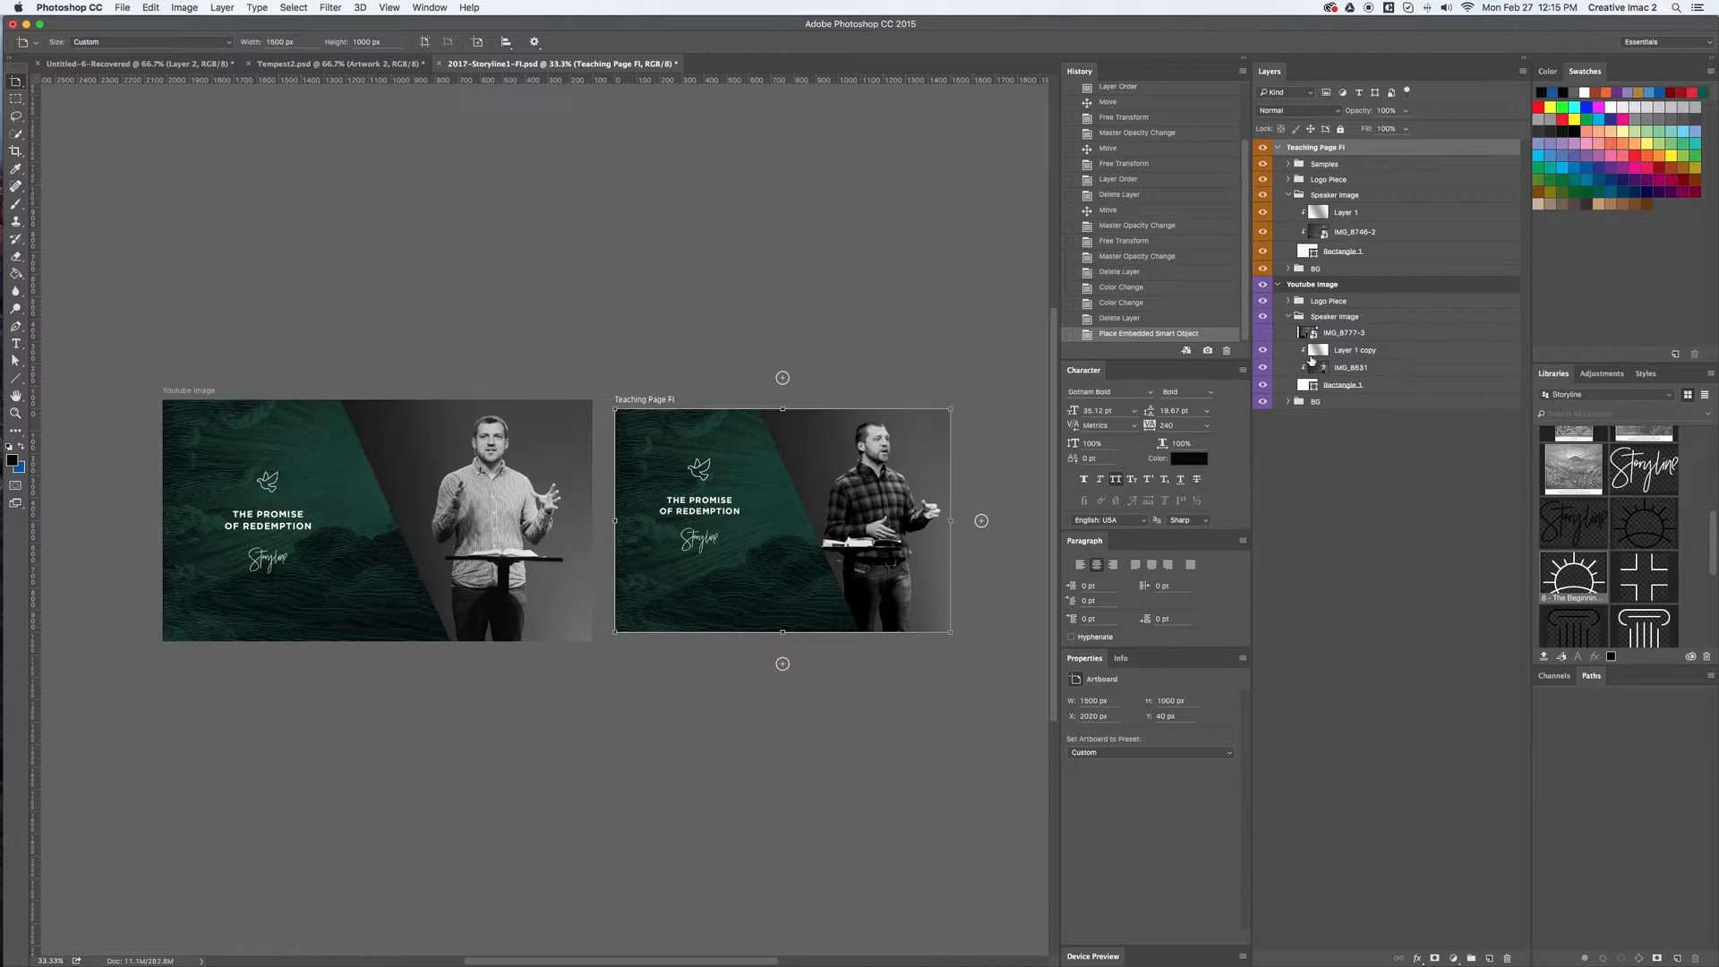
Move the IMG_8777-3 layer between Layer 1 copy and IMG_8631 in the Youtube Image artboard and check Layer 1 copy's visibility
mouse_move(2, 389)
left_click(1334, 335)
left_click_drag(1313, 334, 1347, 362)
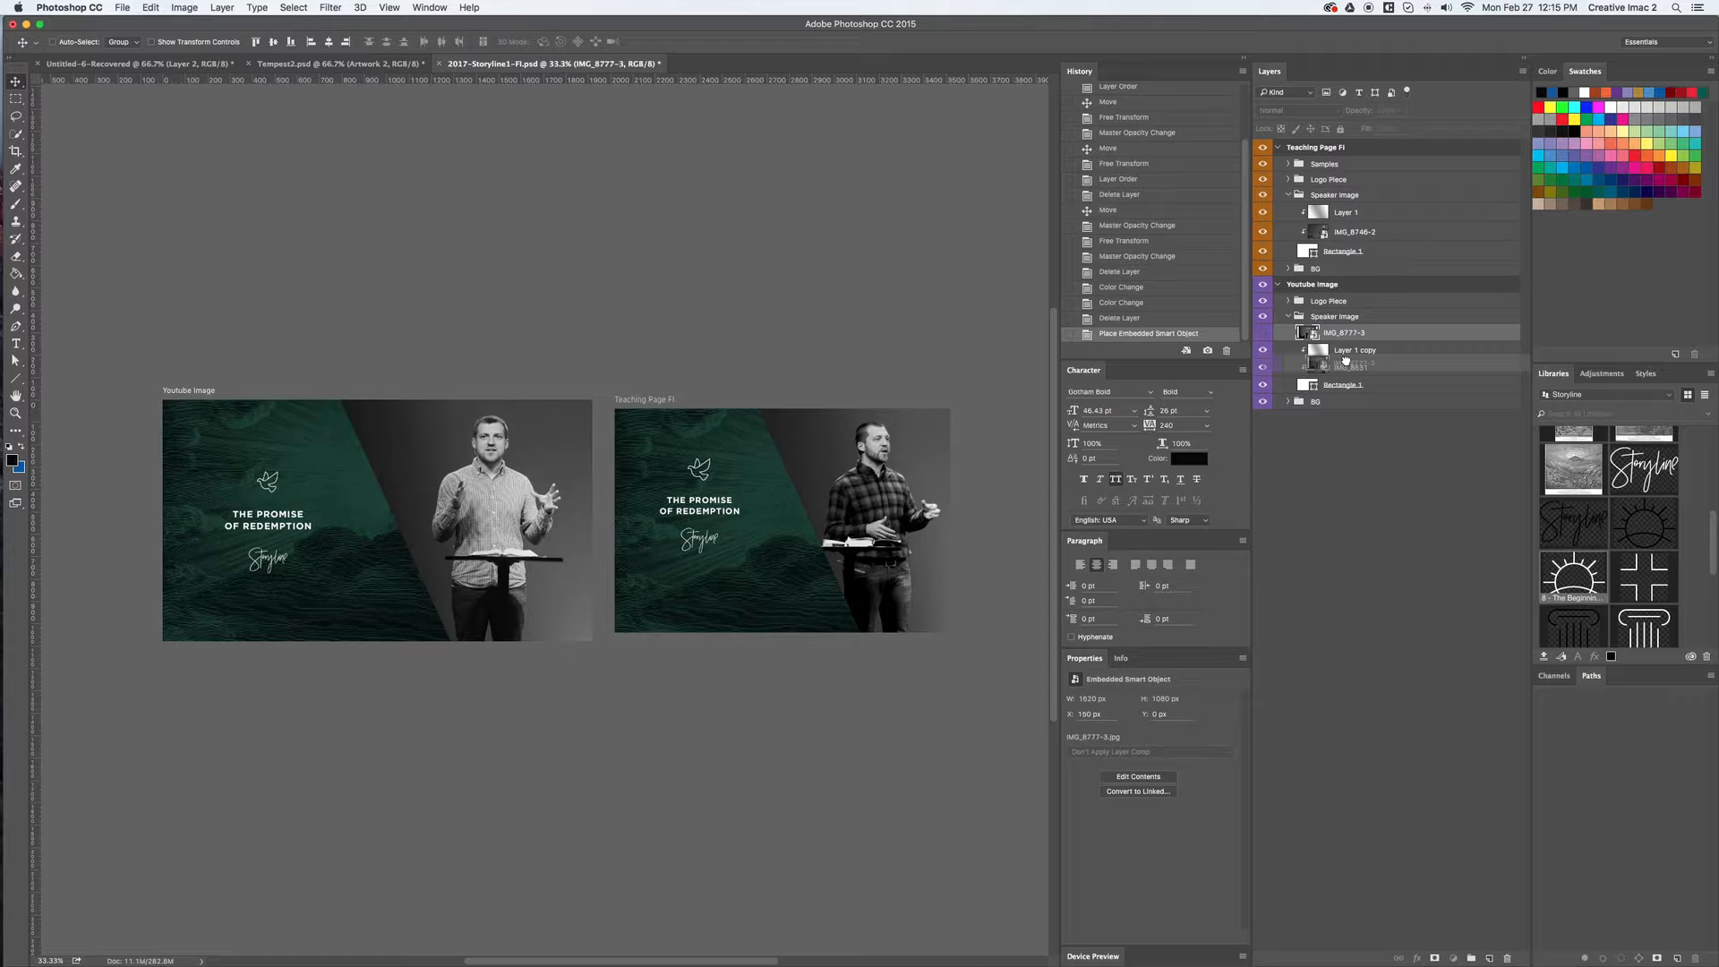
left_click_drag(1345, 359, 1345, 359)
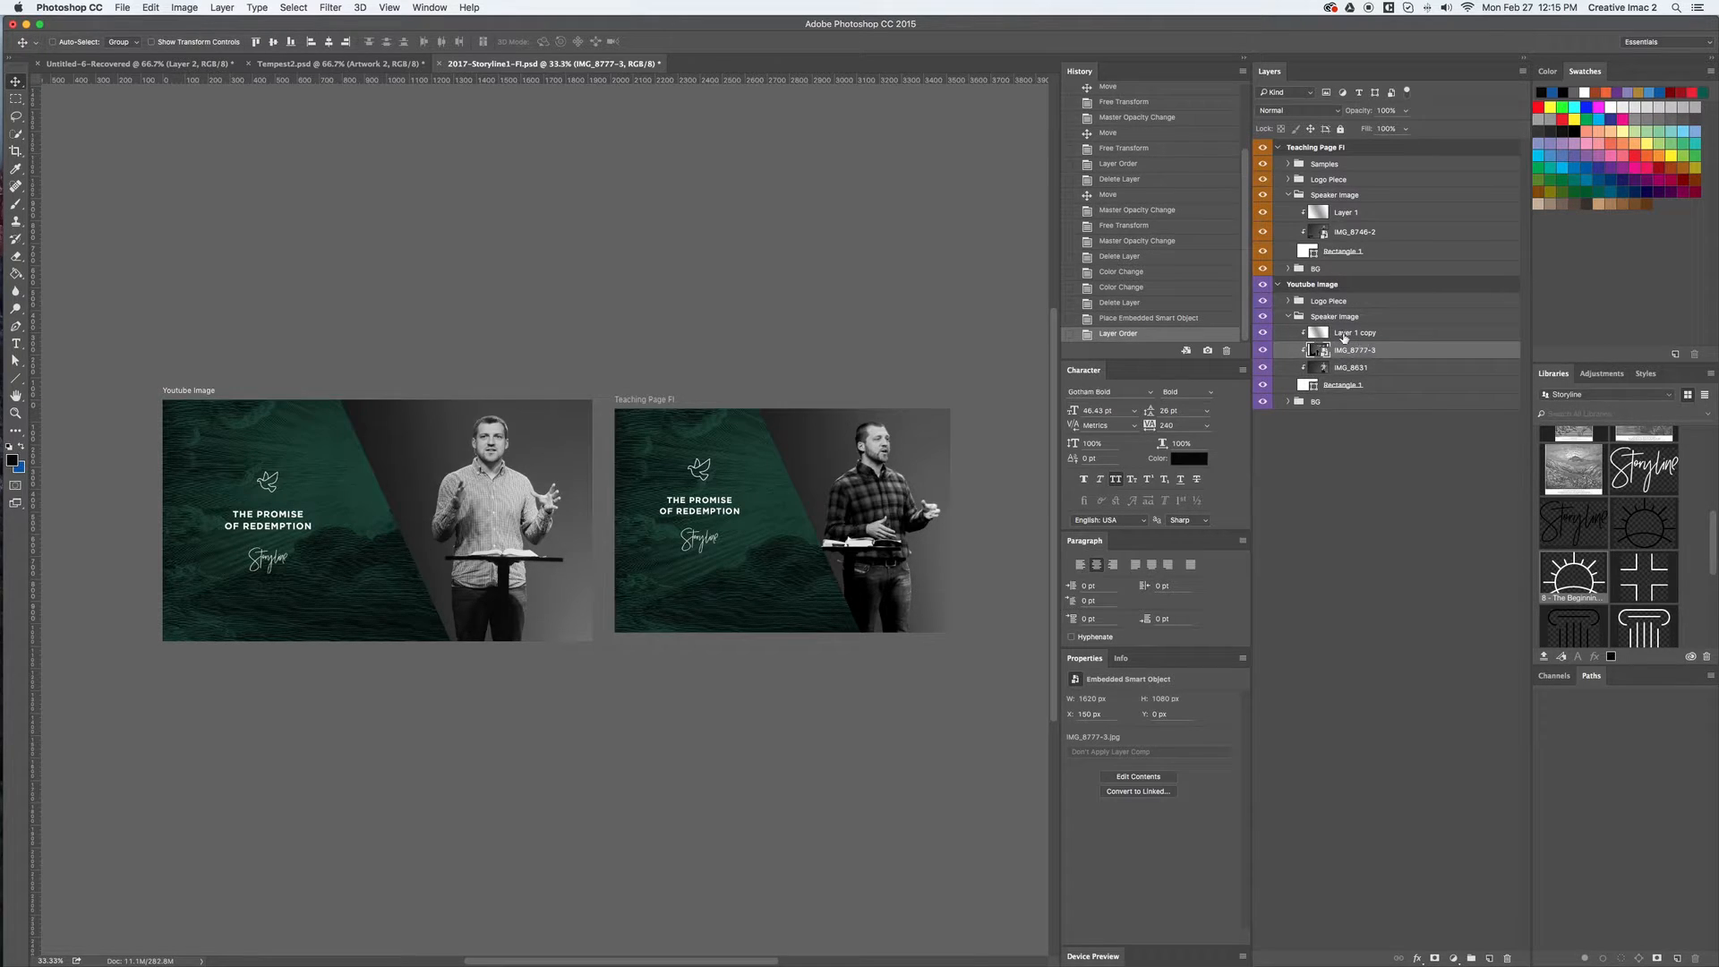
left_click(1264, 336)
left_click(1264, 335)
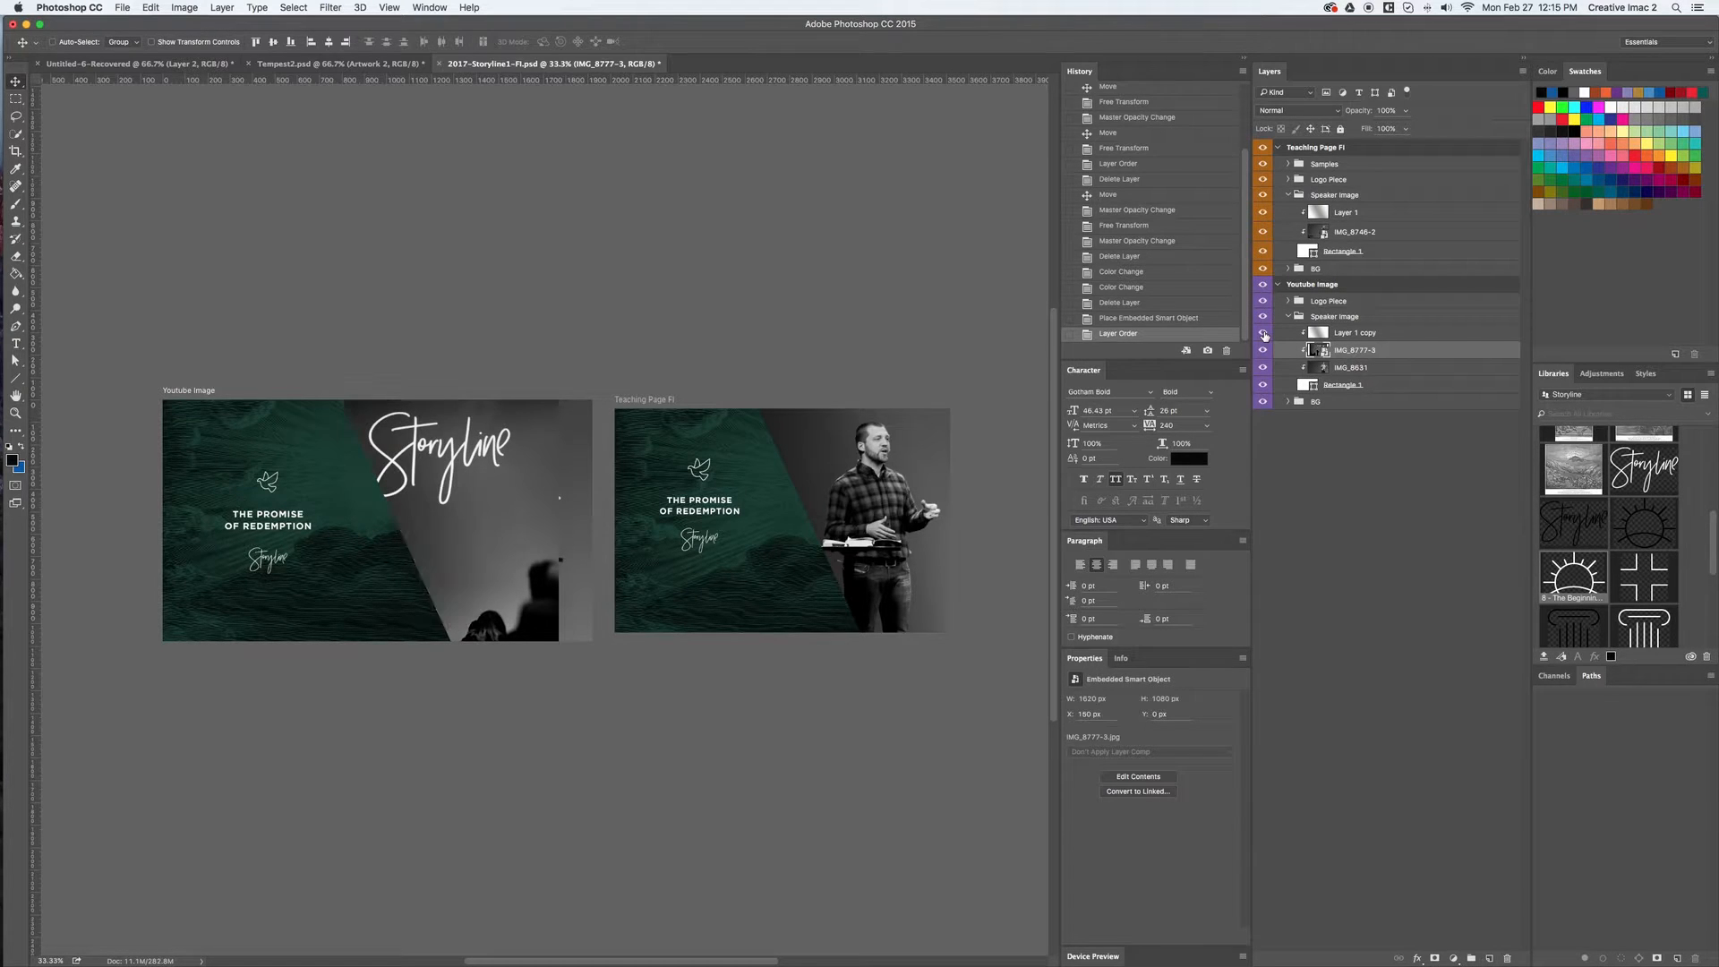
Show the transform controls, reposition the IMG_8777-3 photo over the slanted speaker area and enlarge it to about 60%
left_click(151, 42)
left_click_drag(381, 441, 518, 411)
left_click_drag(382, 442, 266, 238)
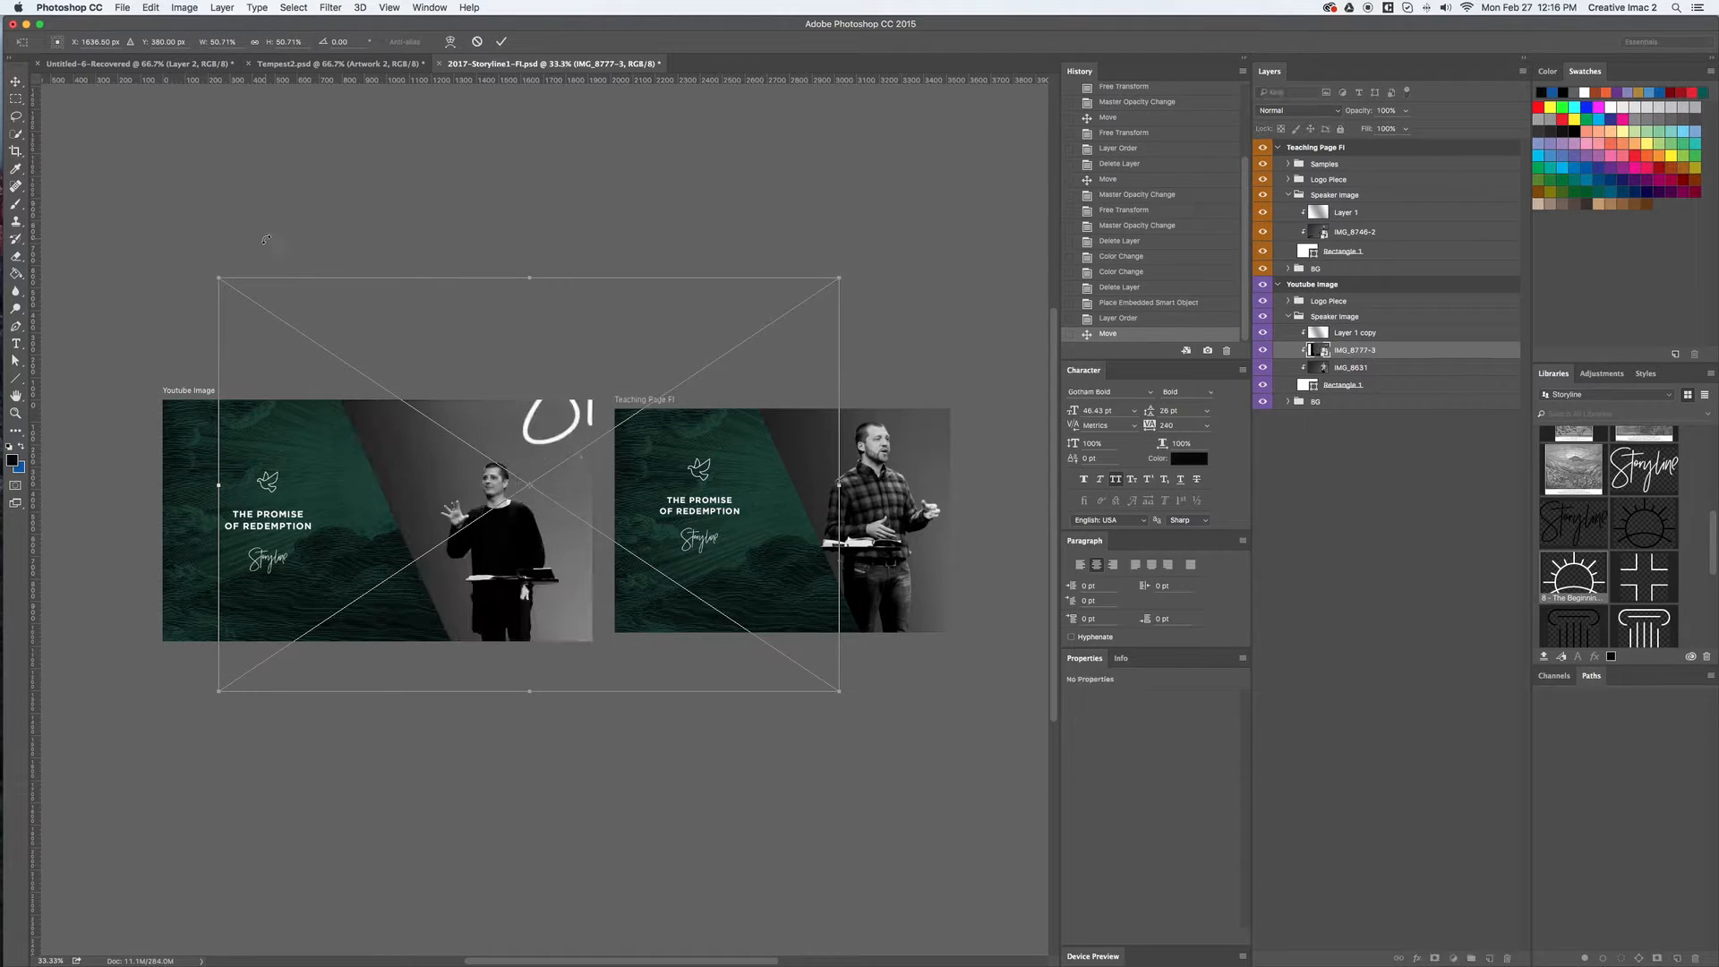
left_click_drag(840, 277, 731, 464)
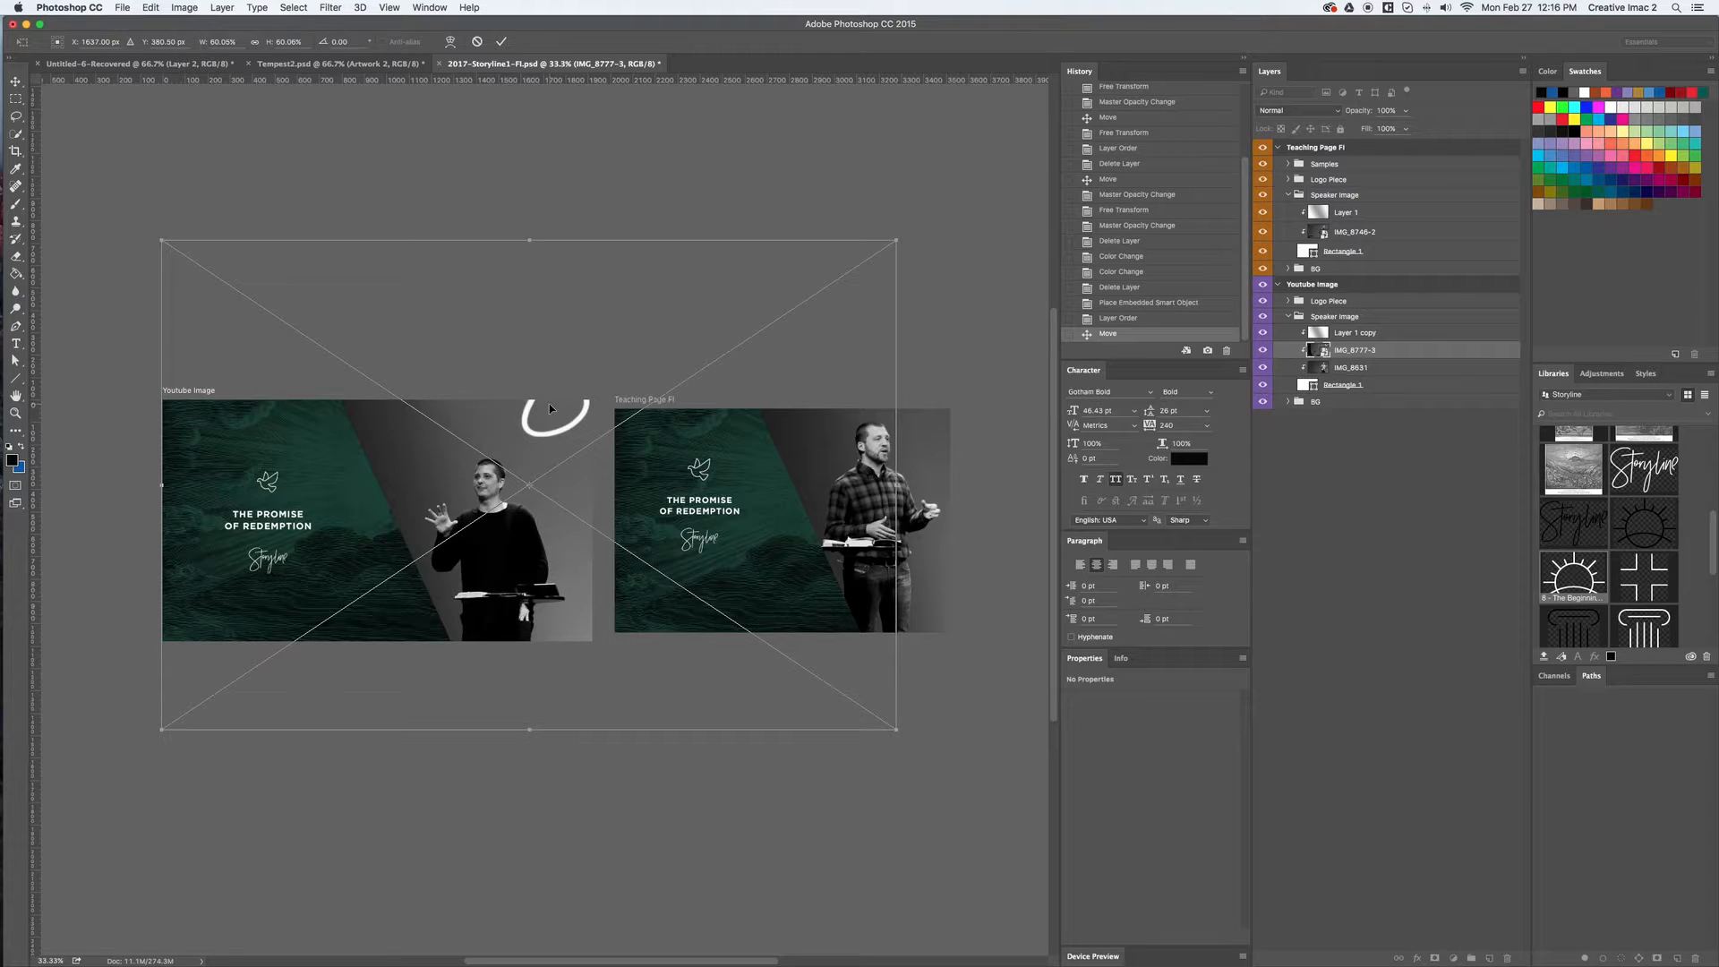
key("Return")
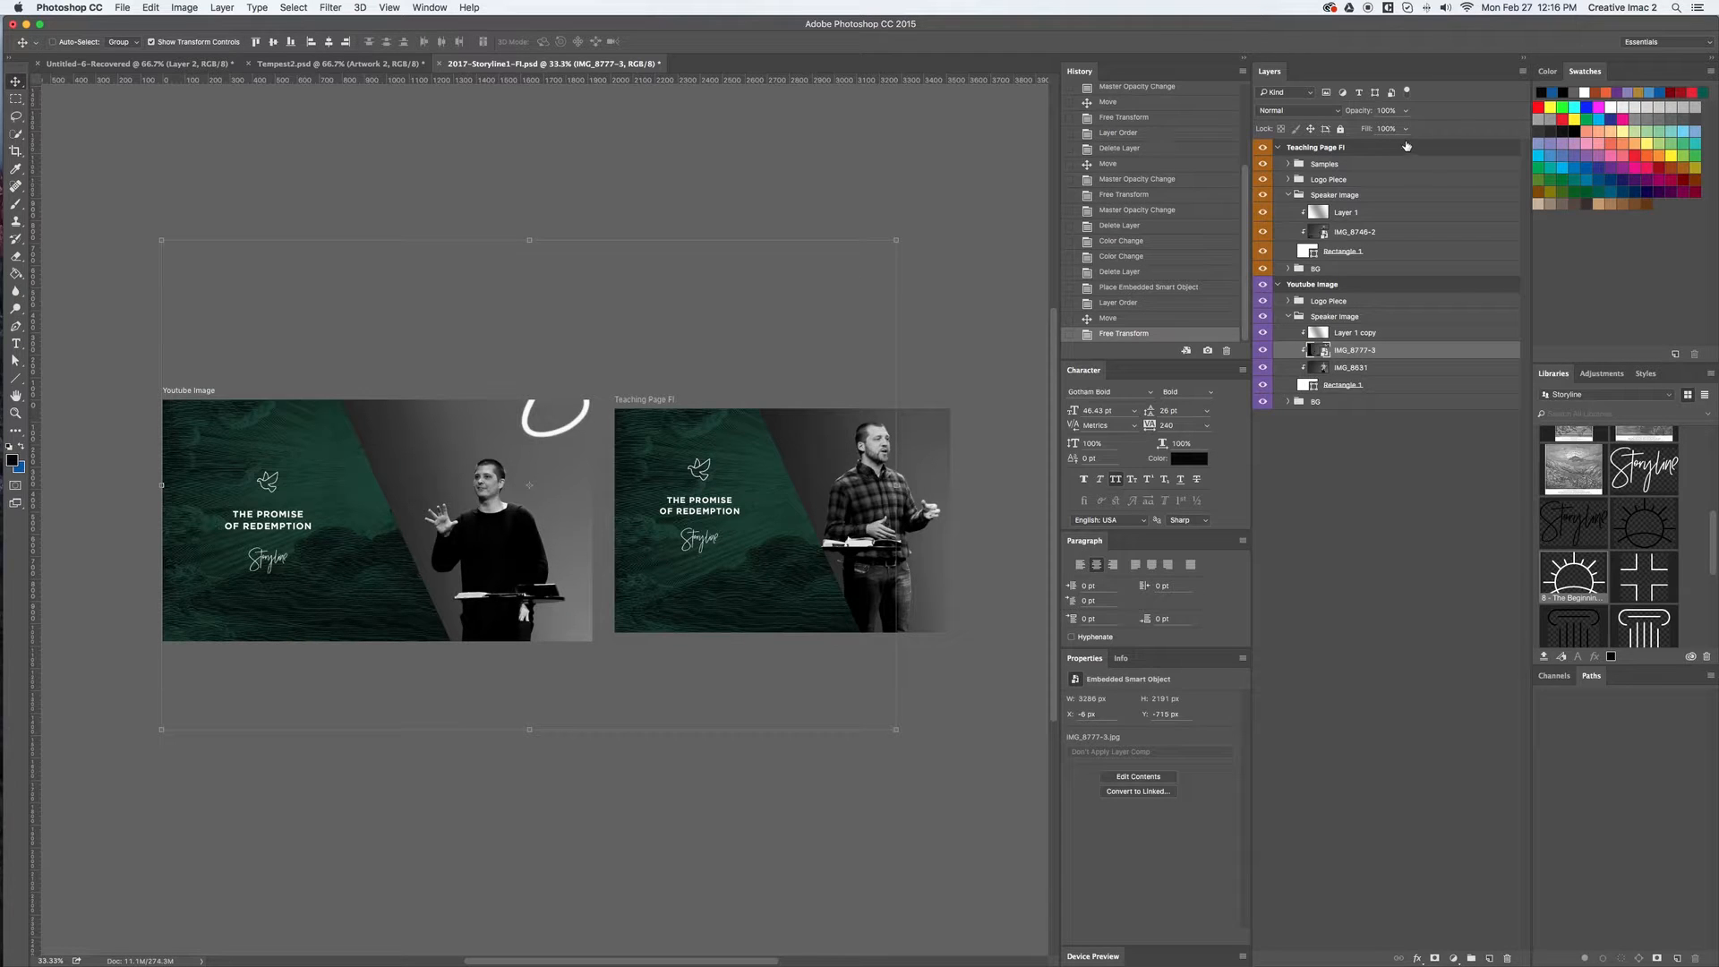
Lower the IMG_8777-3 layer's opacity to 71% and move it up to line up with the speaker underneath
left_click(1404, 111)
left_click_drag(1407, 128, 1385, 130)
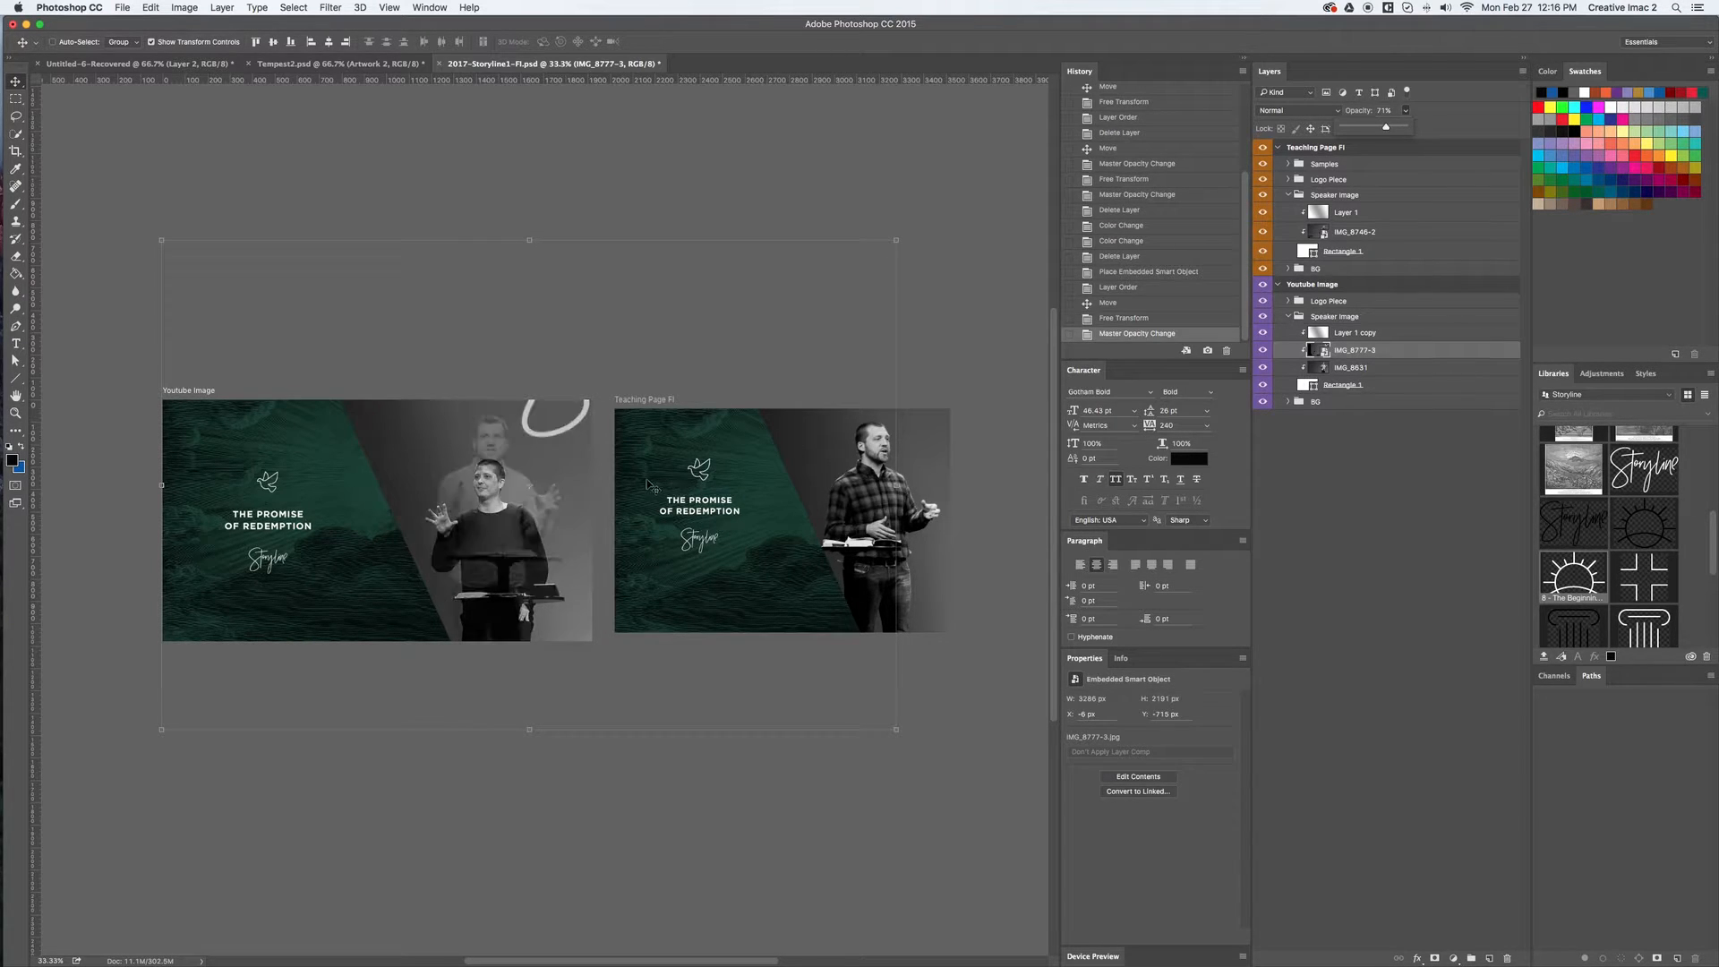
left_click_drag(557, 498, 557, 454)
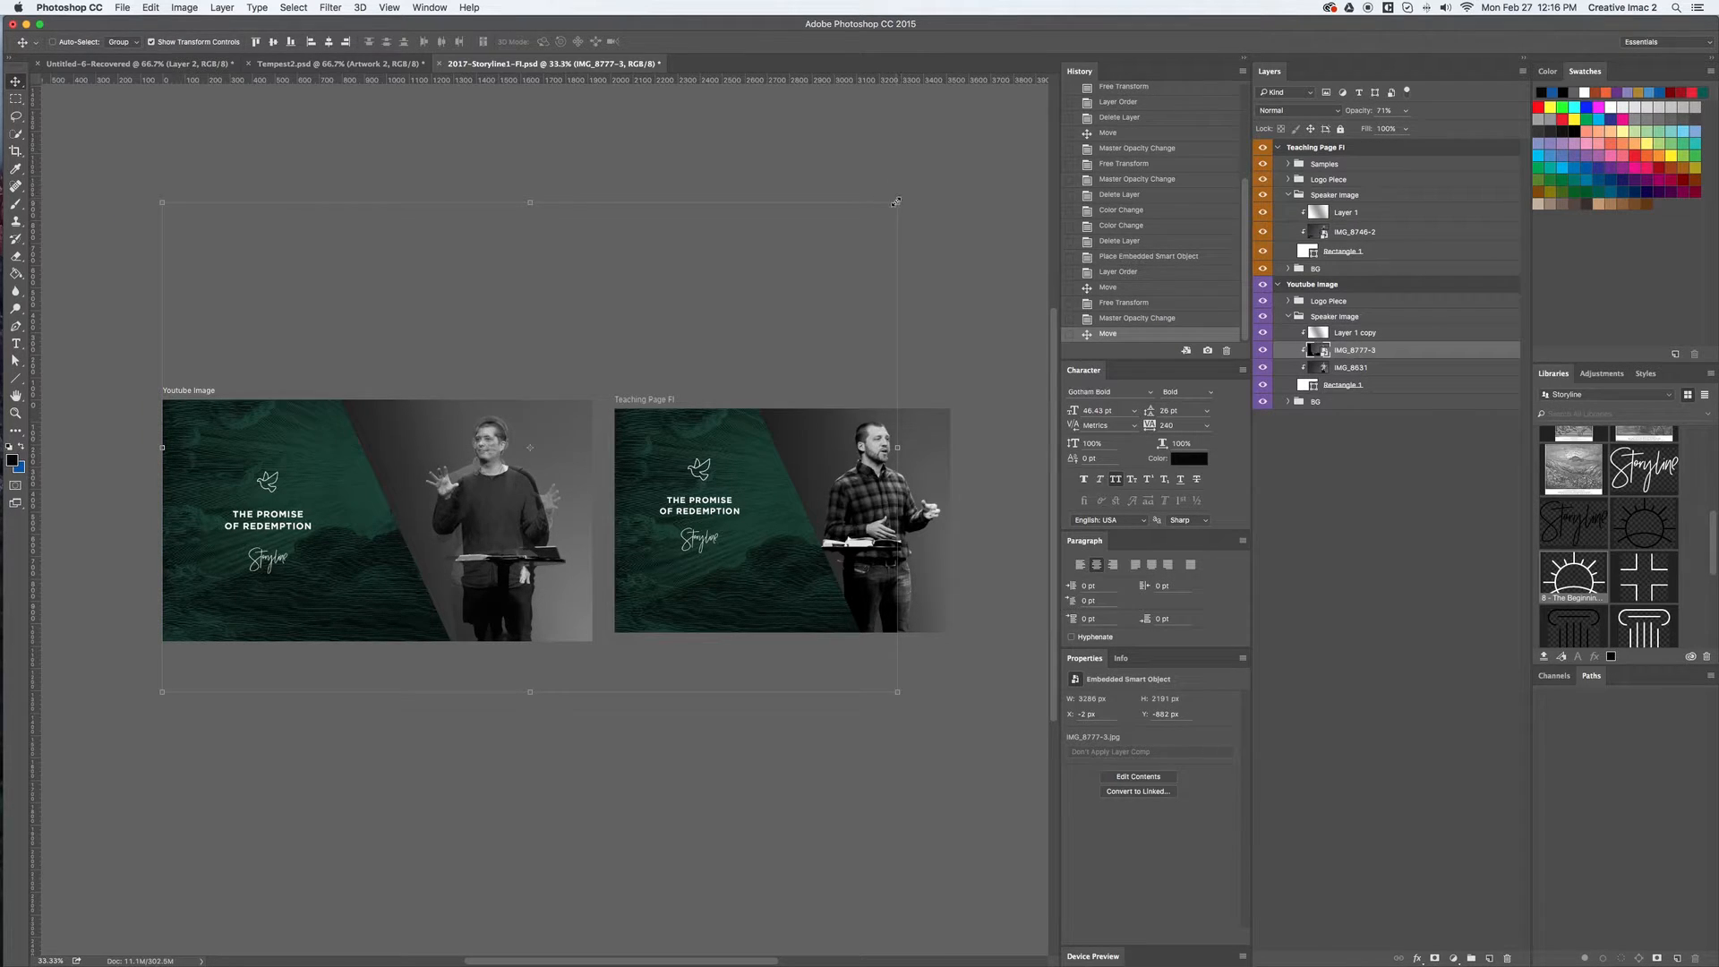
Scale the IMG_8777-3 photo to about 61.4% and nudge it up slightly to match the underlying speaker
left_click_drag(896, 202, 906, 197)
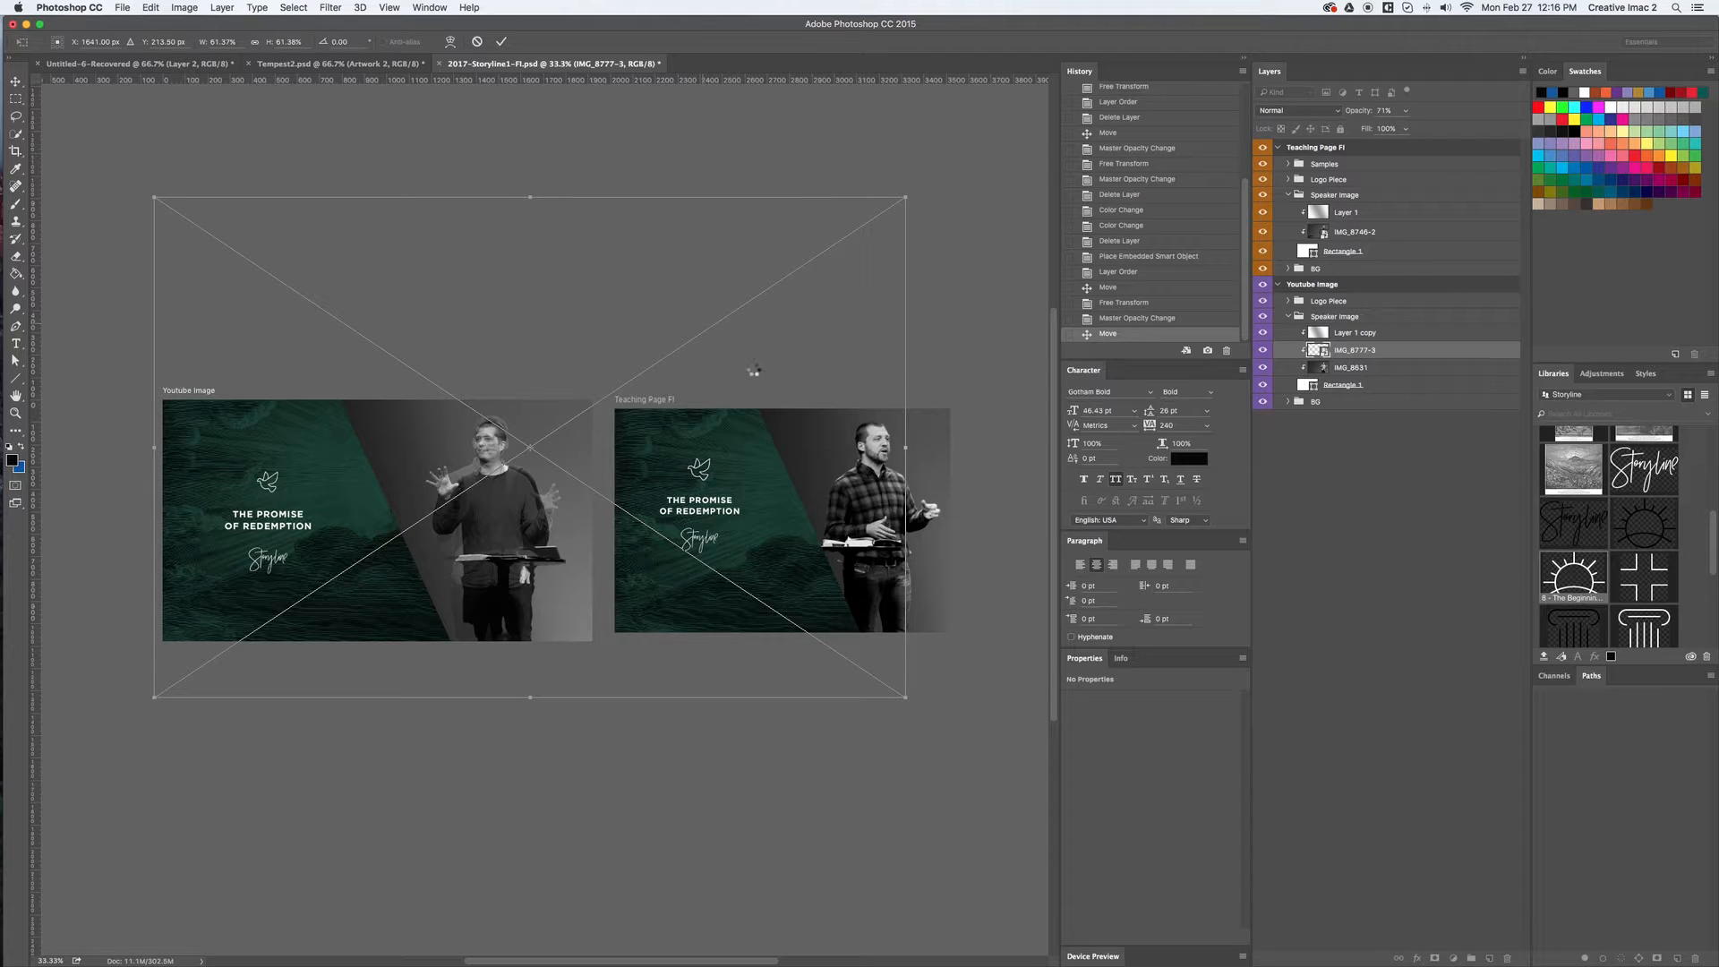
key("Return")
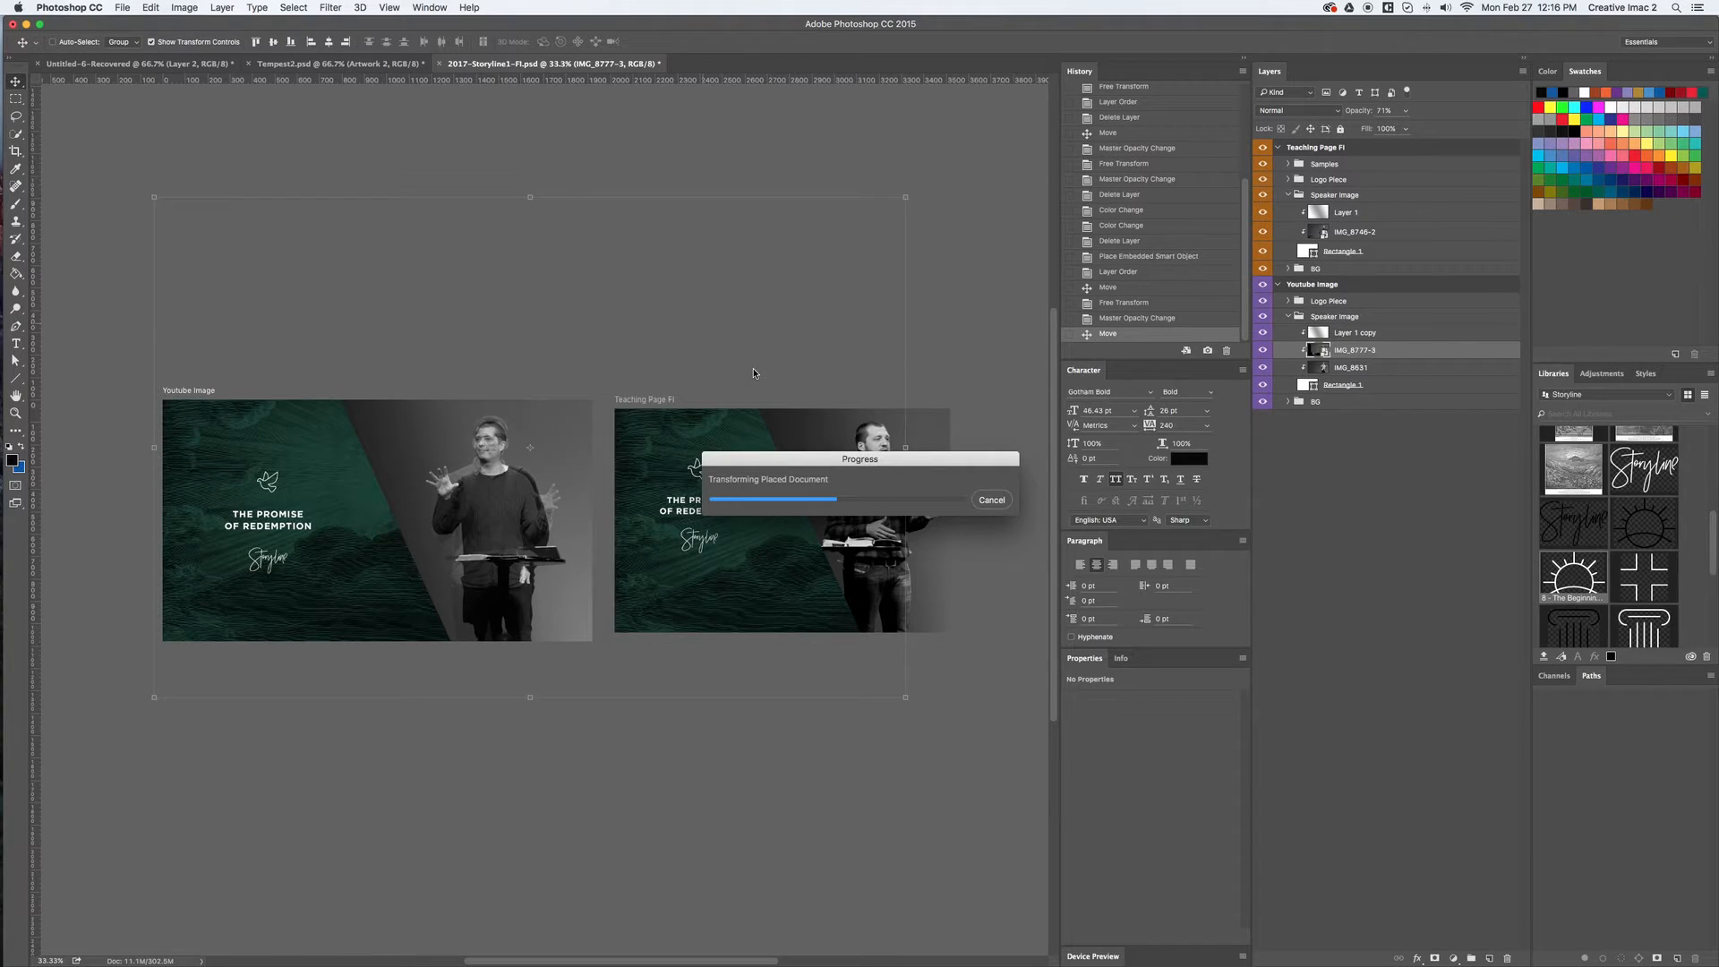
key("Up")
key("Up")
key("Up")
key("Up")
key("Up")
key("Up")
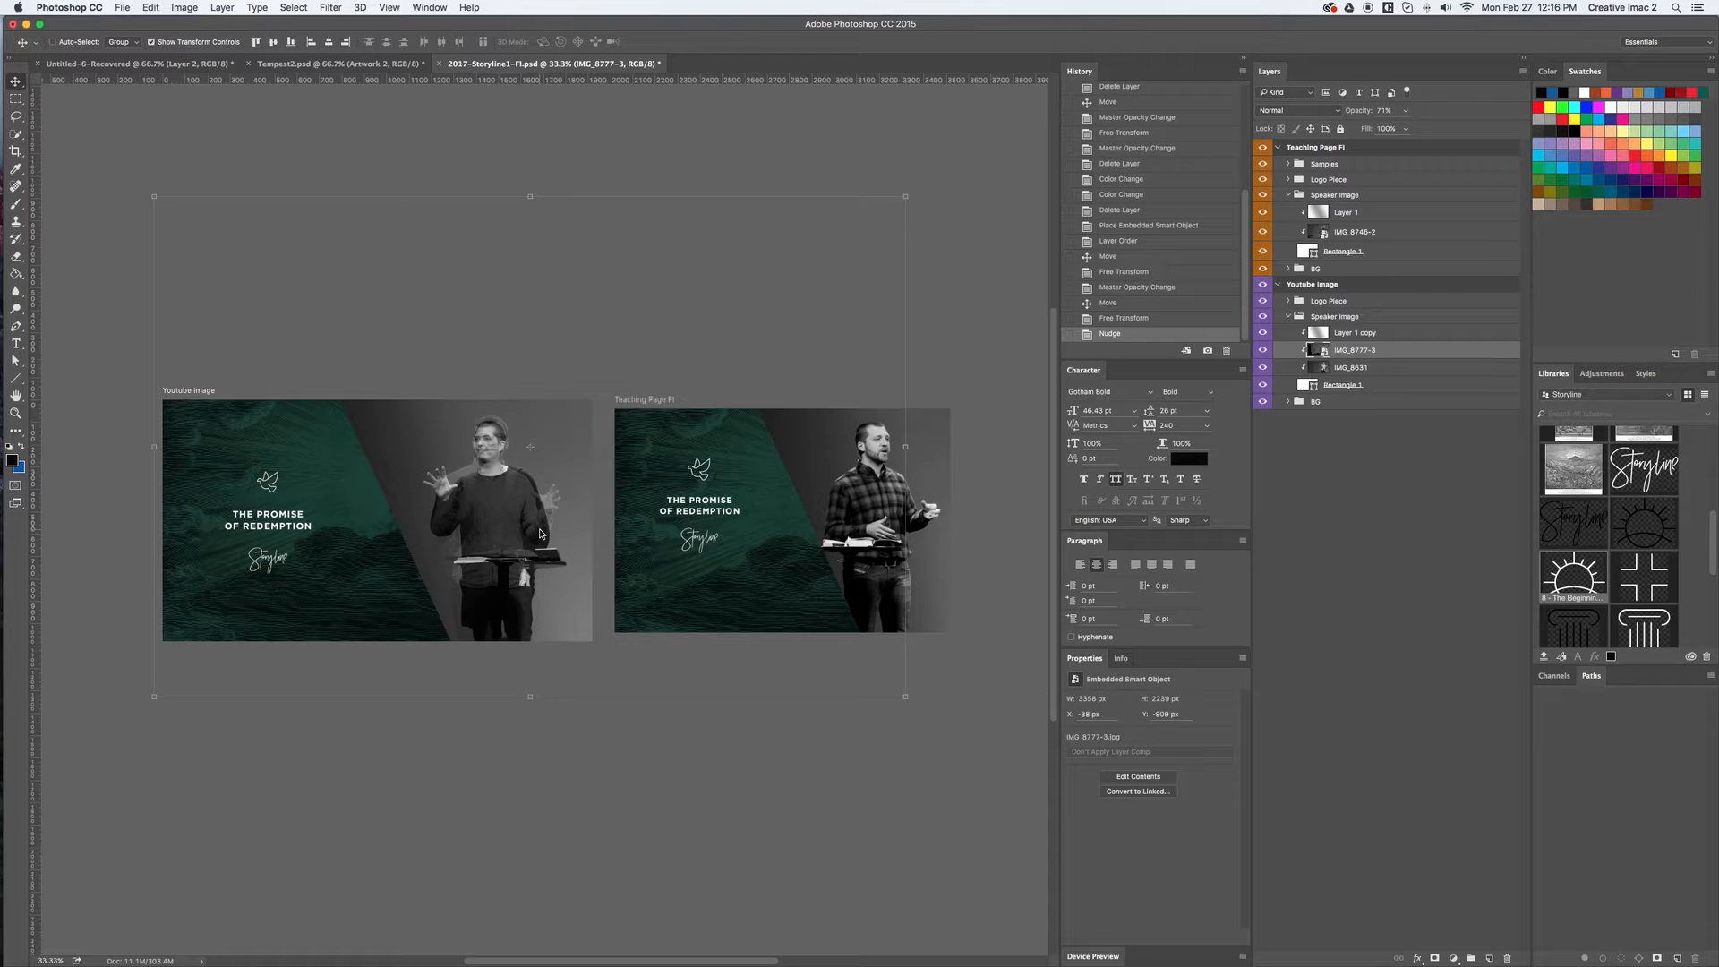
Nudge the IMG_8777-3 photo up and slightly to the left to line up with the speaker underneath
key("Up")
key("Up")
key("Up")
key("Up")
key("Up")
key("Up")
key("Up")
key("Up")
key("Up")
key("Left")
key("Left")
key("Left")
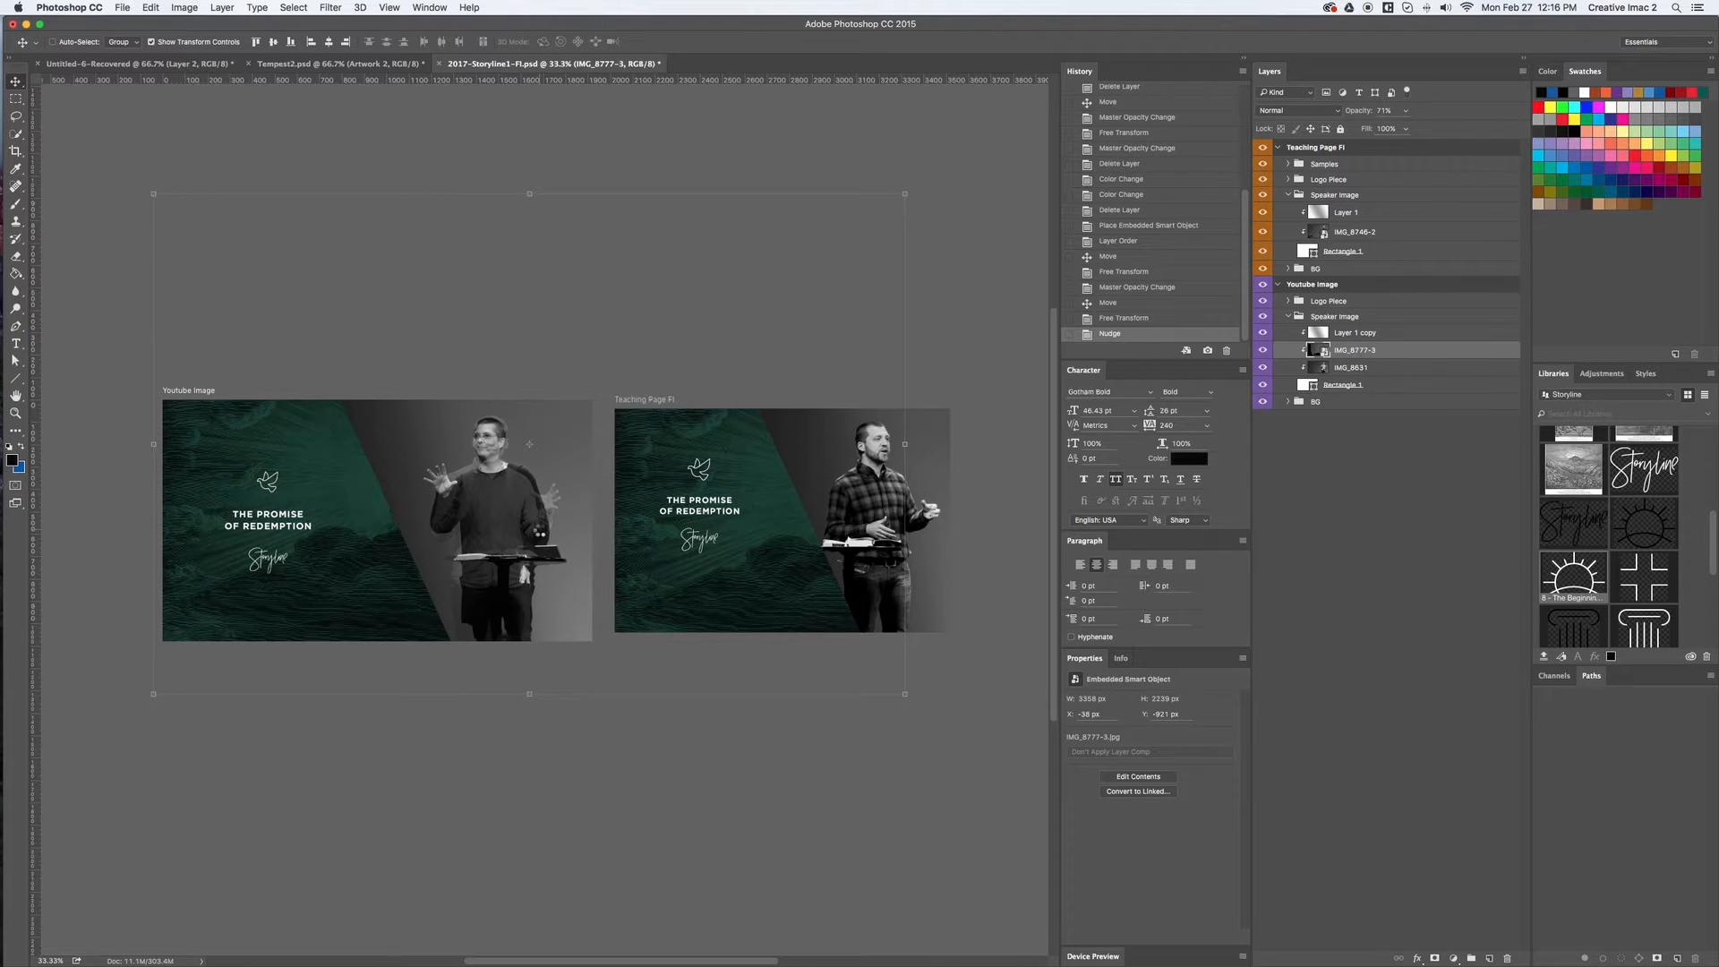
Duplicate the IMG_8777-3 layer above IMG_8746-2 in the Teaching Page FI artboard and position the copy over that artboard's speaker area
left_click_drag(1353, 353, 1346, 226)
left_click_drag(901, 445, 823, 435)
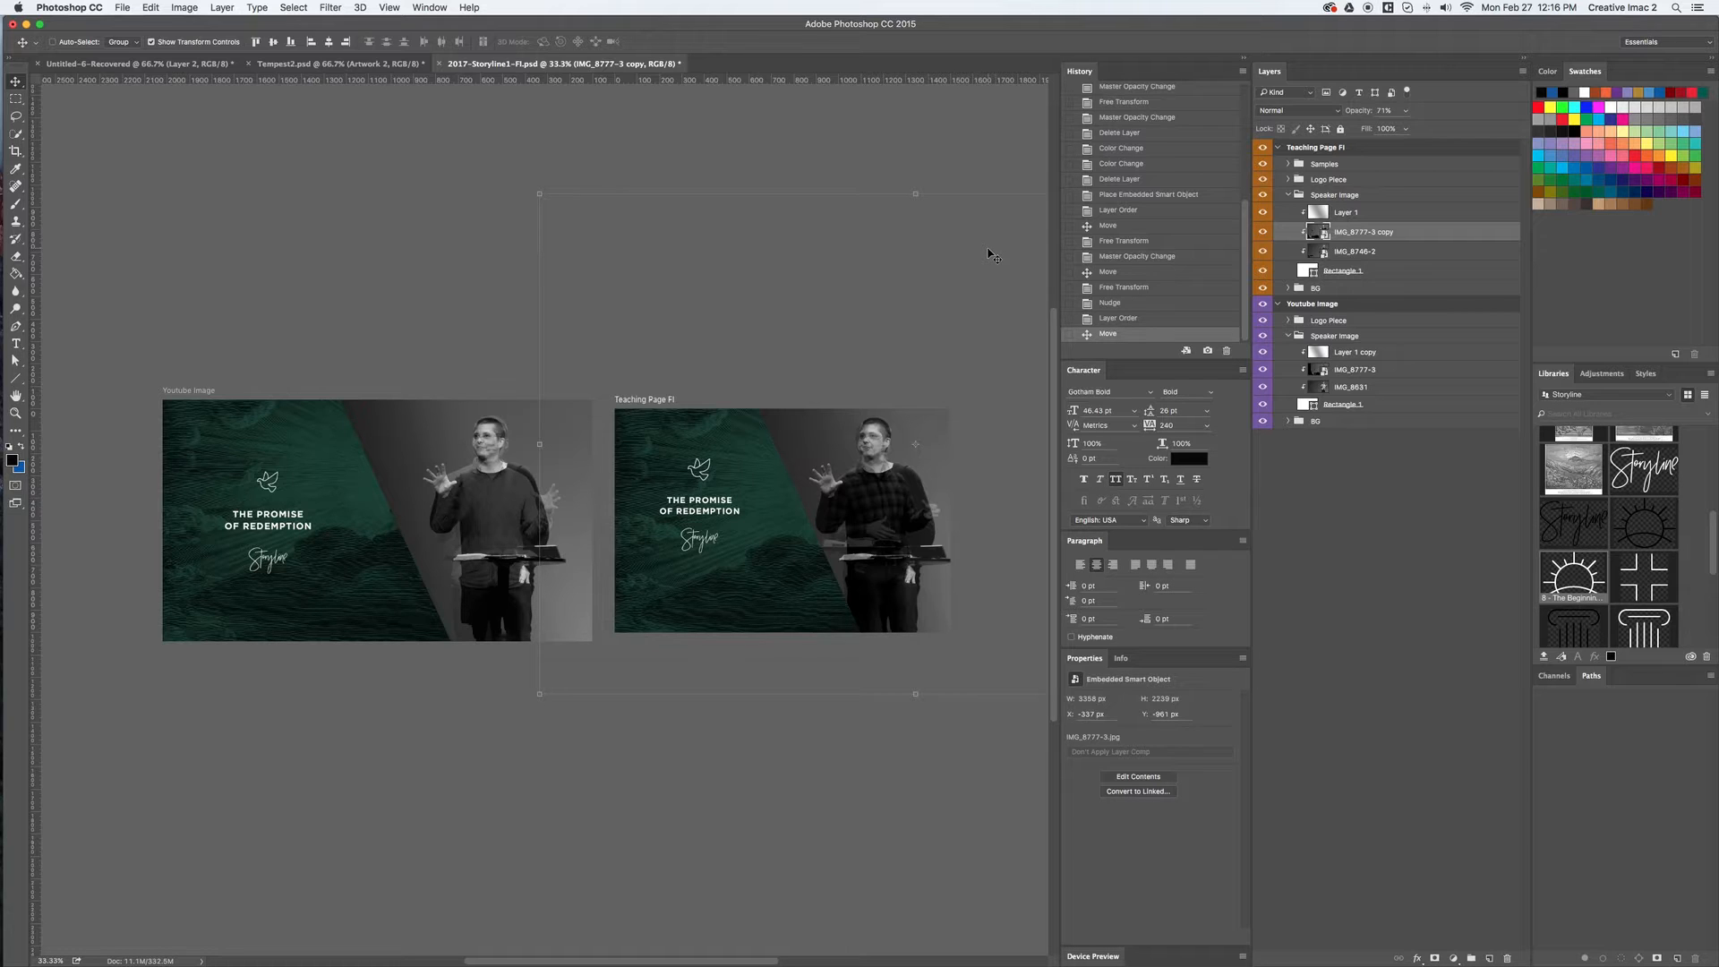
Set the opacity of both IMG_8777-3 and IMG_8777-3 copy to 100%
left_click(1355, 368, "super")
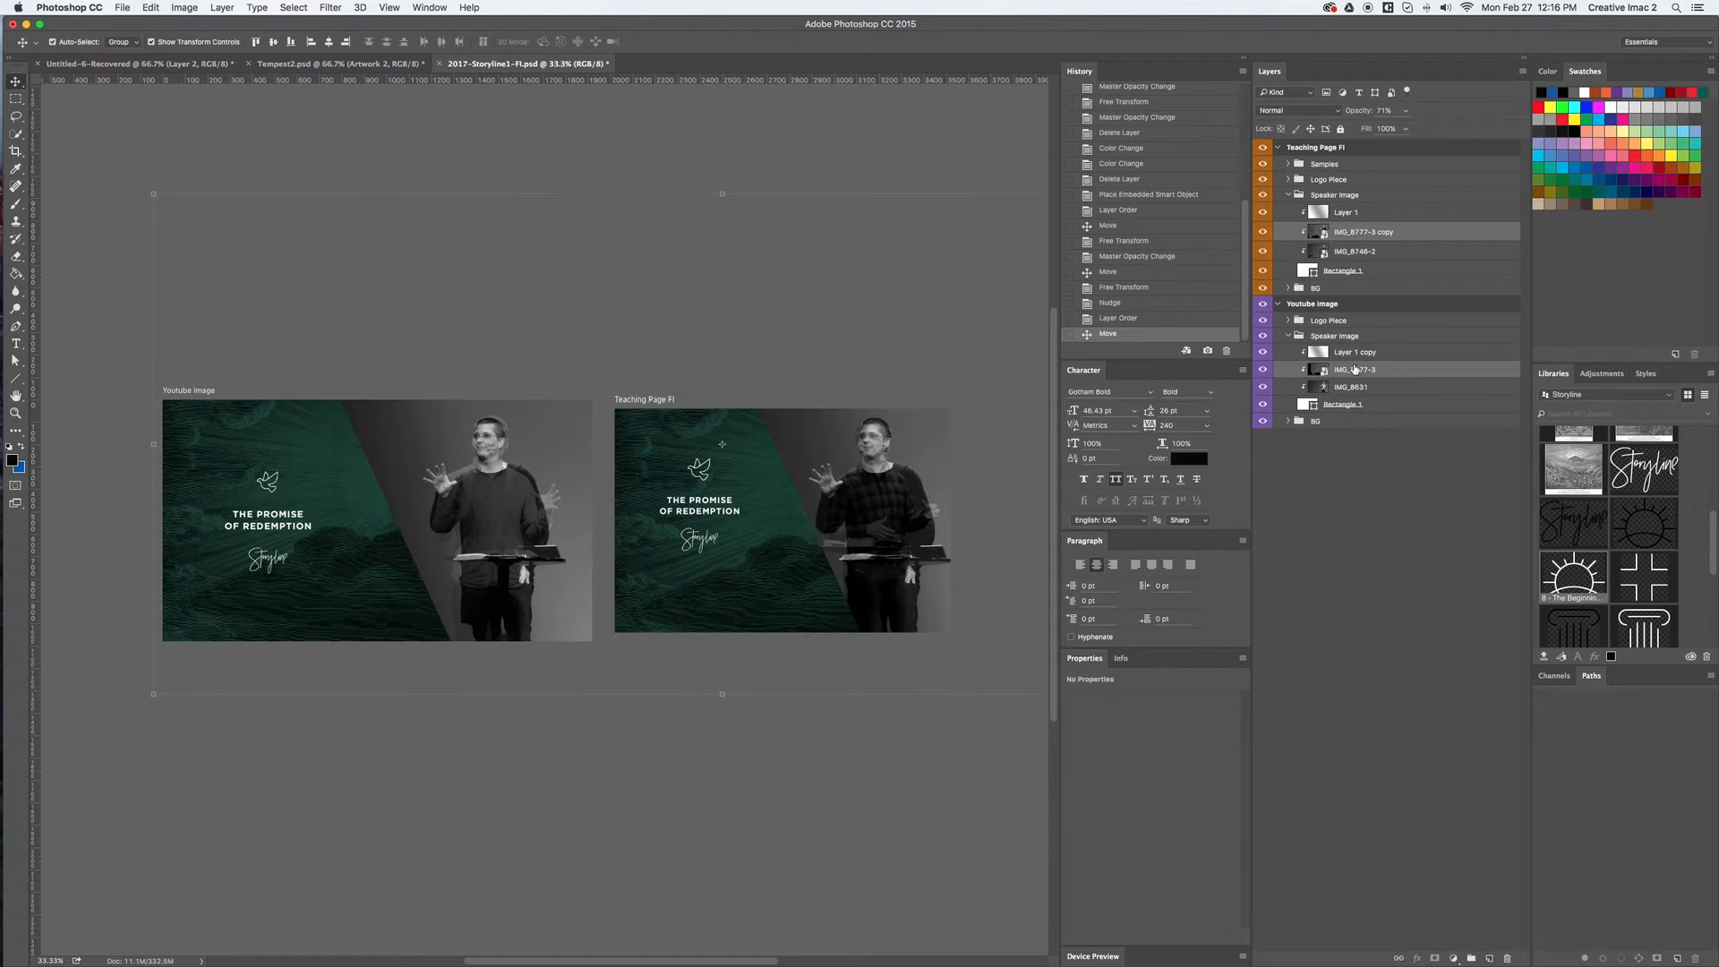
left_click(1405, 110)
left_click_drag(1404, 127, 1423, 132)
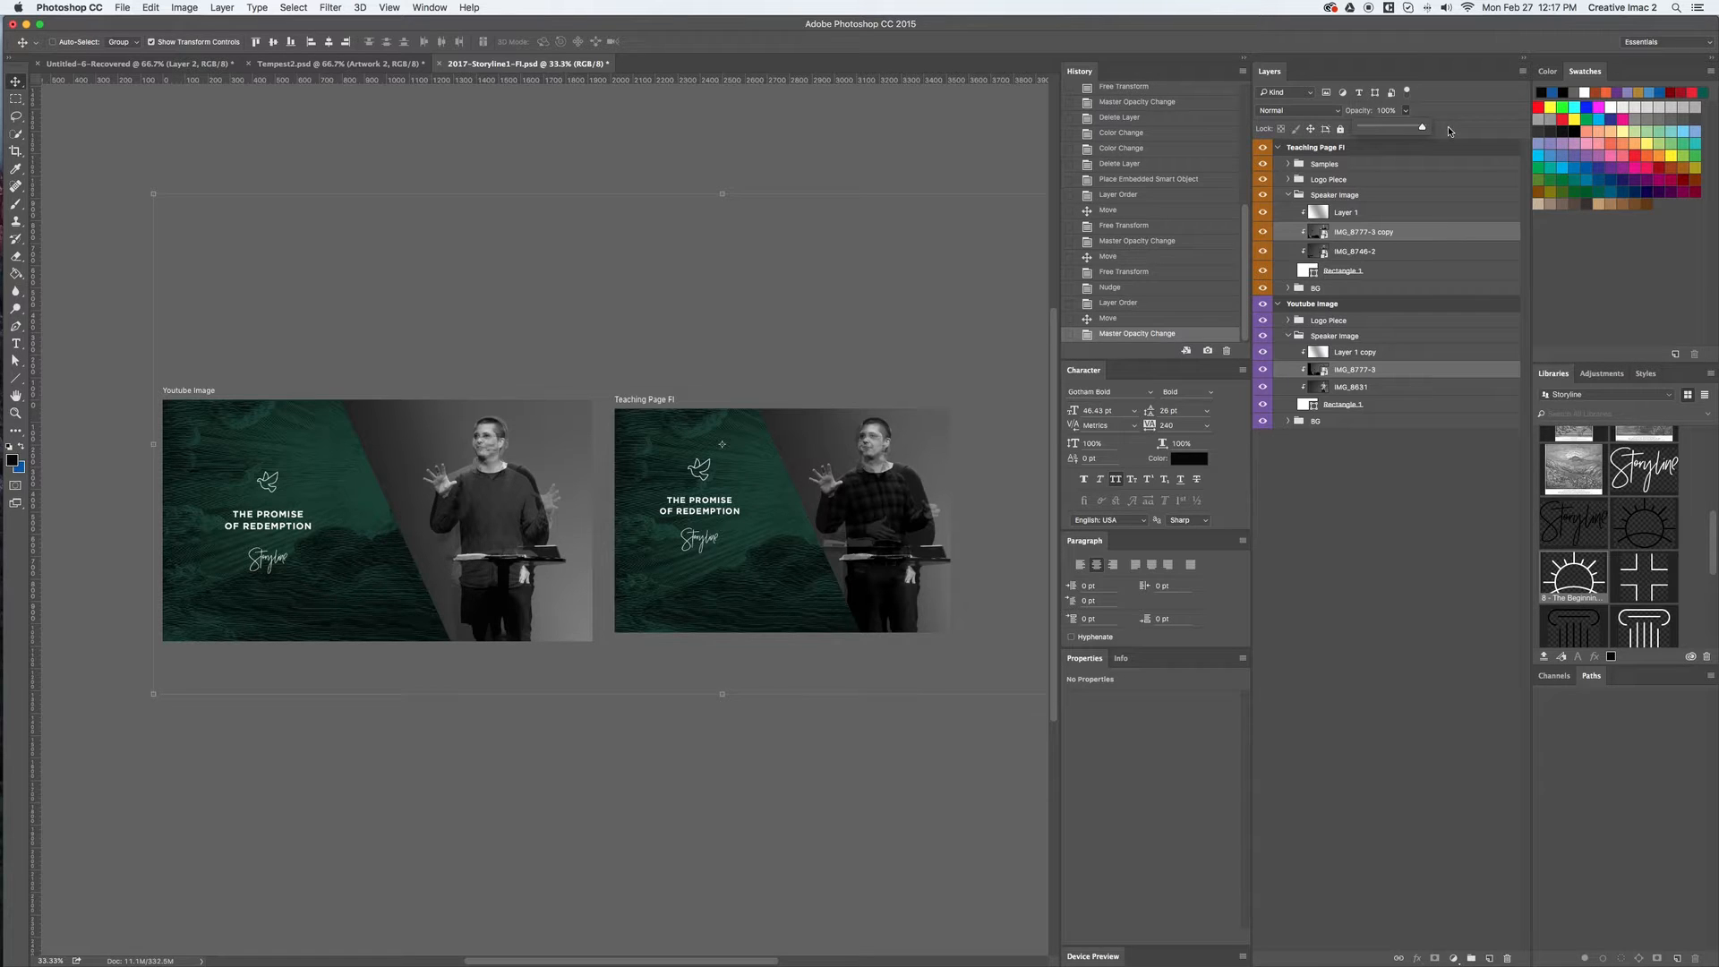
left_click(1443, 113)
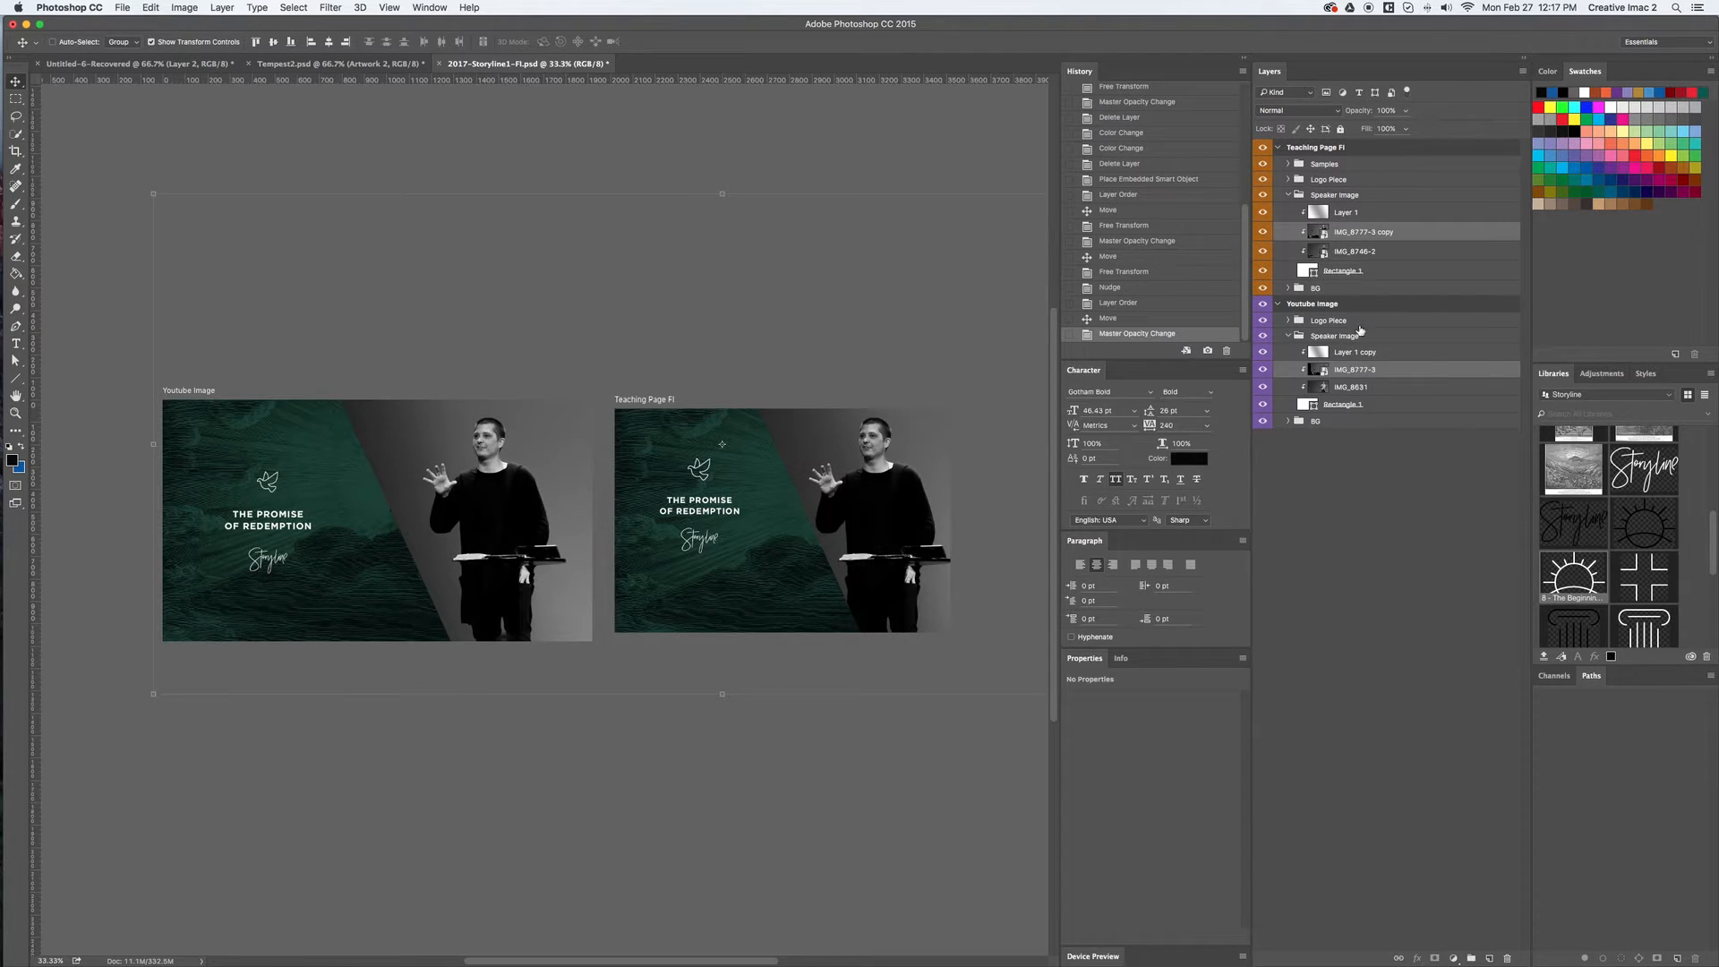
Delete the old speaker photo layers IMG_8631 and IMG_8746-2 and hide the transform controls
left_click(1356, 389)
left_click(1347, 253, "super")
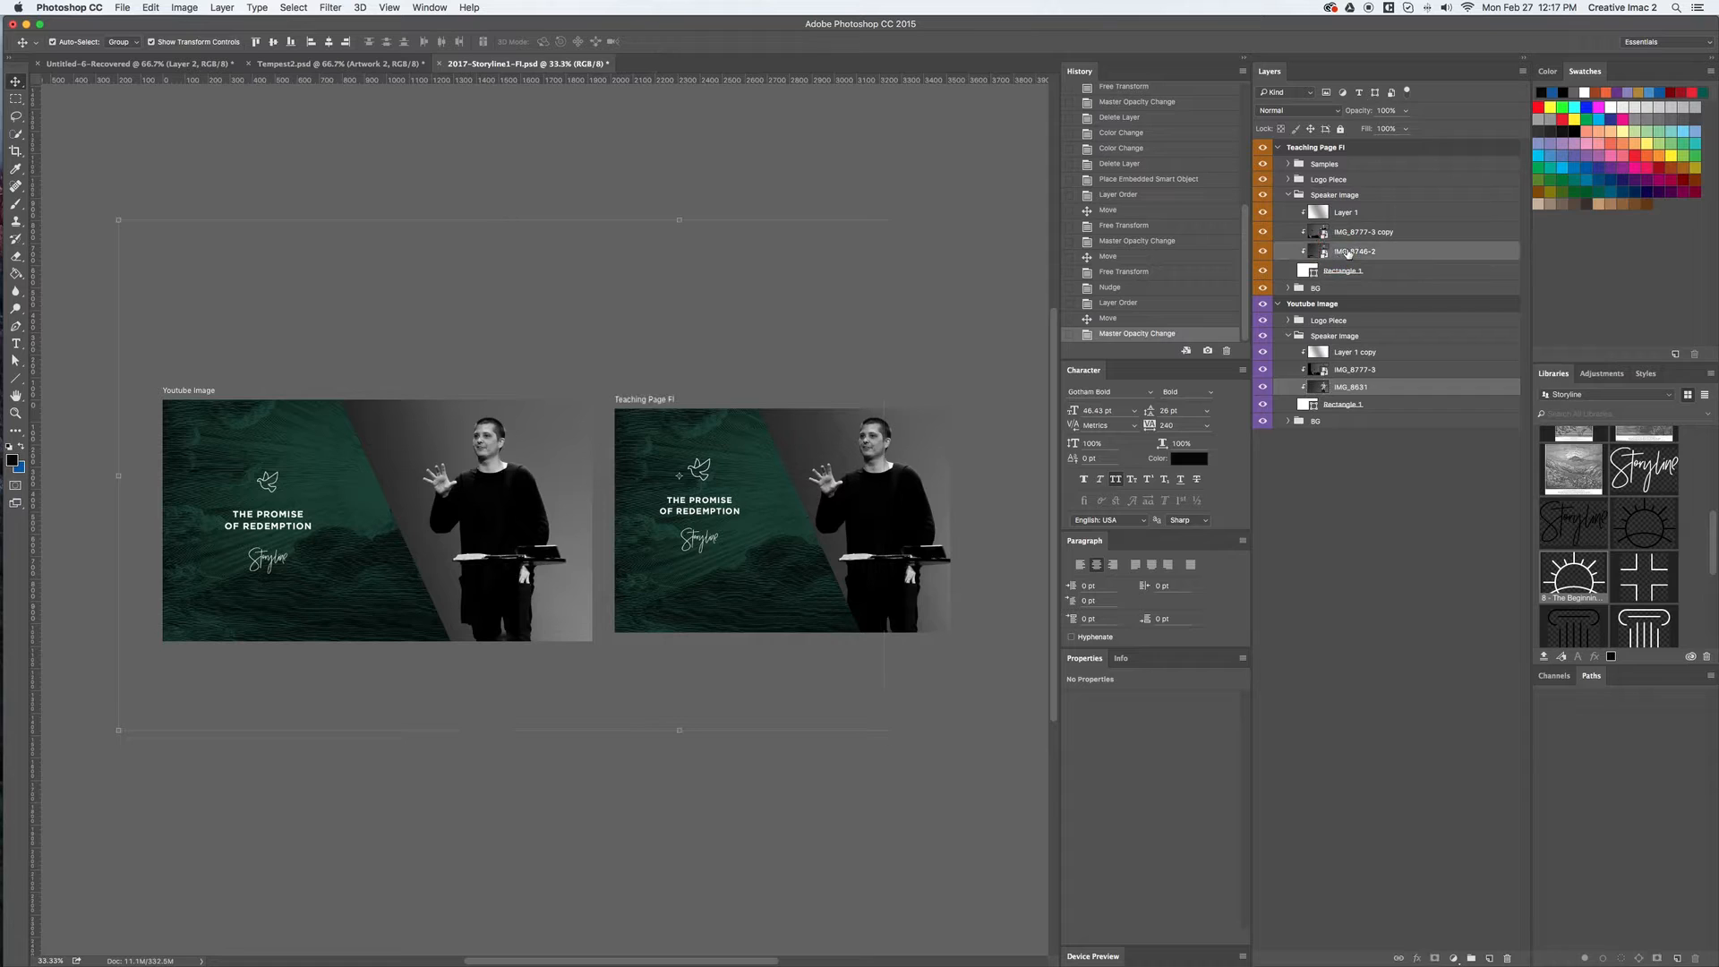
key("Delete")
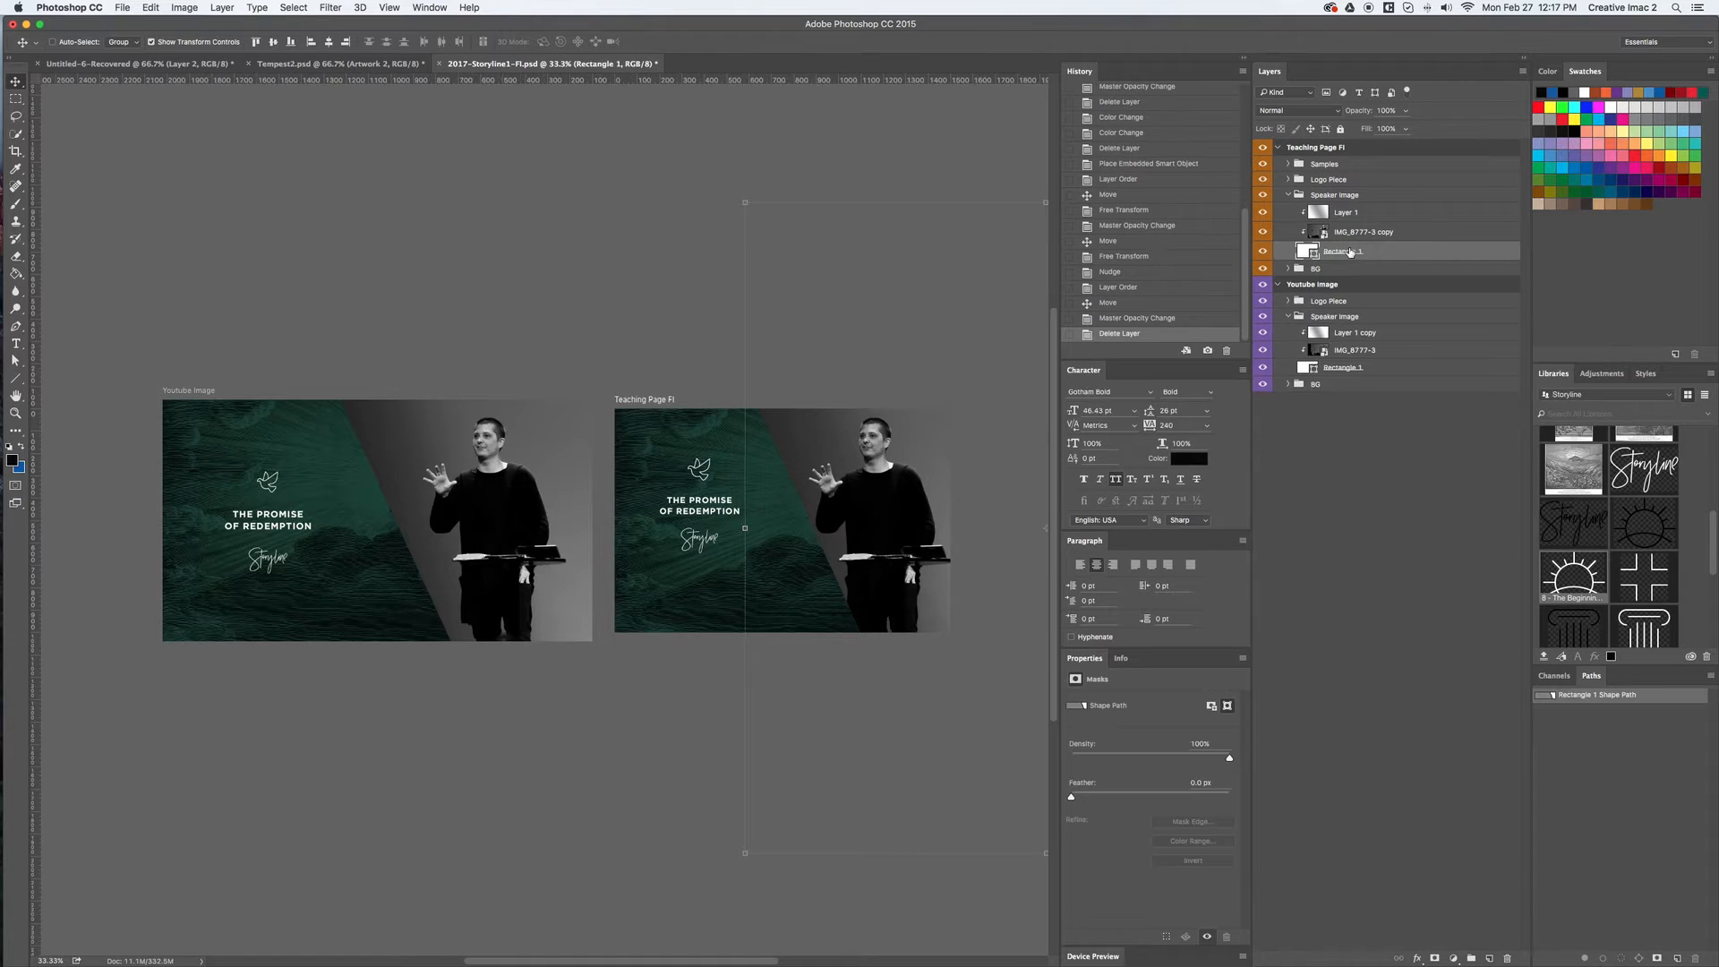
left_click(202, 44)
scroll(707, 309, "down", 1)
scroll(707, 309, "left", 1)
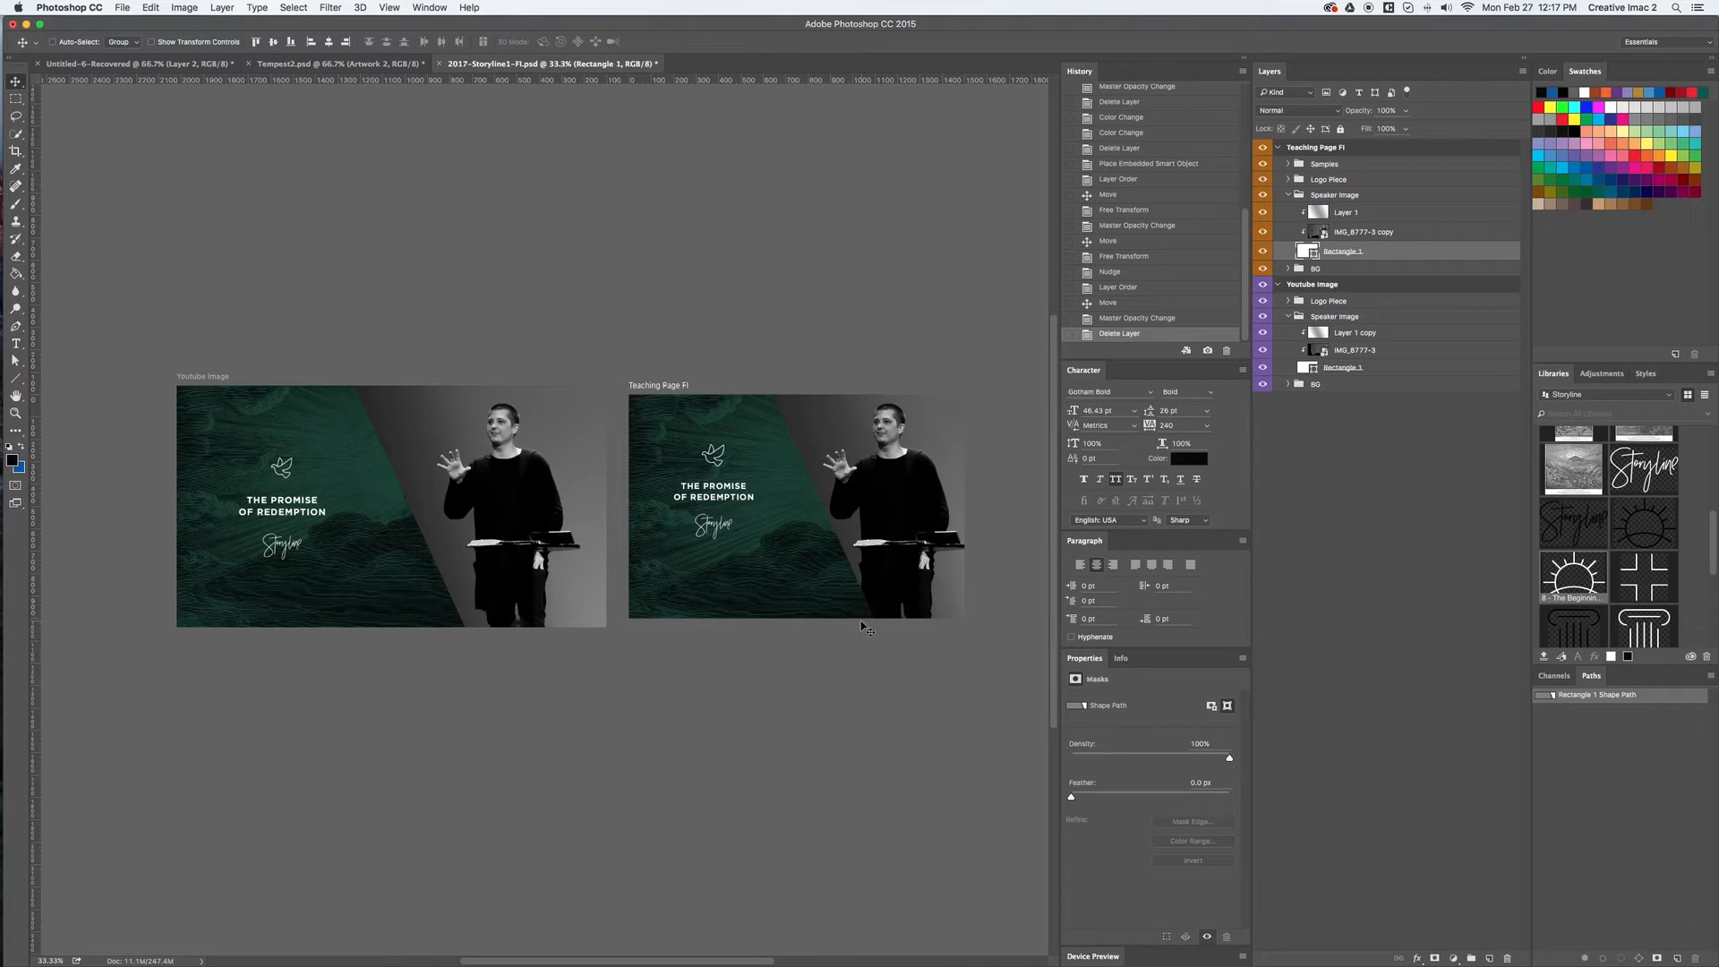
Collapse the Teaching Page FI and Youtube Image artboards in the layer list
left_click(1305, 285)
left_click(1313, 147, "shift")
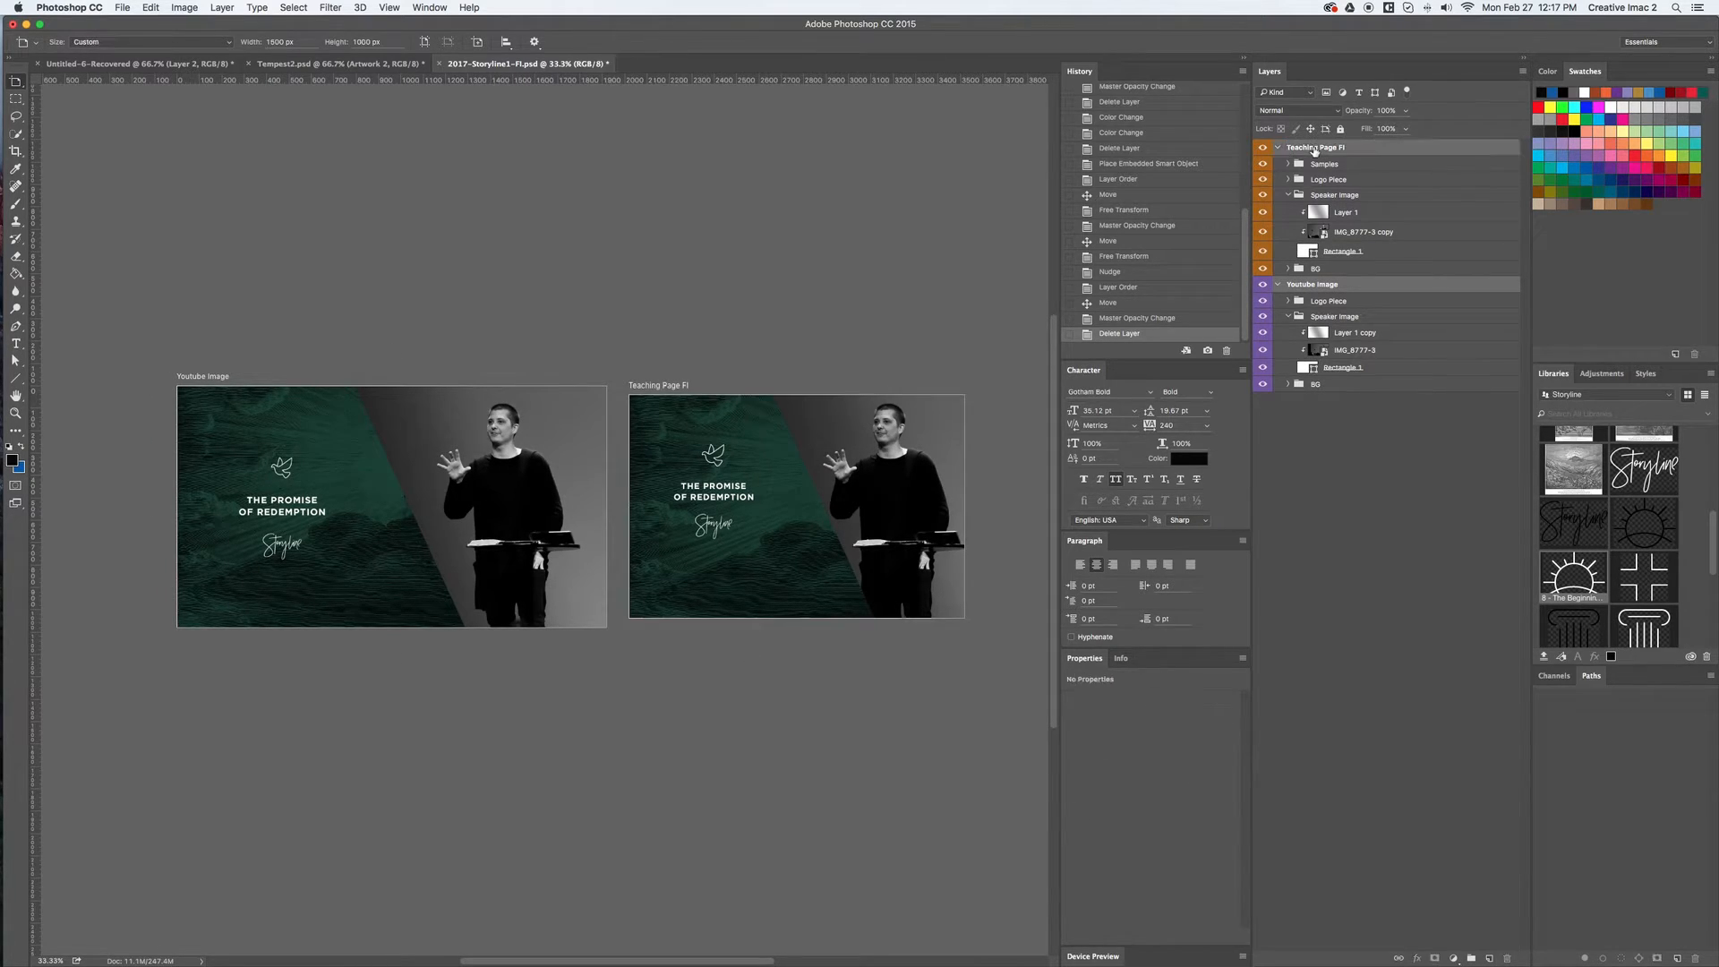
left_click(1278, 147)
left_click(1272, 166)
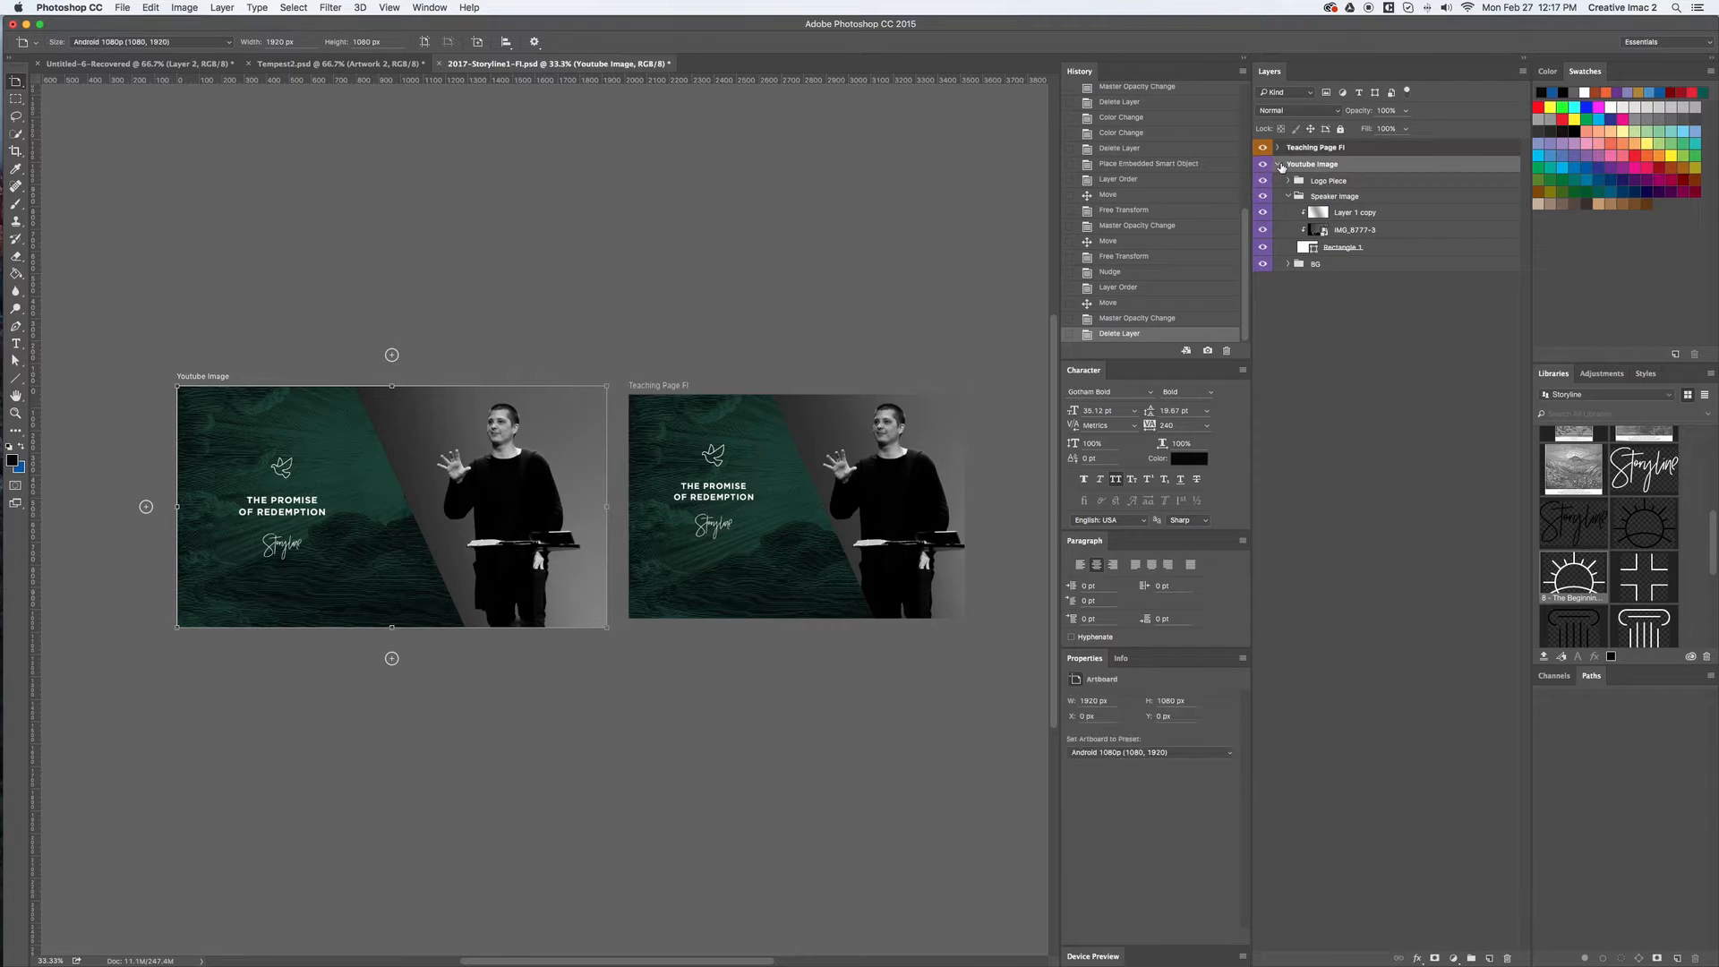
left_click(1278, 164)
Open the Export As settings for the Teaching Page FI and Youtube Image artboards together and move the dialog clear
left_click(1312, 146, "shift")
right_click(1309, 147)
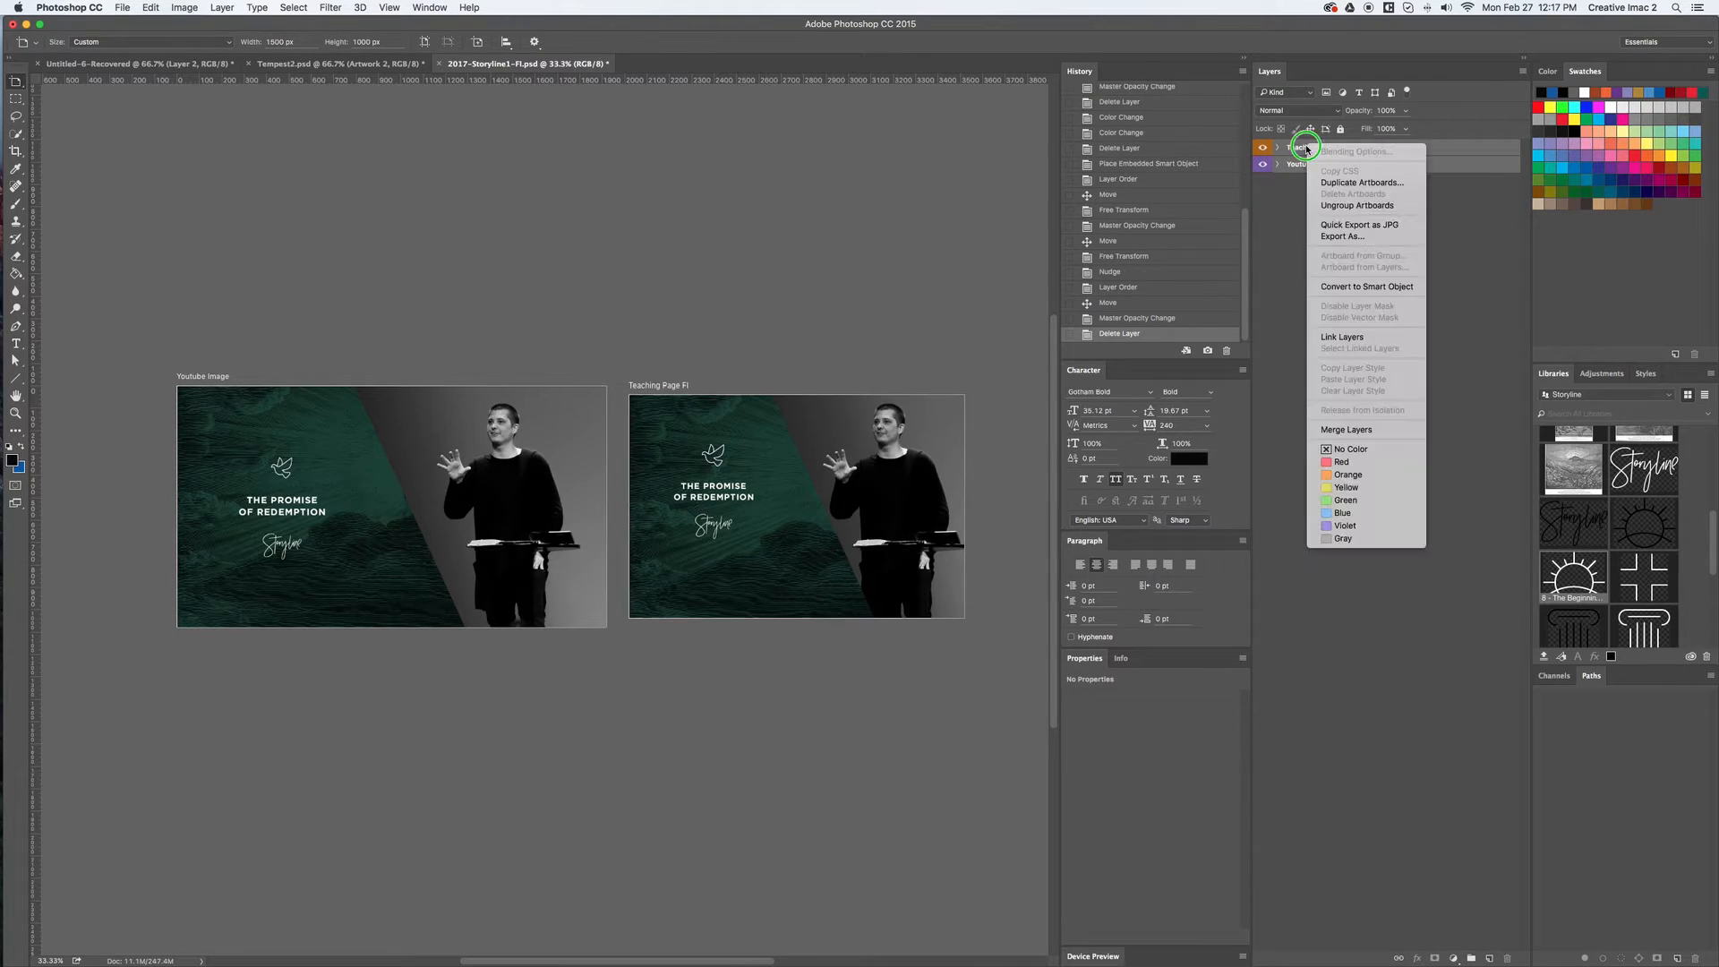
left_click(1362, 237)
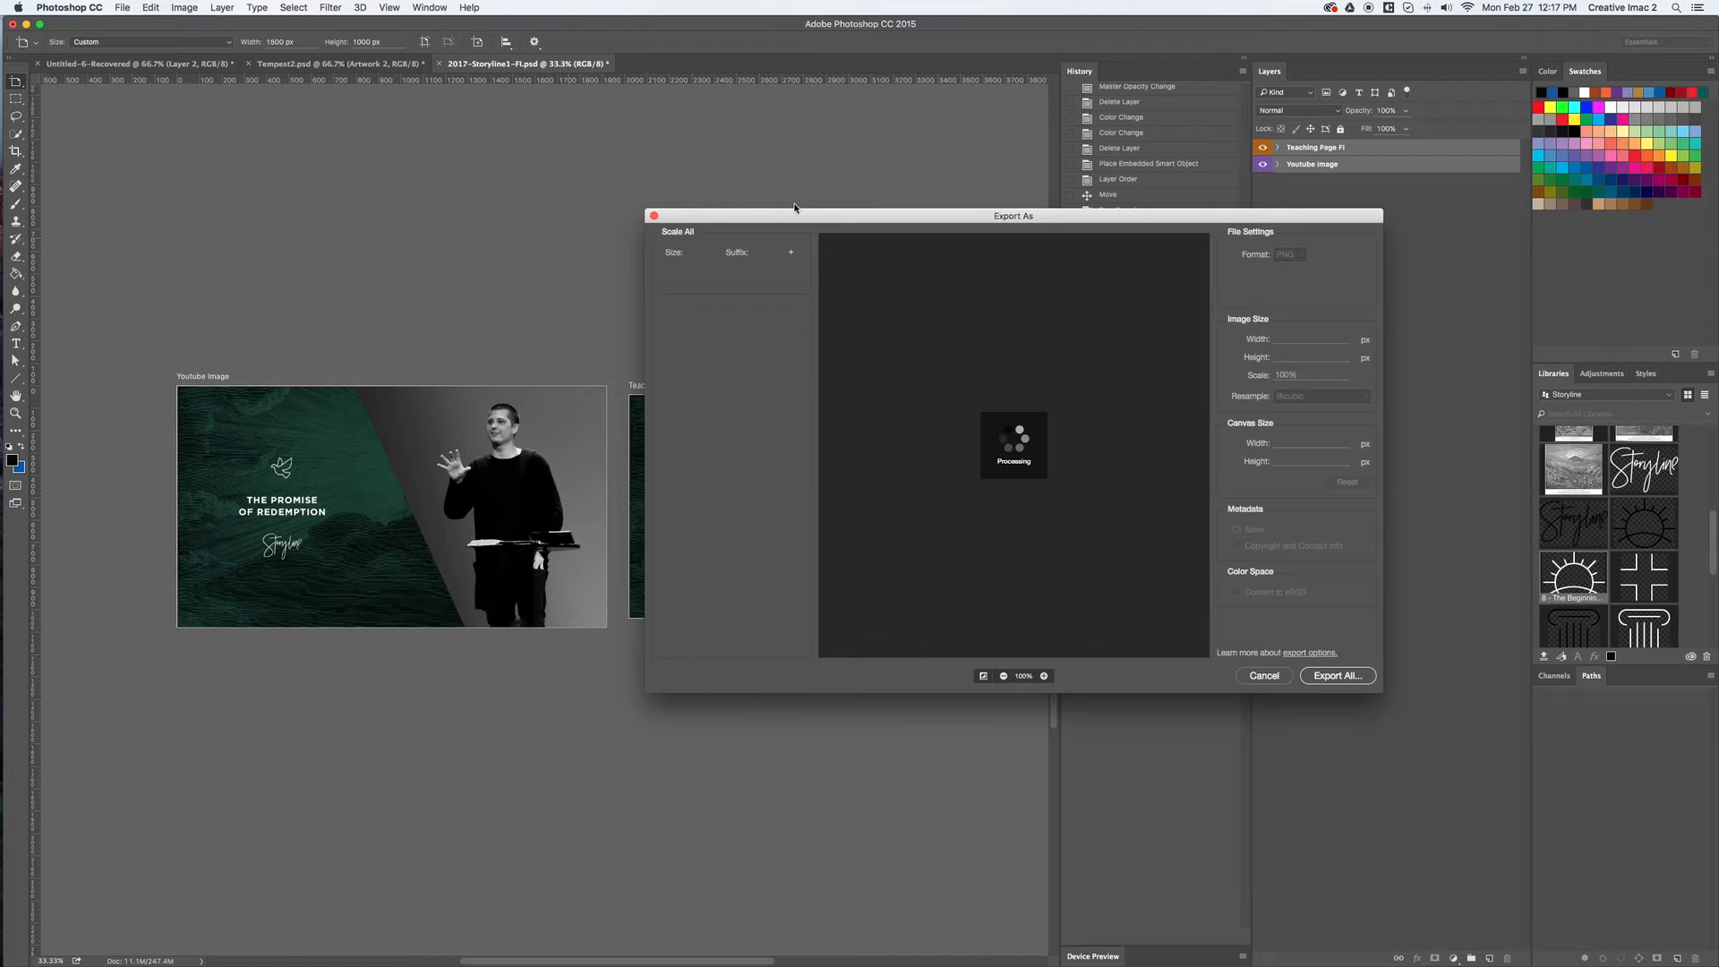
left_click_drag(785, 217, 431, 108)
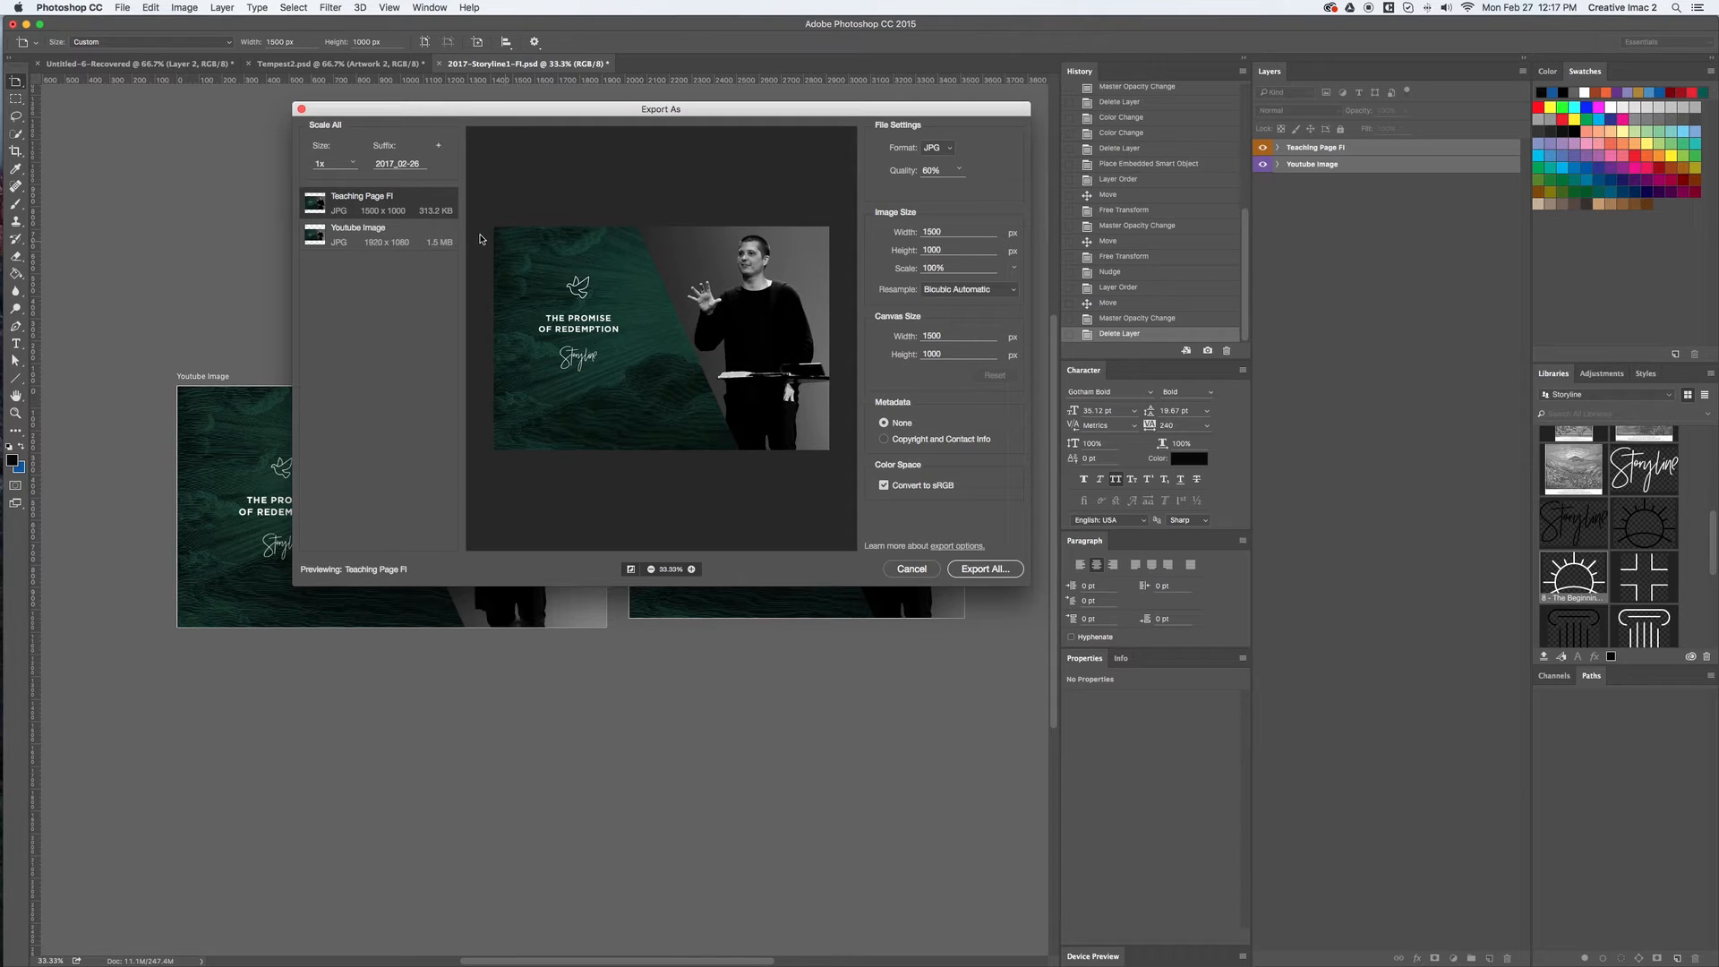
Set the export suffix to _2017_02-26, preview each artboard's export settings, and select both artboards
double_click(391, 163)
type("_")
left_click_drag(402, 164, 445, 165)
left_click(352, 235)
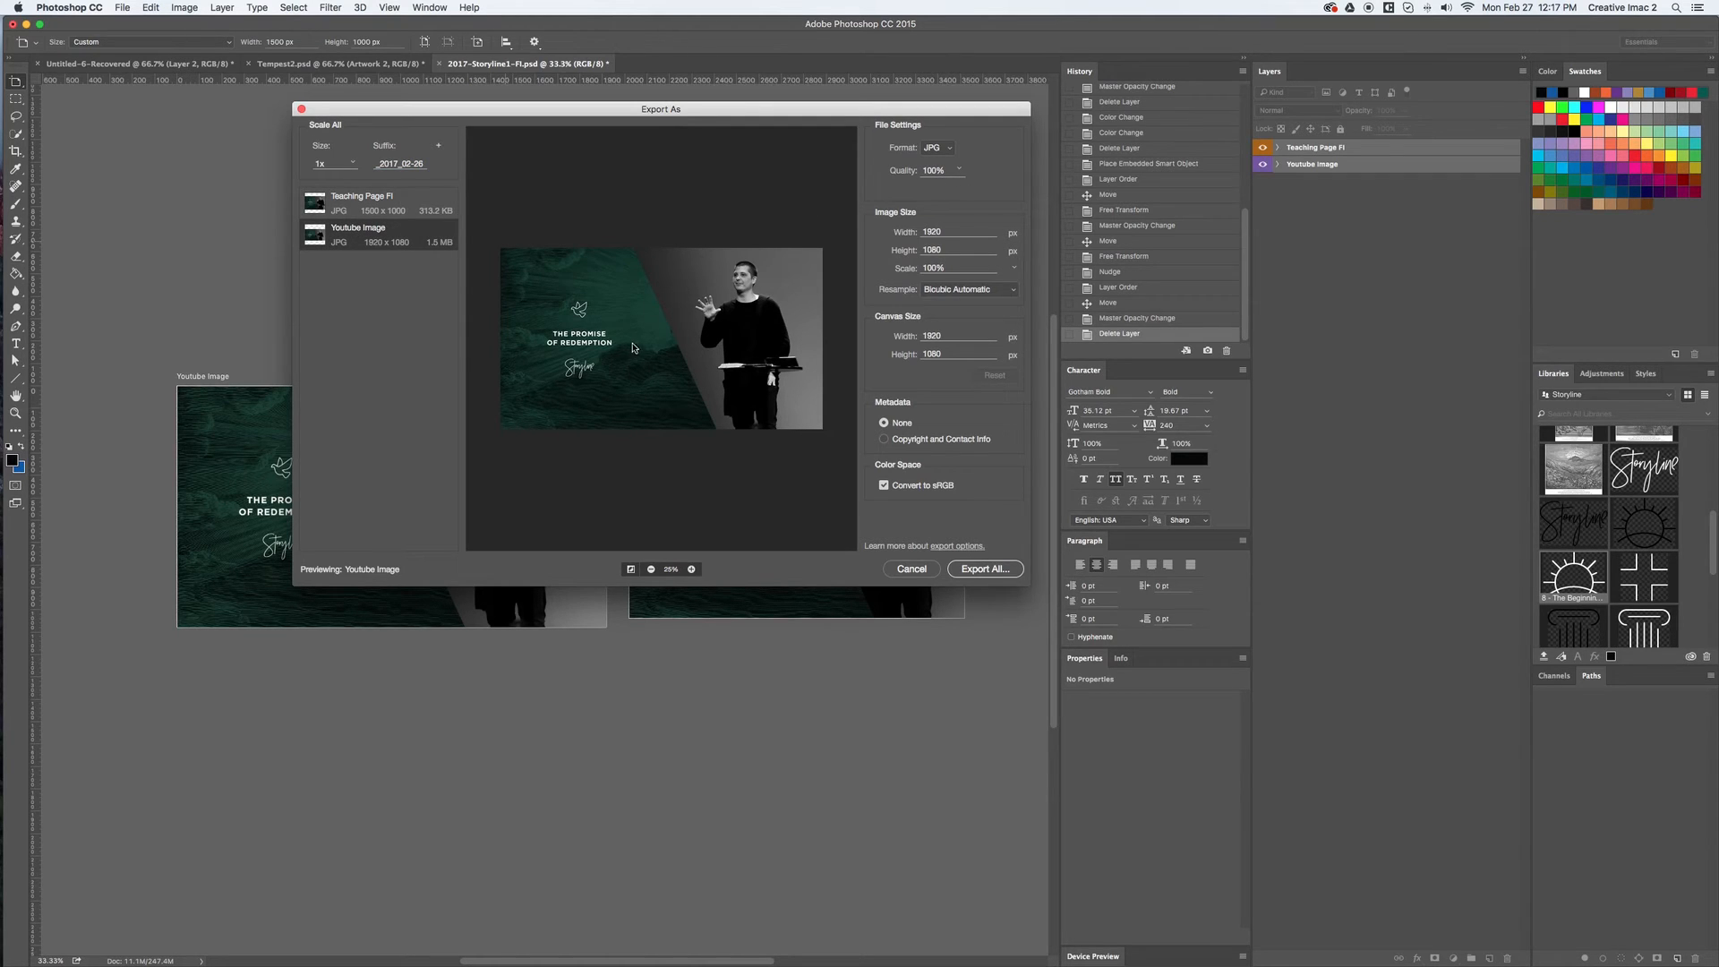
left_click(369, 202)
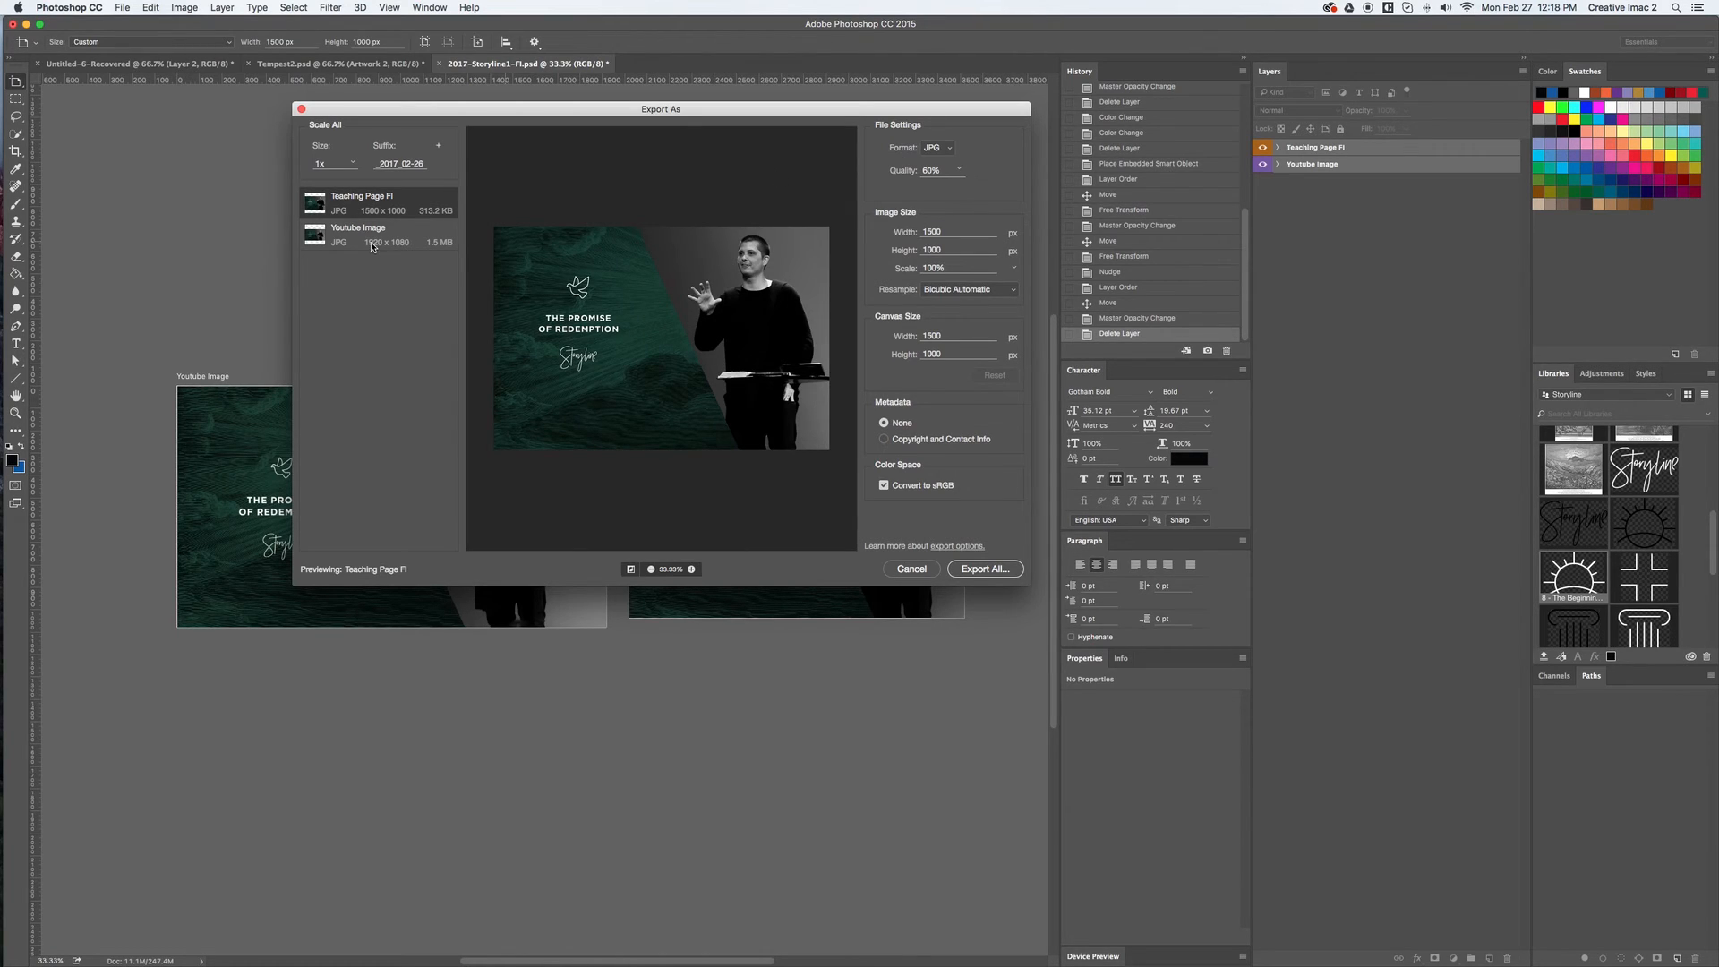
left_click(410, 234, "shift")
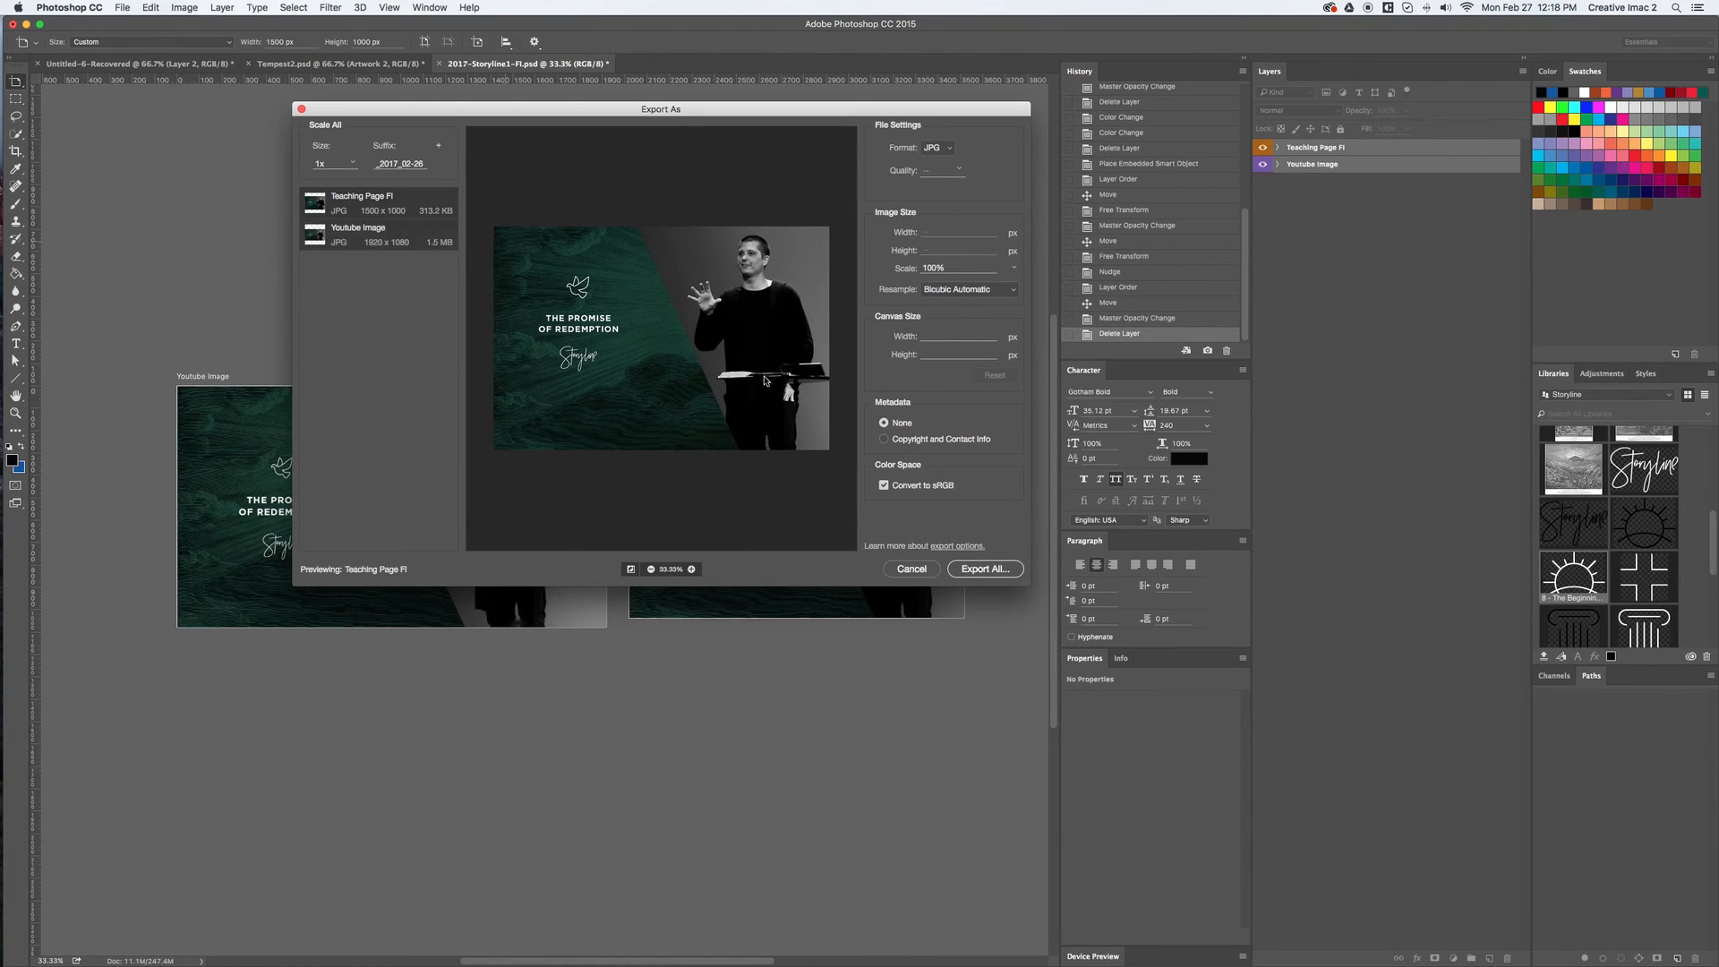
Start exporting all artboards, browse to Anthem > WeeklyPodcastVisuals > 2017 > 02-February > 2-26 as the destination, and cancel the save
left_click(1009, 571)
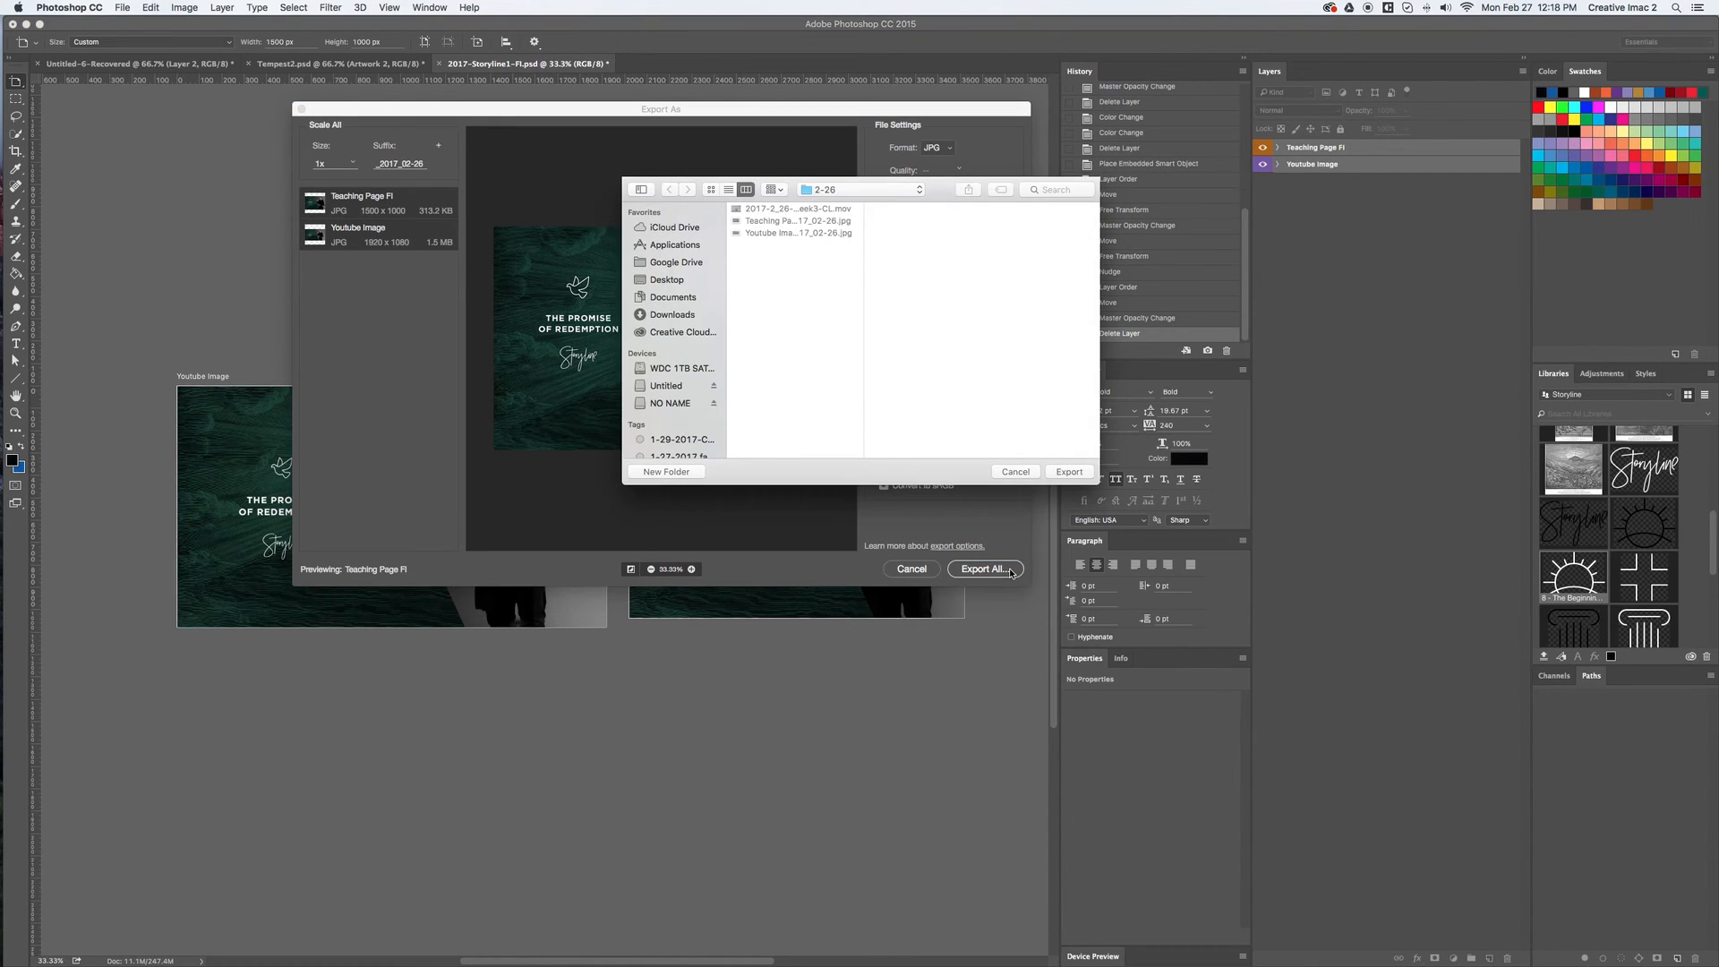
left_click(833, 191)
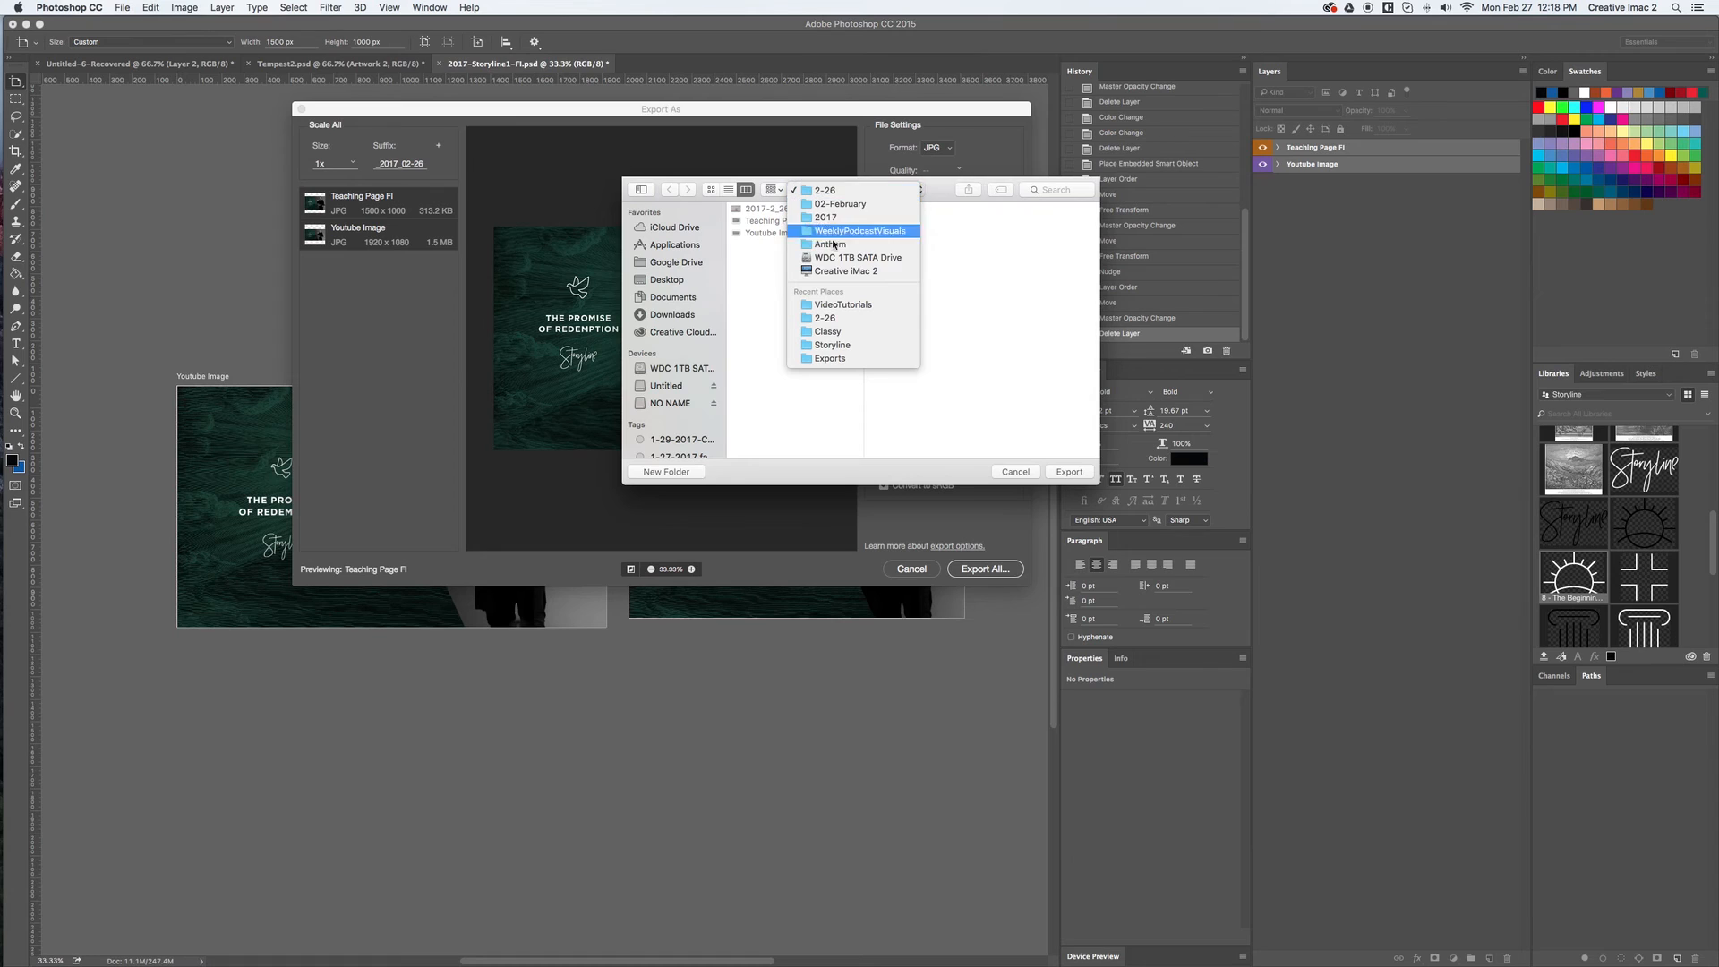
left_click(830, 257)
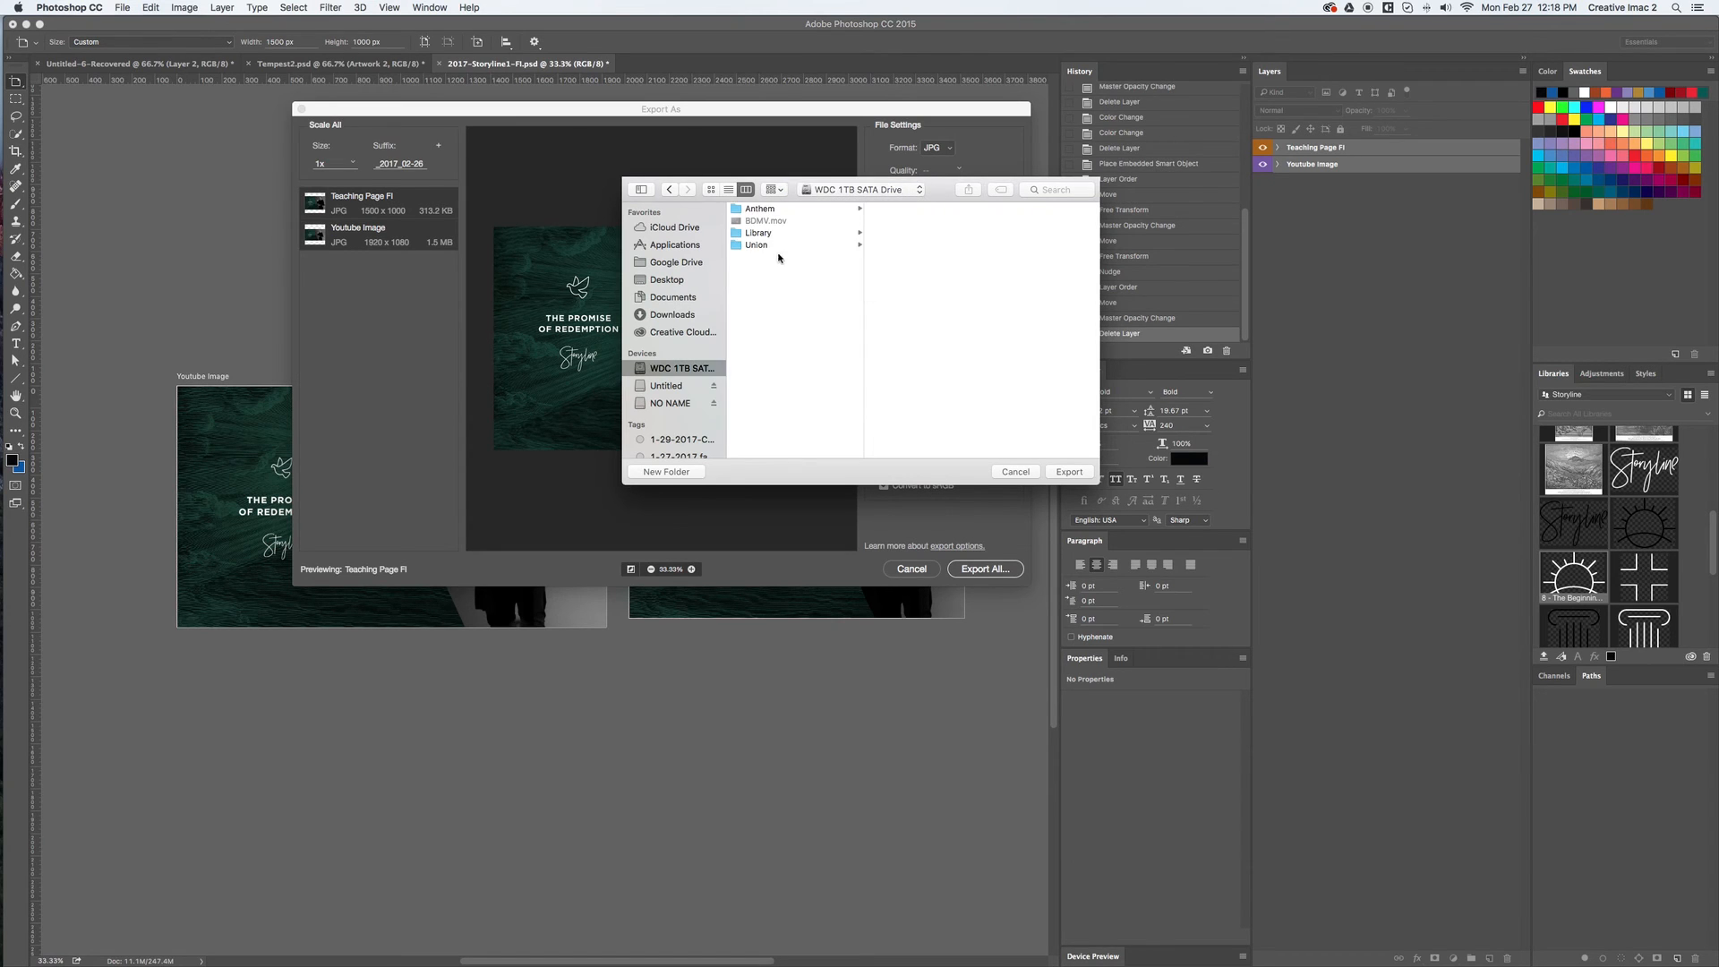
left_click(759, 209)
left_click(908, 256)
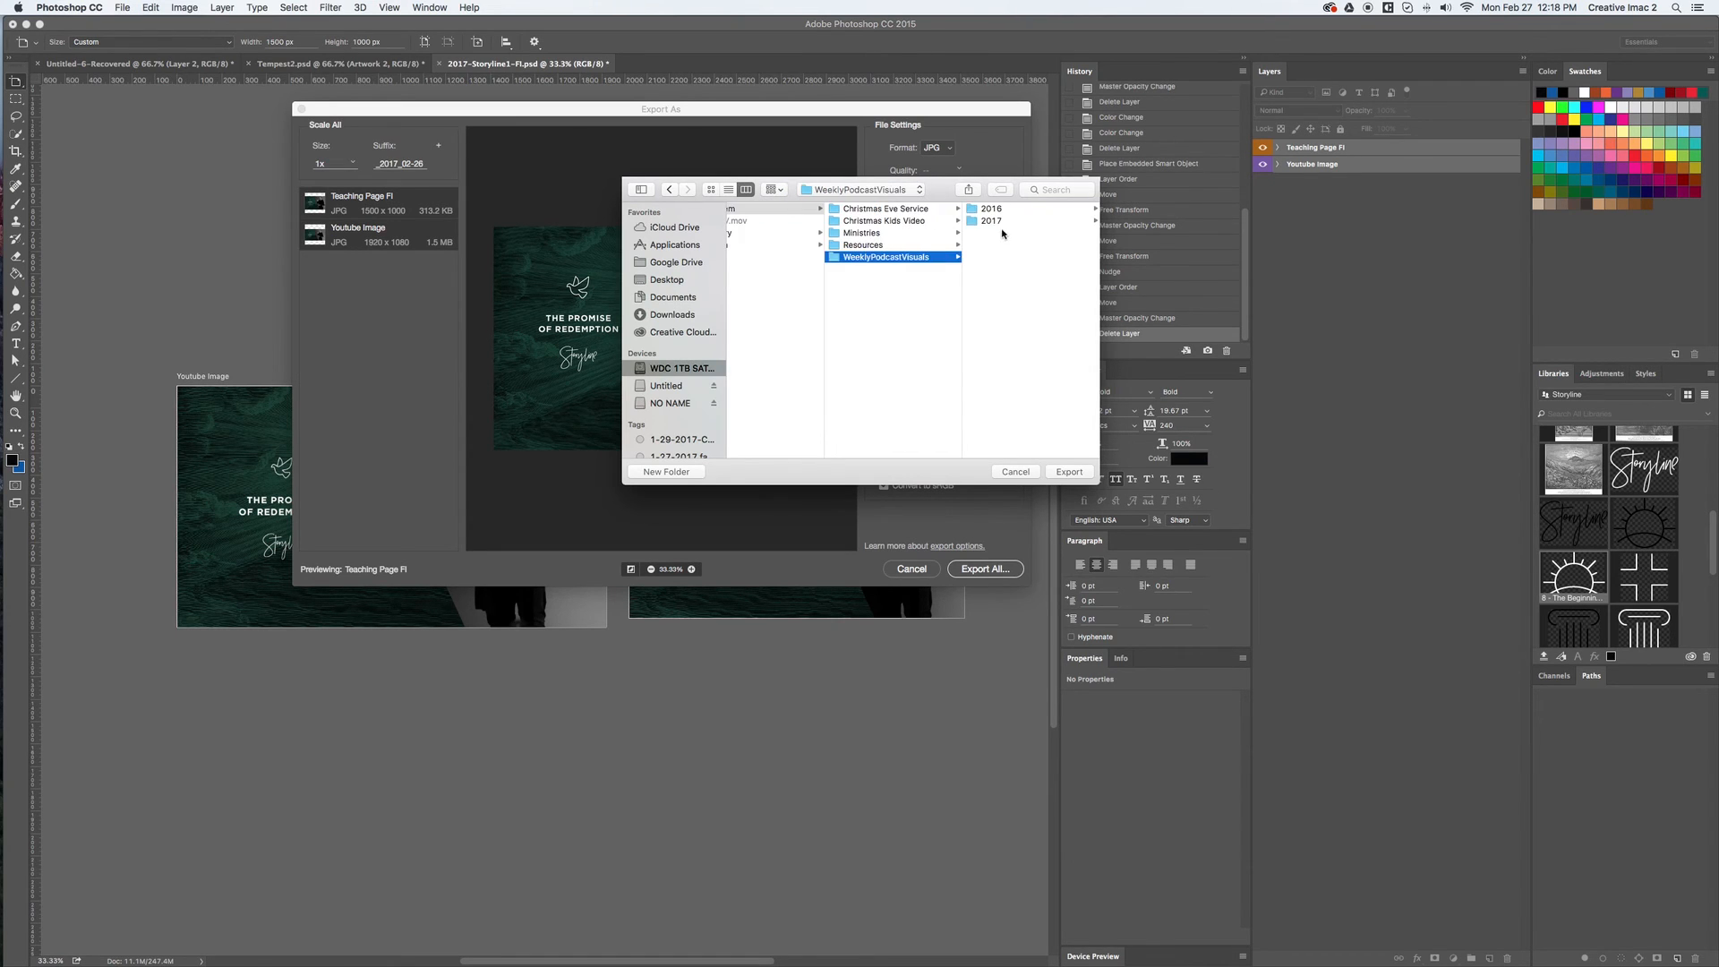
left_click(995, 220)
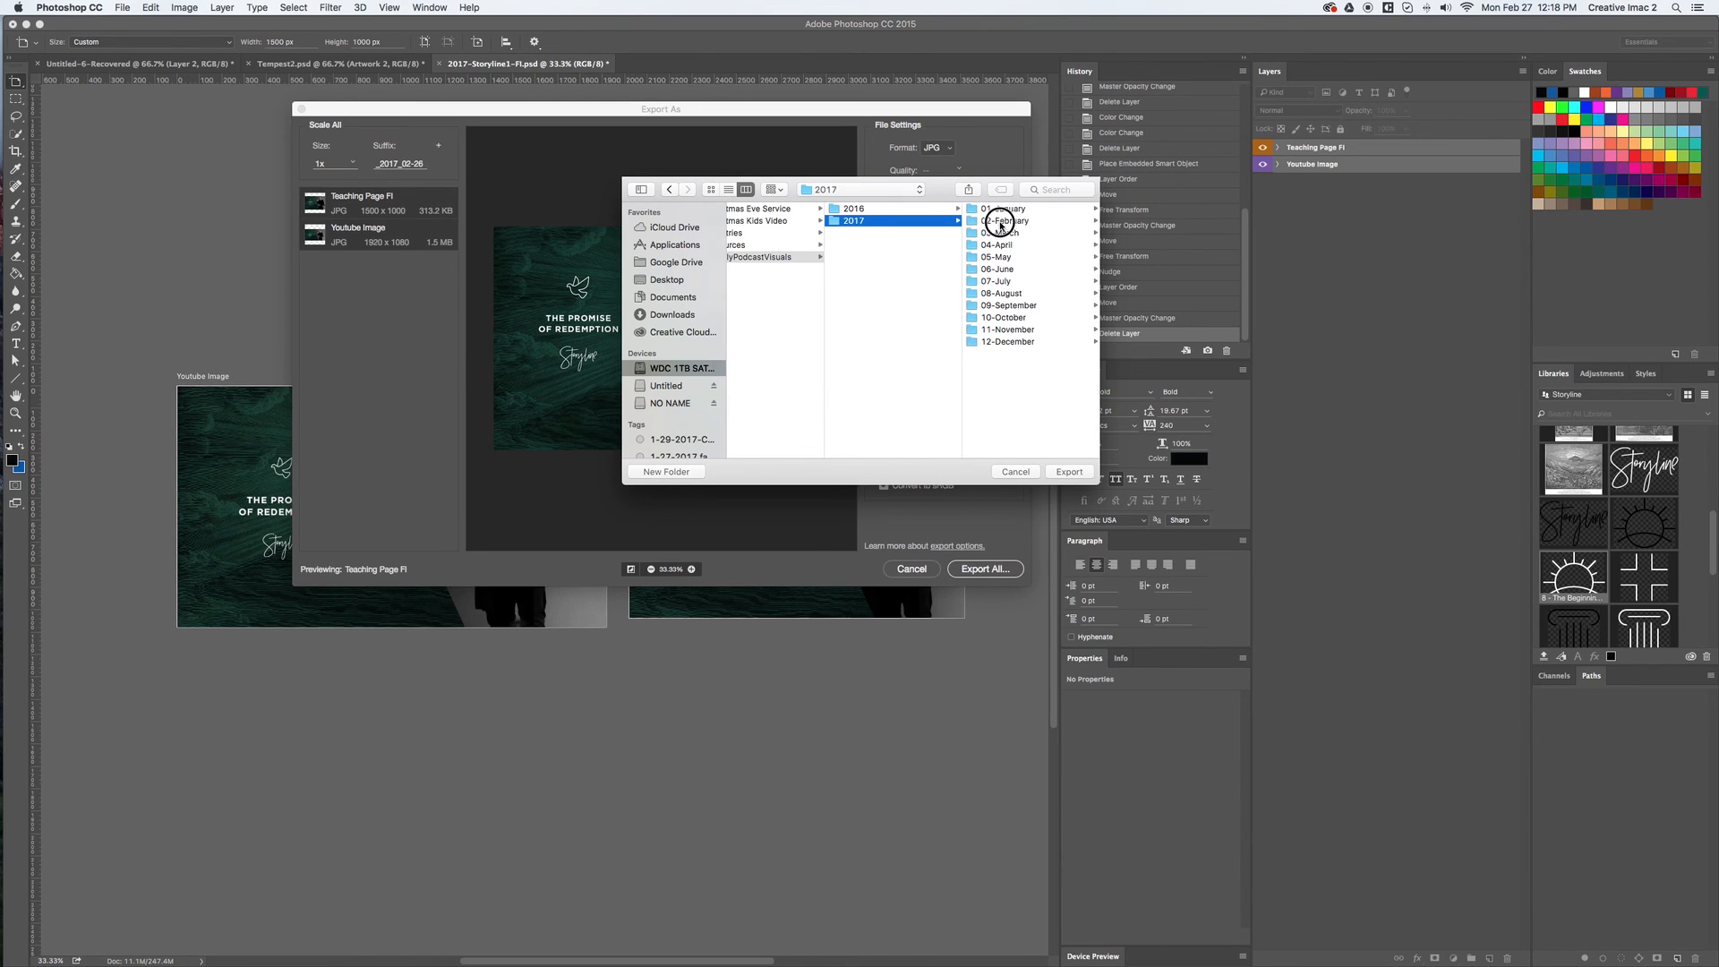
left_click(1002, 221)
left_click(1000, 245)
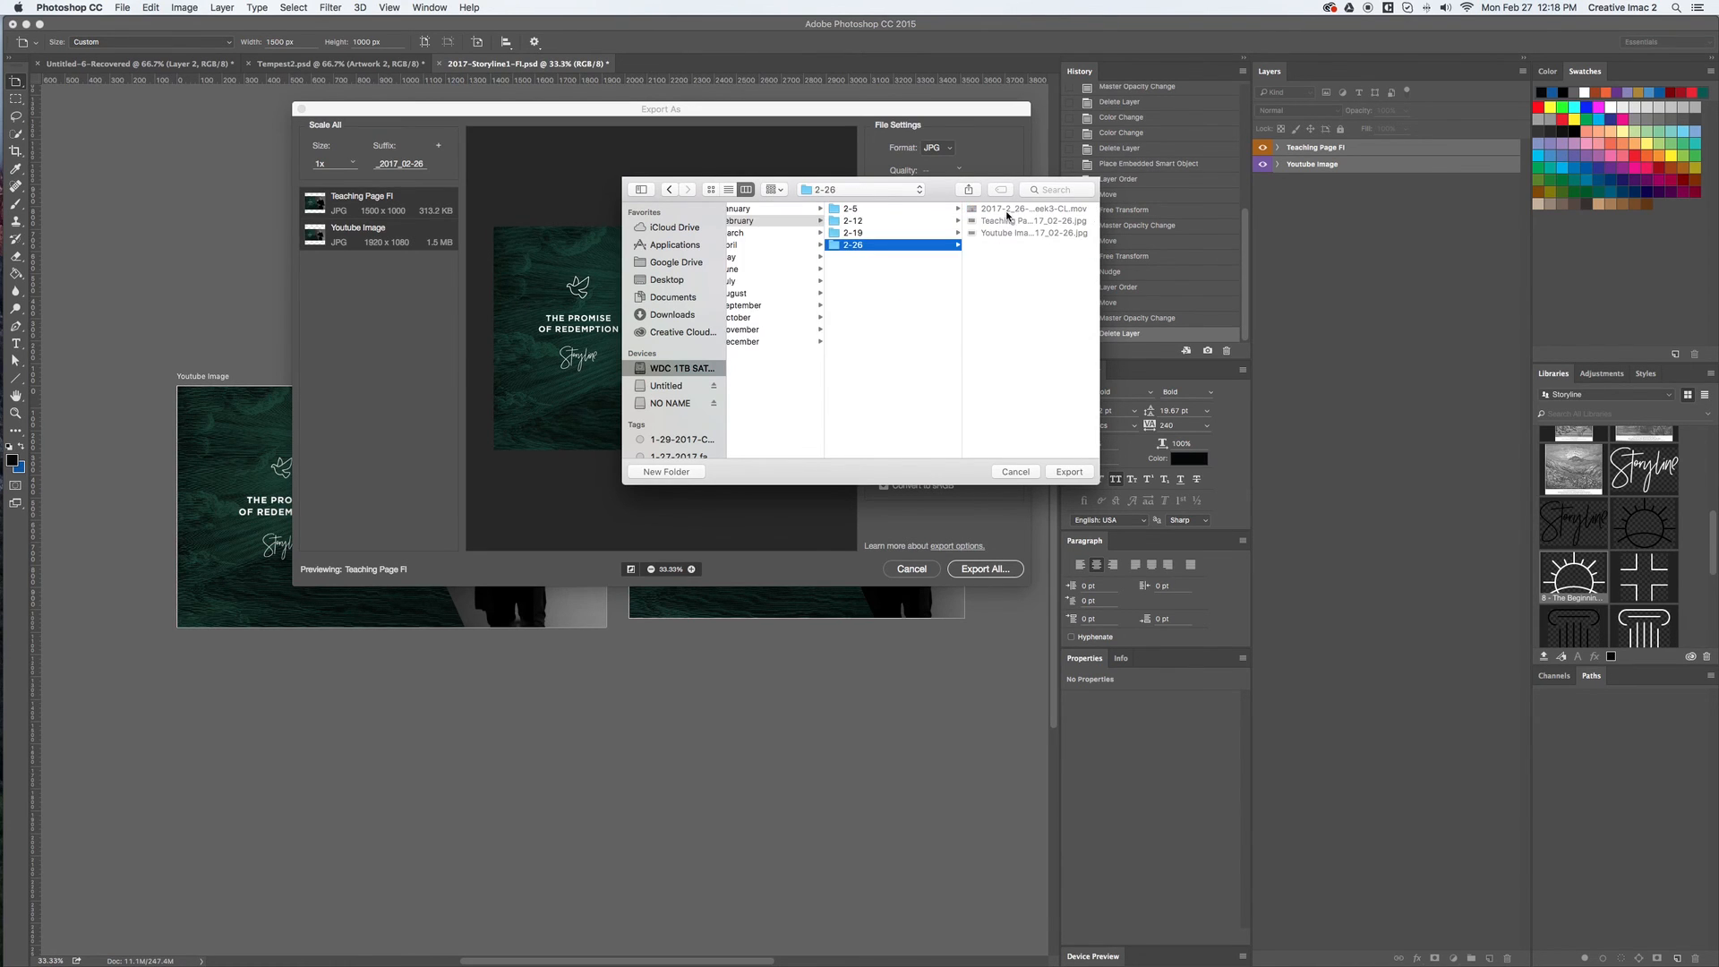
left_click(1014, 471)
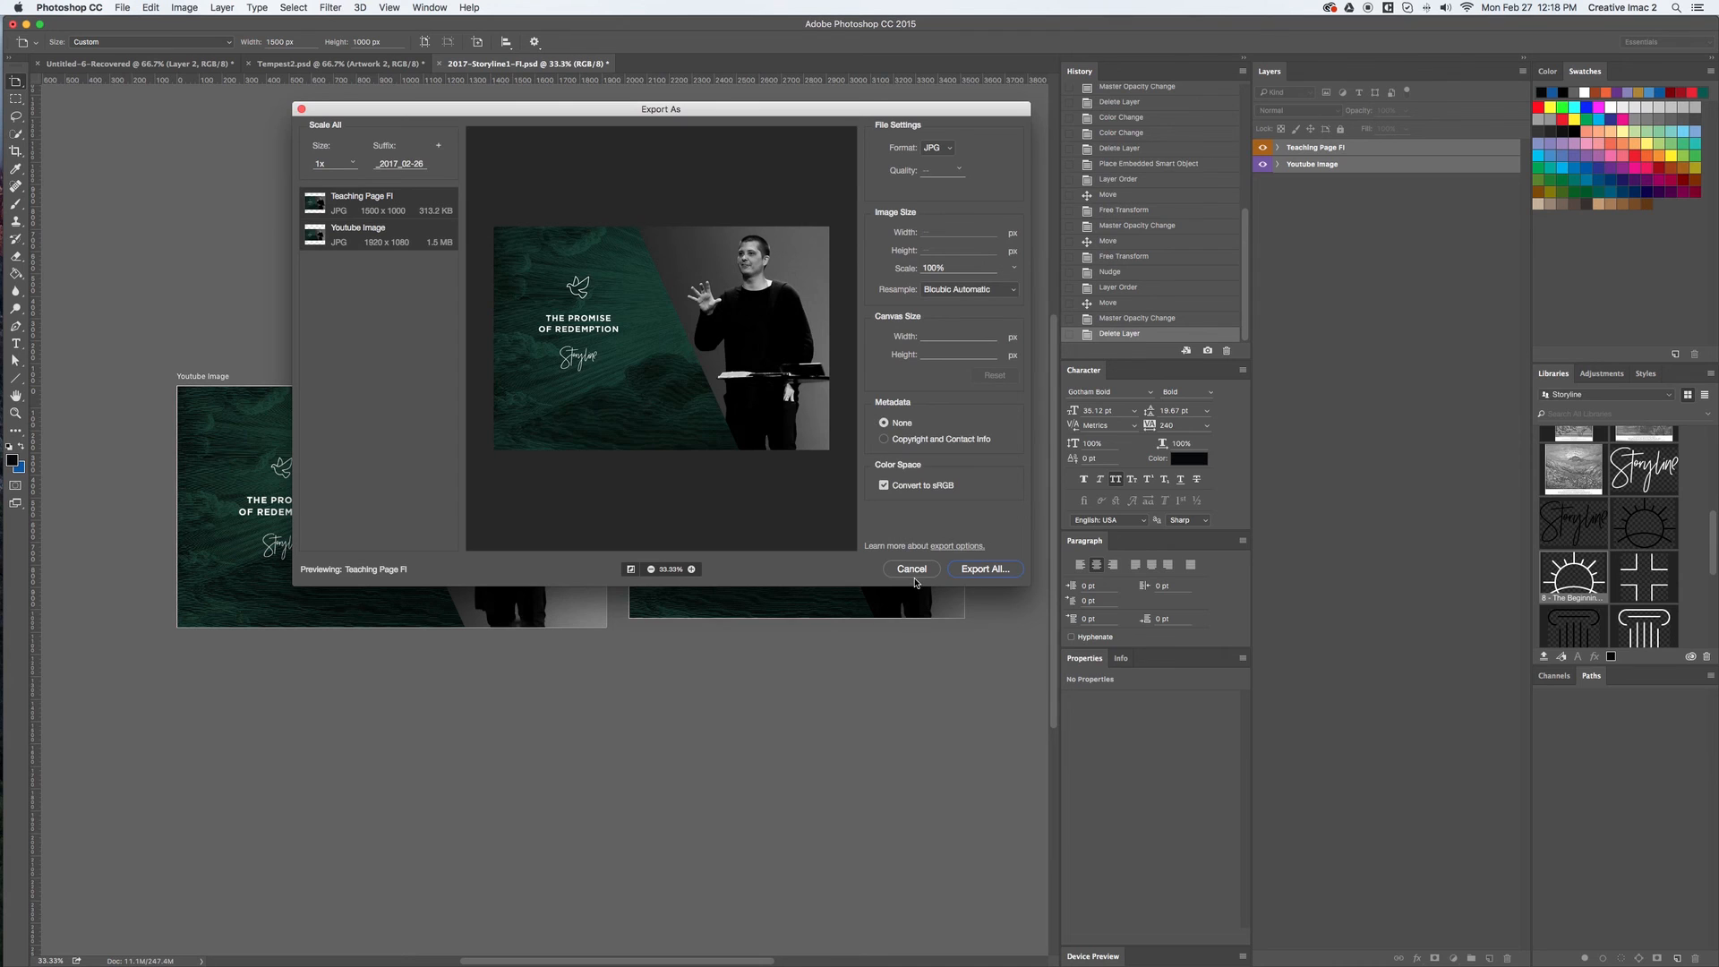
key("super+Tab")
left_click(872, 492)
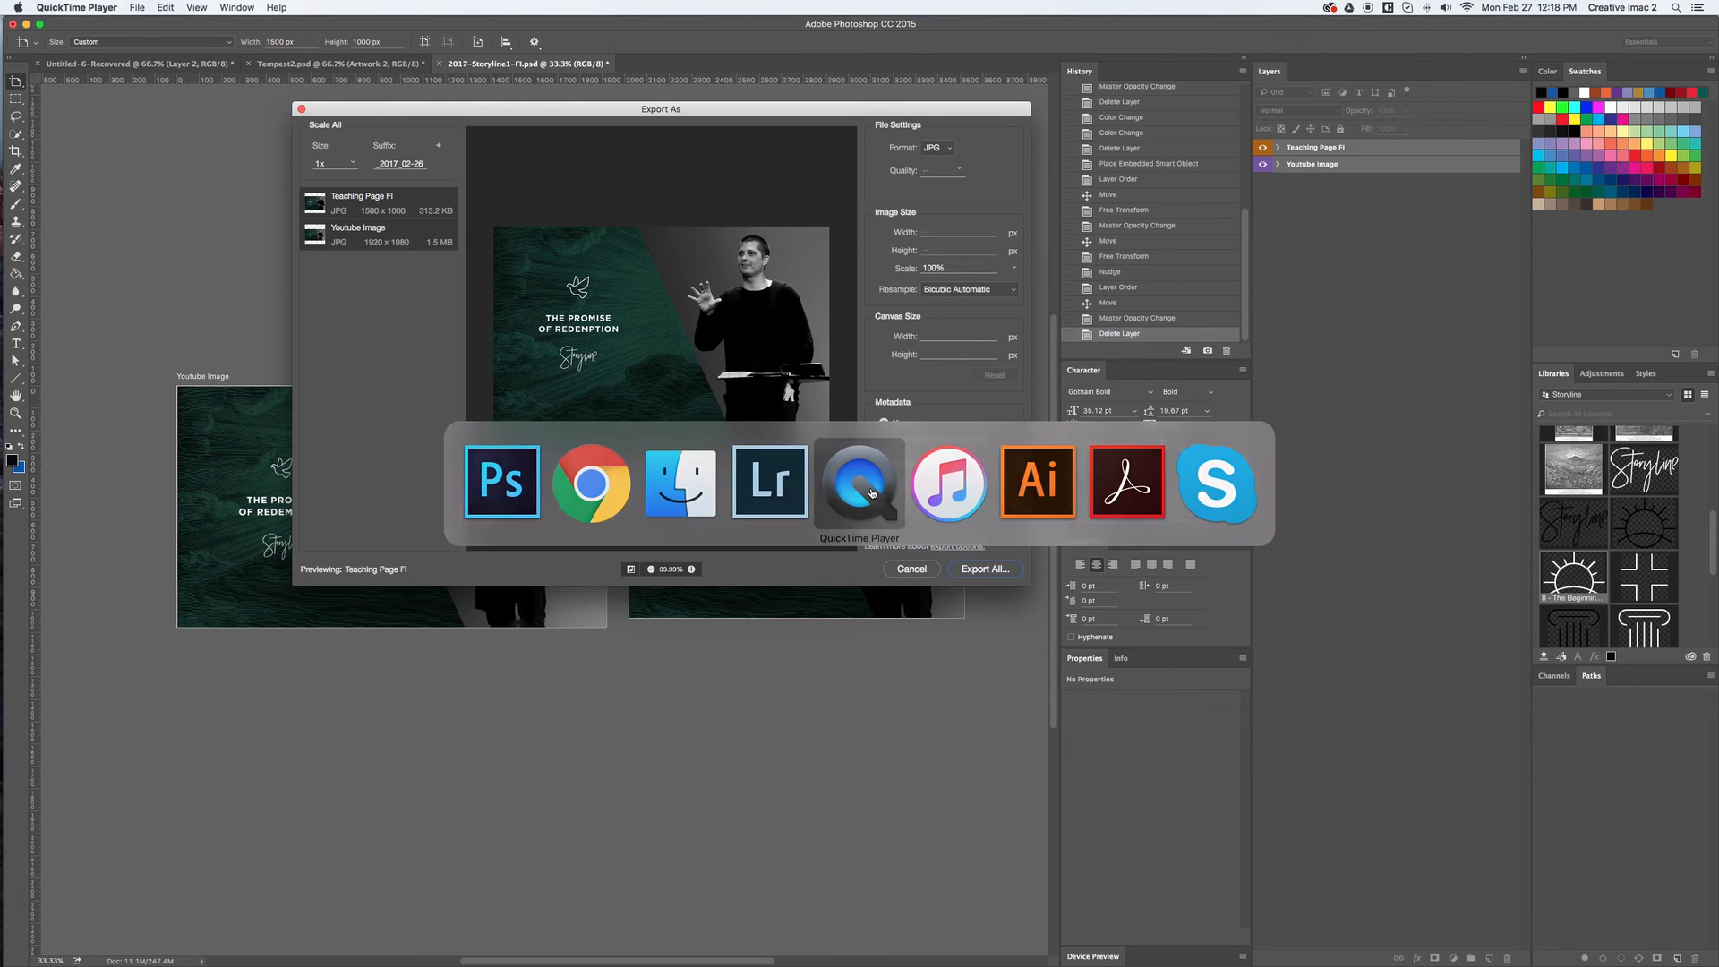
key("super+Tab")
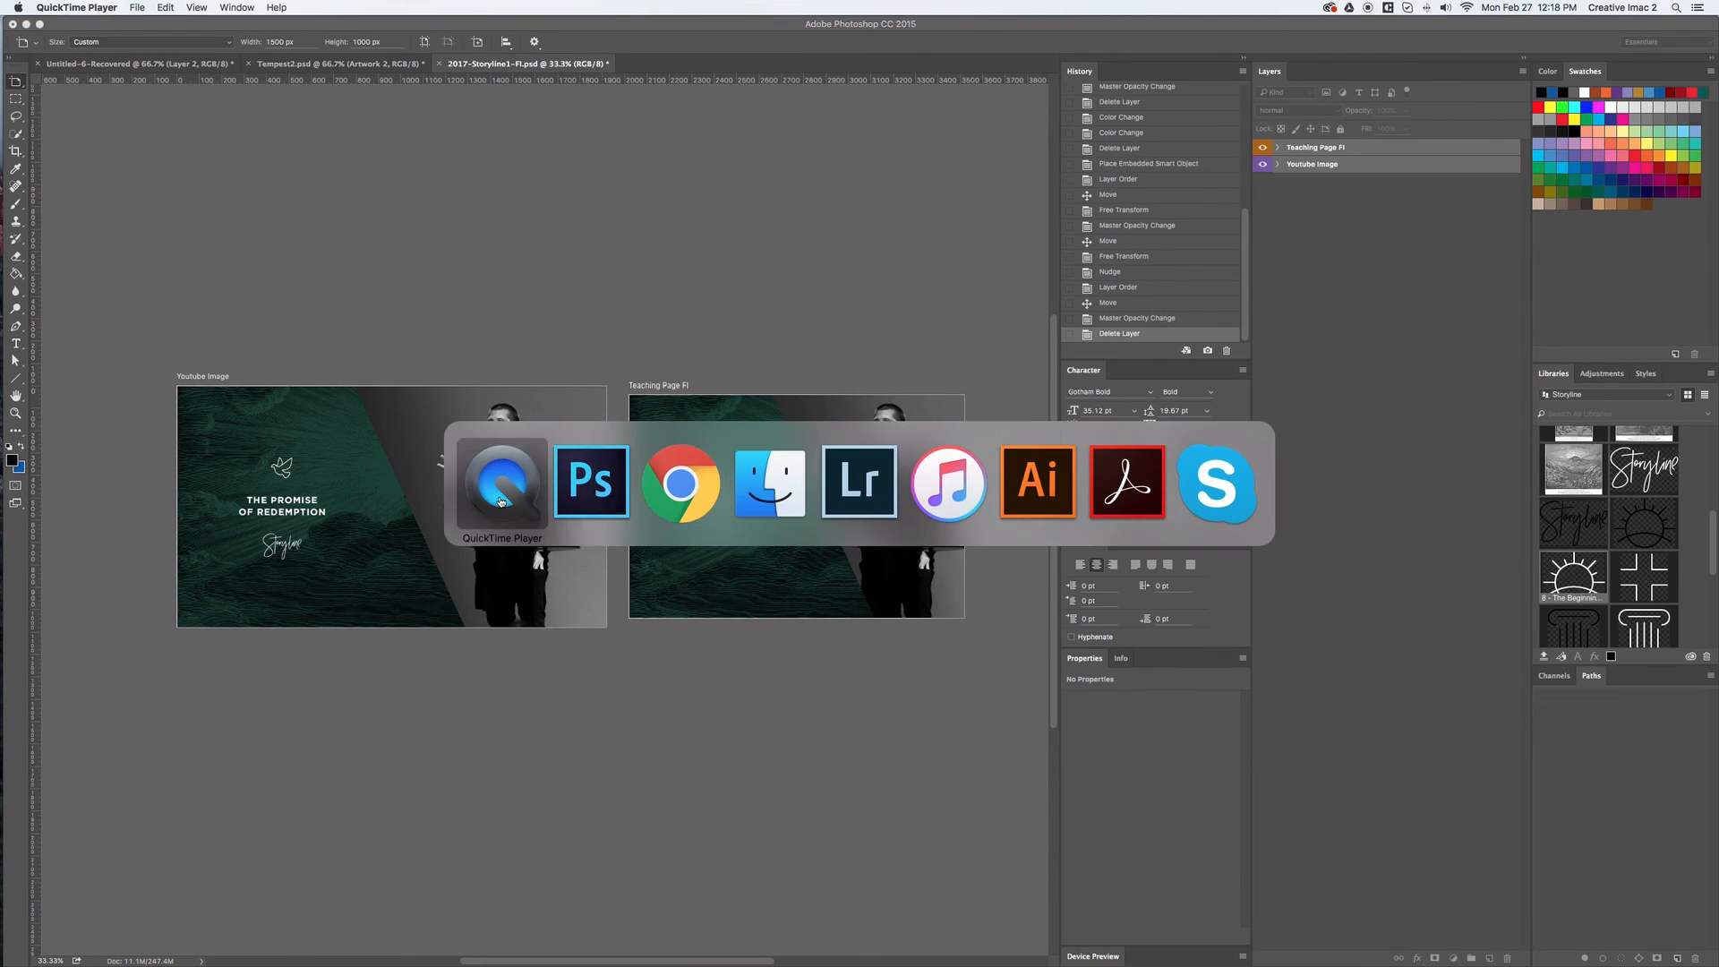